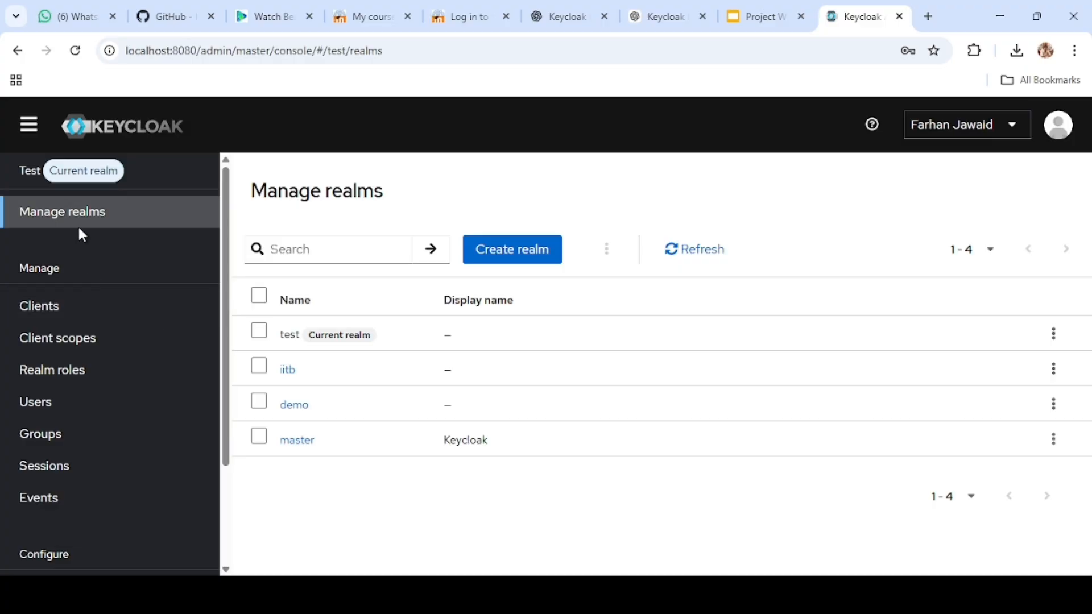
Step: Create a new enabled realm named IIT
left_click(495, 251)
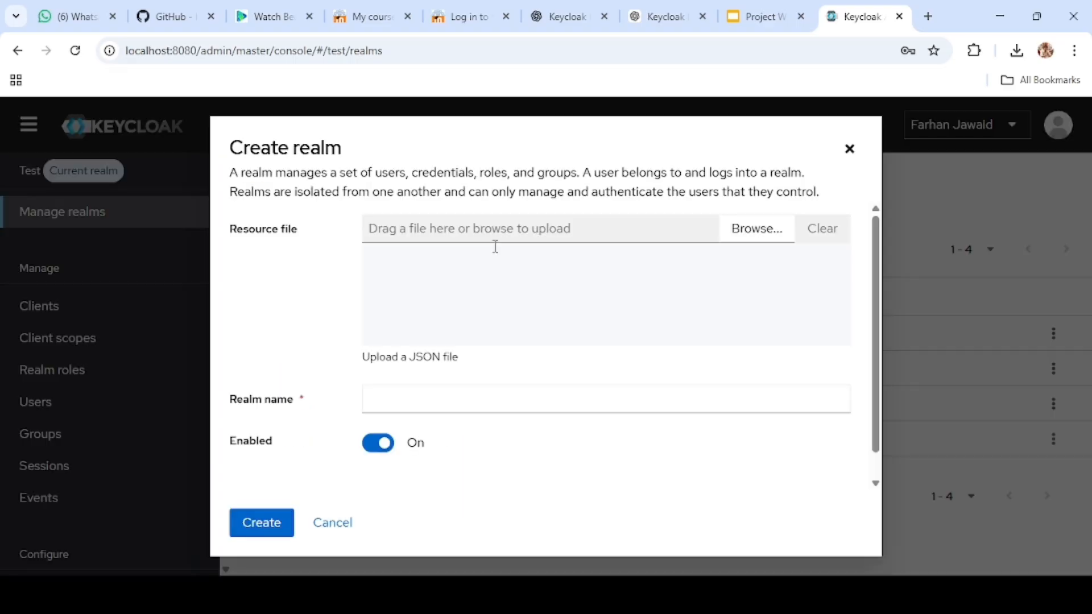
left_click(411, 405)
type("IIT")
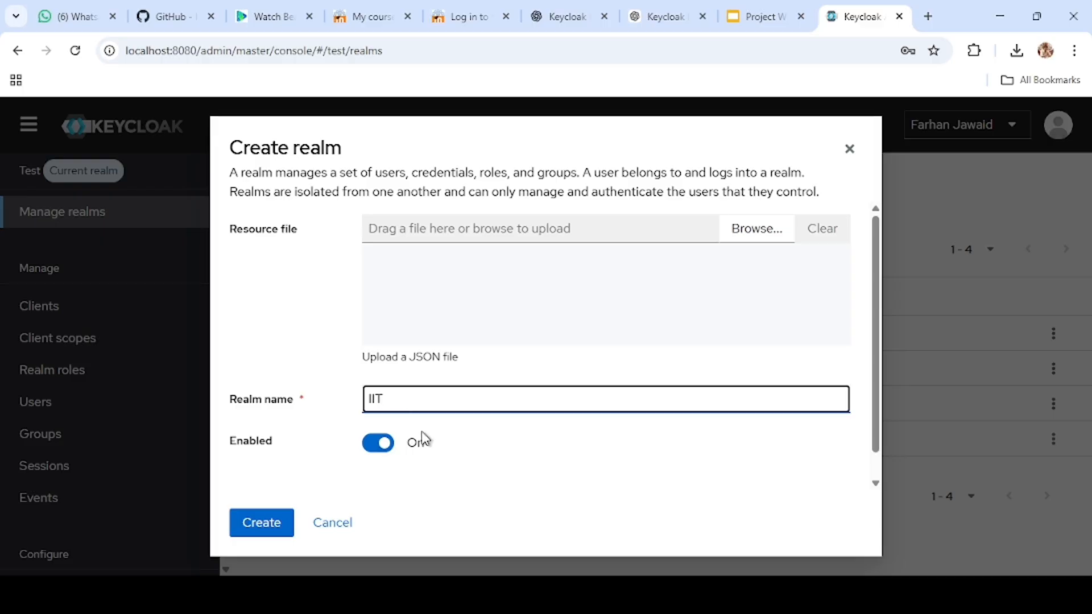
left_click(247, 523)
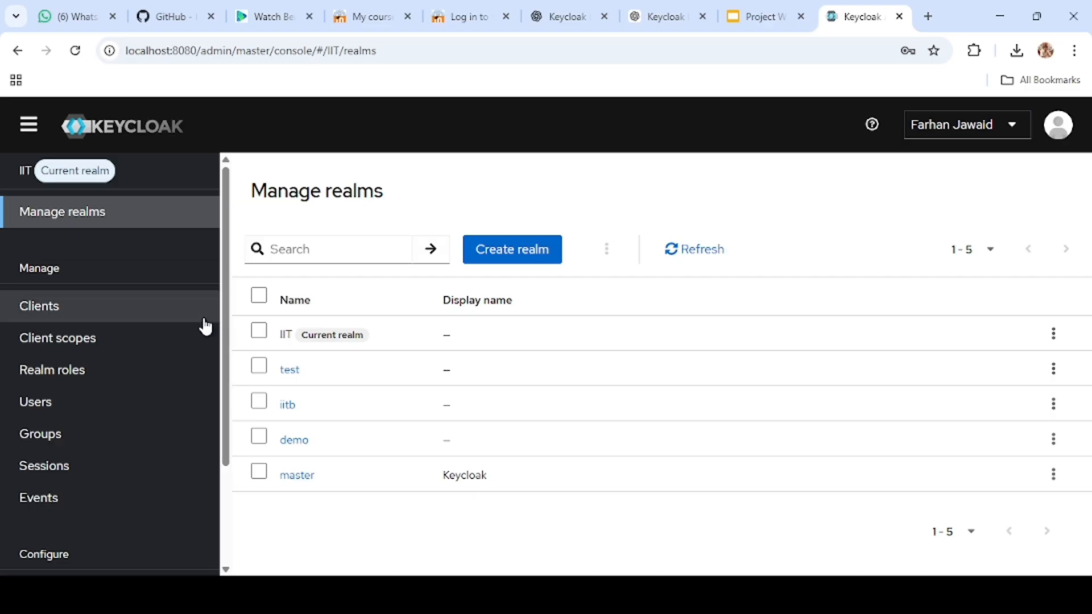
Step: Start a new user in the IIT realm with the username test-ser, leaving the required user actions empty
left_click(71, 401)
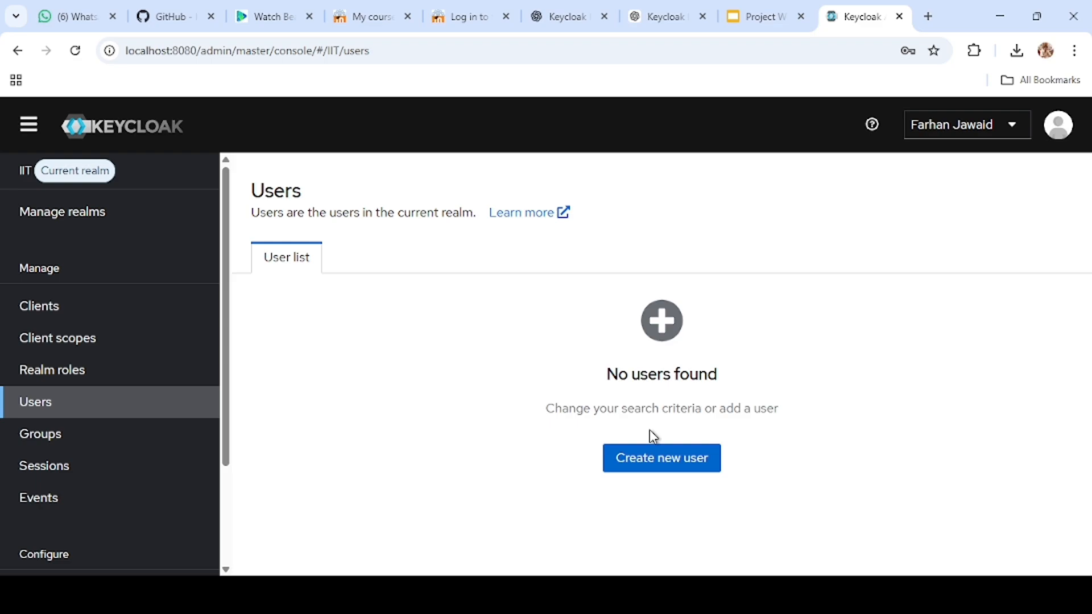
left_click(654, 459)
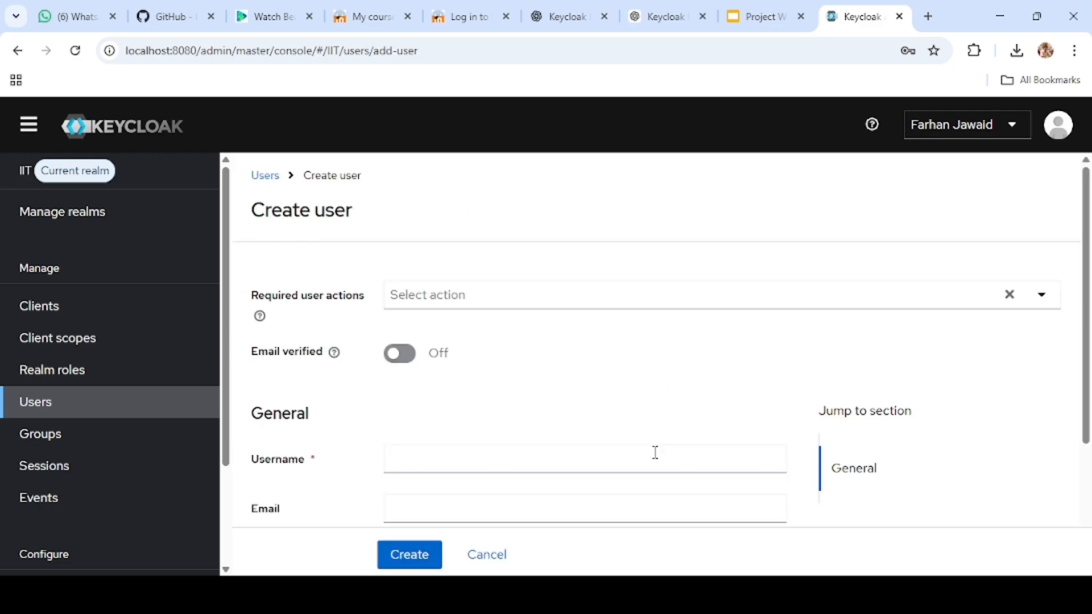
left_click(475, 295)
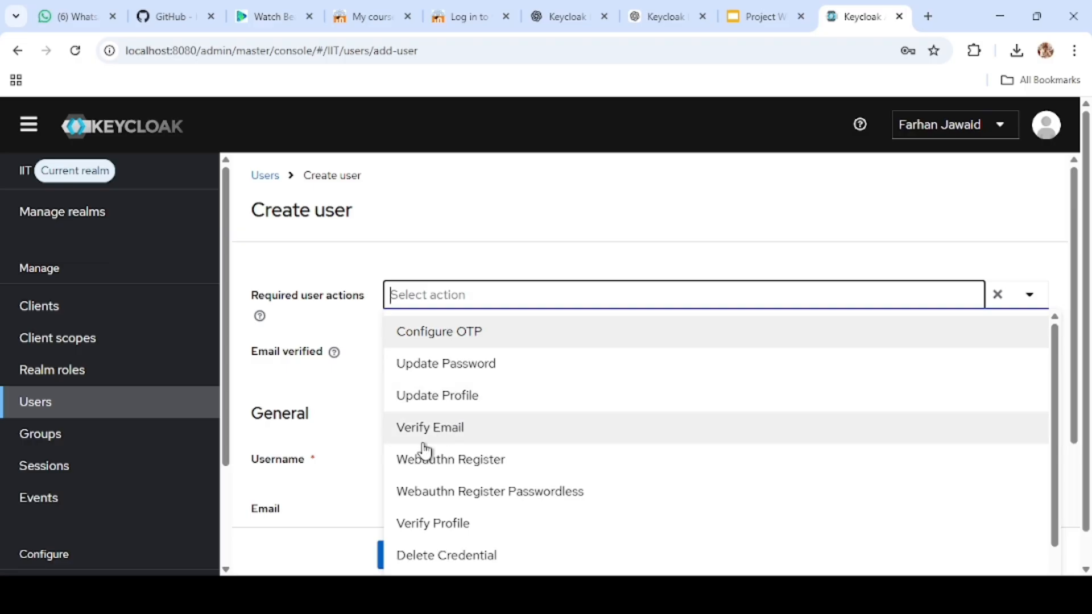
left_click(555, 227)
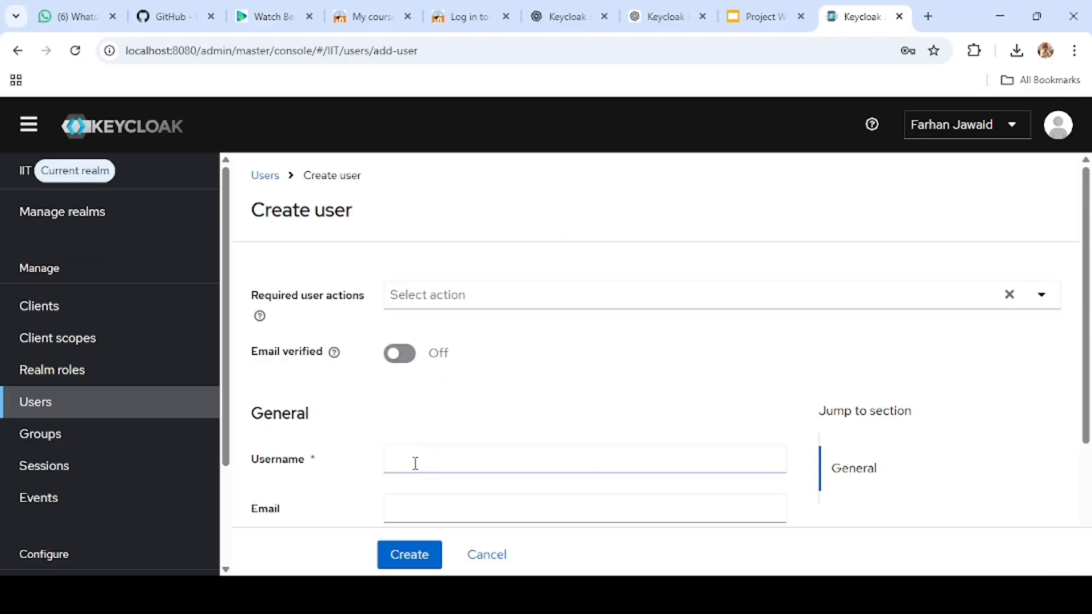
left_click(416, 463)
type("SER")
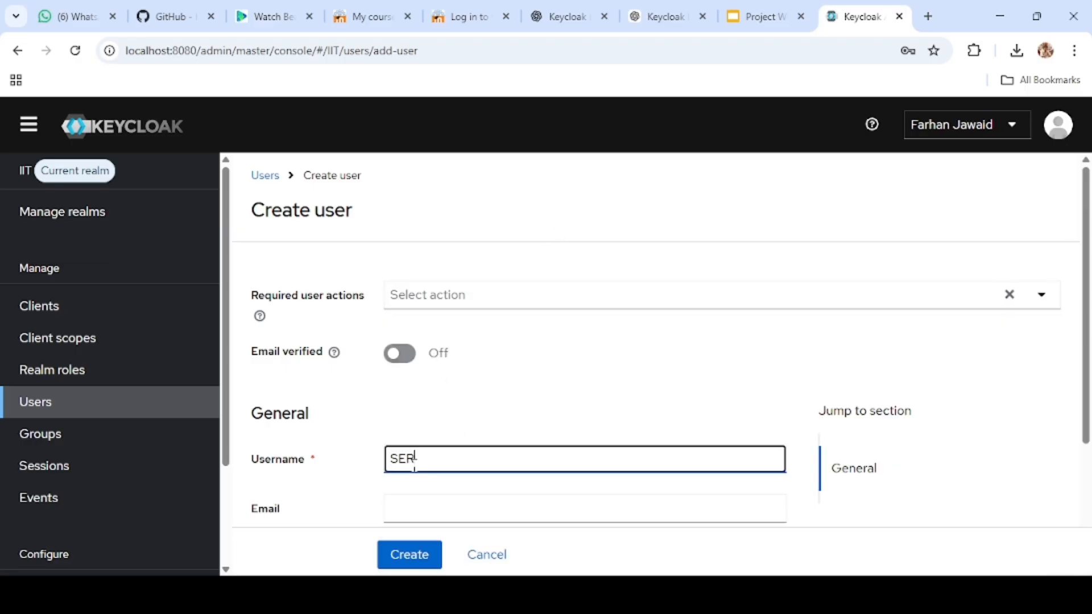
key("BackSpace")
key("BackSpace")
key("BackSpace")
type("test-")
key("BackSpace")
type("t")
type(" ser")
left_click(419, 459)
left_click(412, 508)
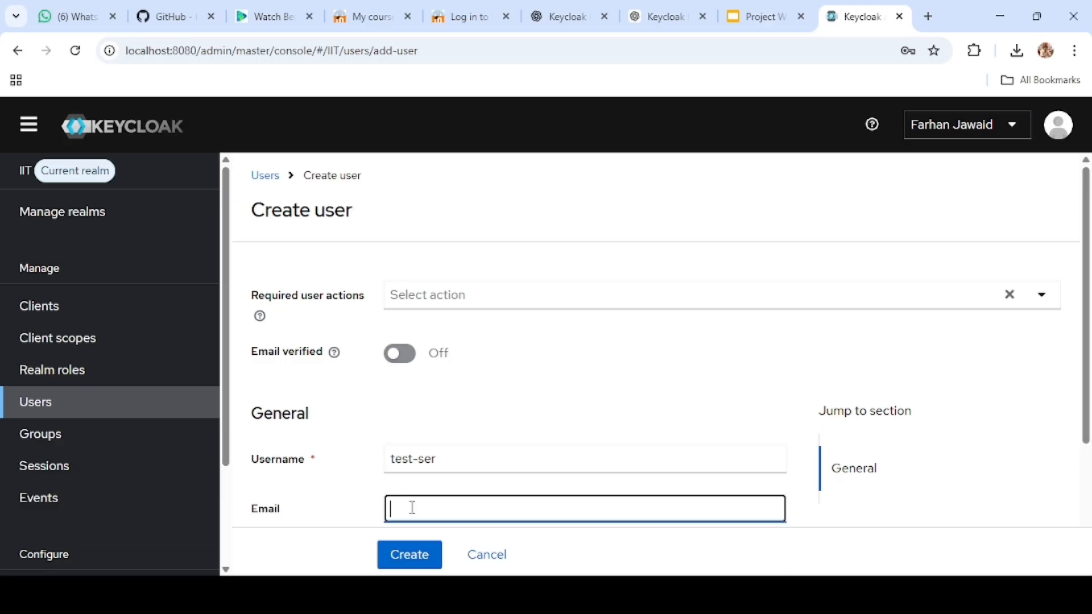
left_click(439, 458)
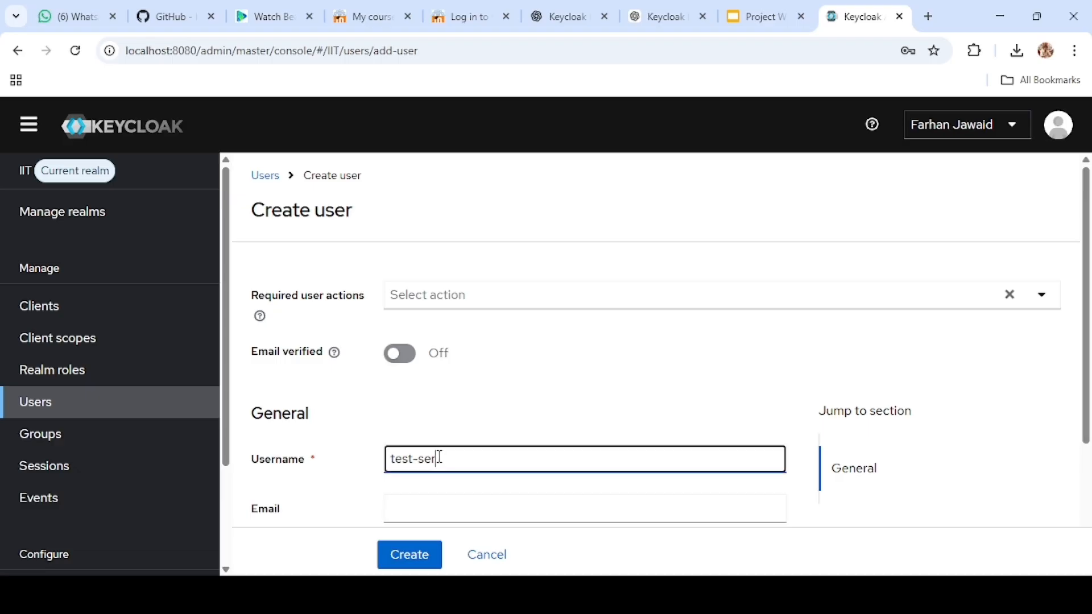
Step: Fill in the user's email, first name and last name from the saved autofill entry, and create the user
scroll(438, 458, "down", 1)
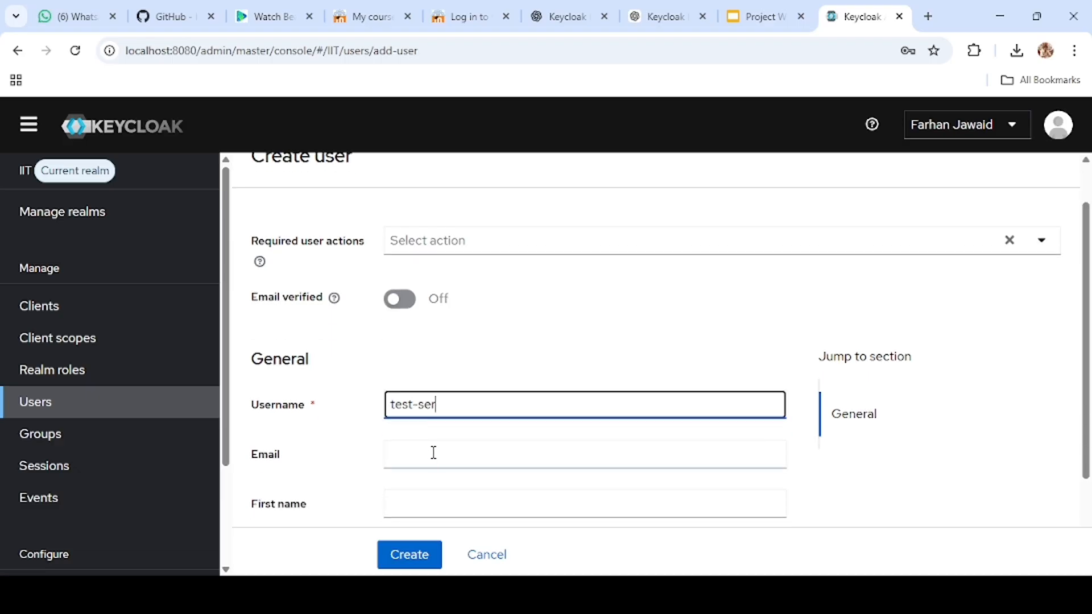
left_click(434, 453)
left_click(503, 503)
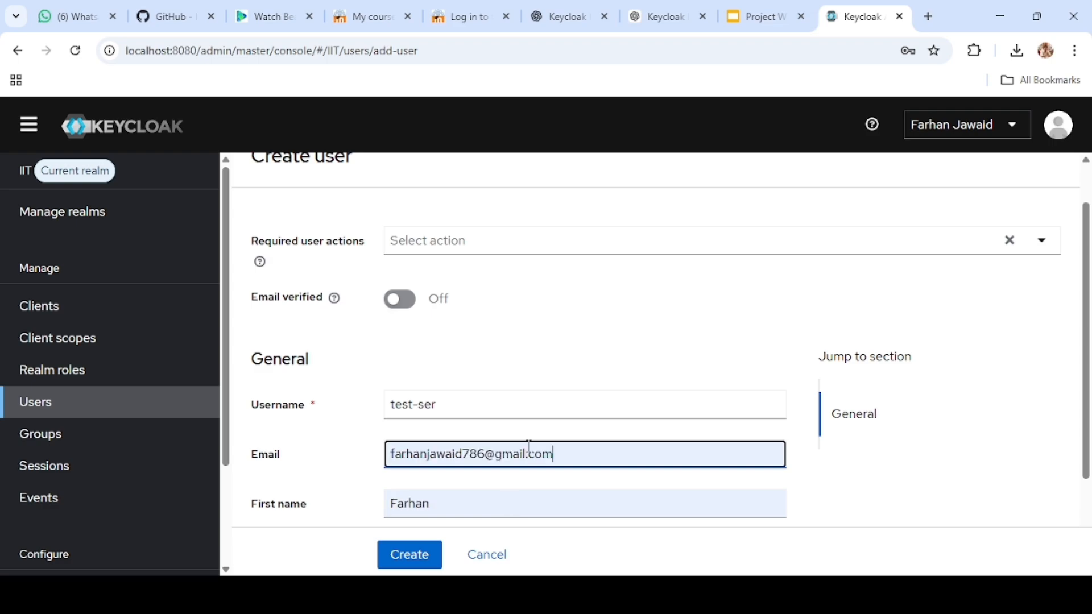
scroll(528, 447, "down", 2)
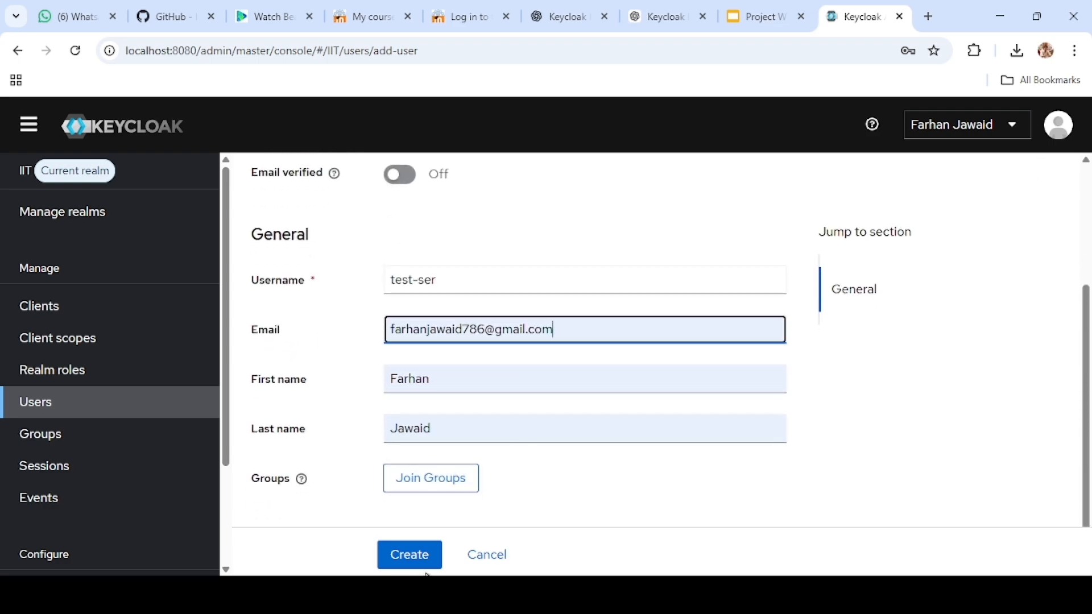
left_click(404, 556)
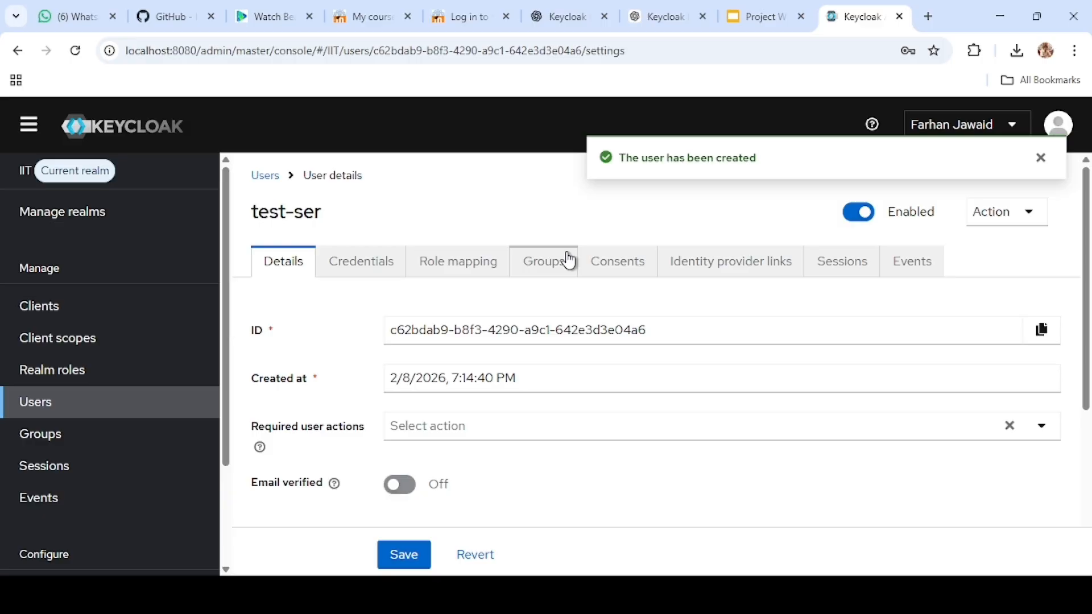
Step: Set a non-temporary password for test-ser by entering and confirming the account password, and save it
left_click(371, 265)
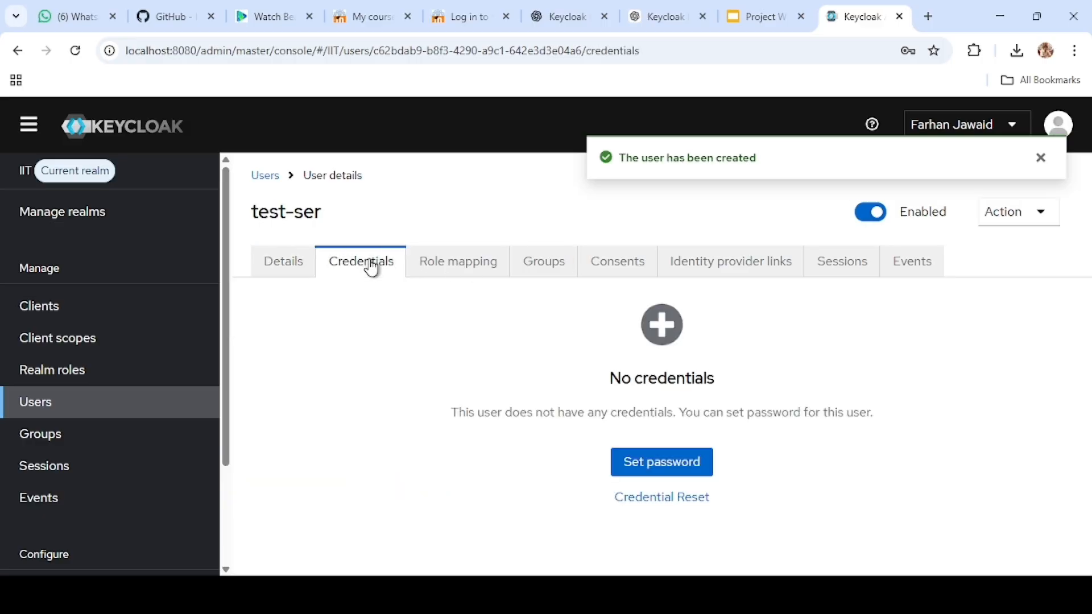
left_click(668, 464)
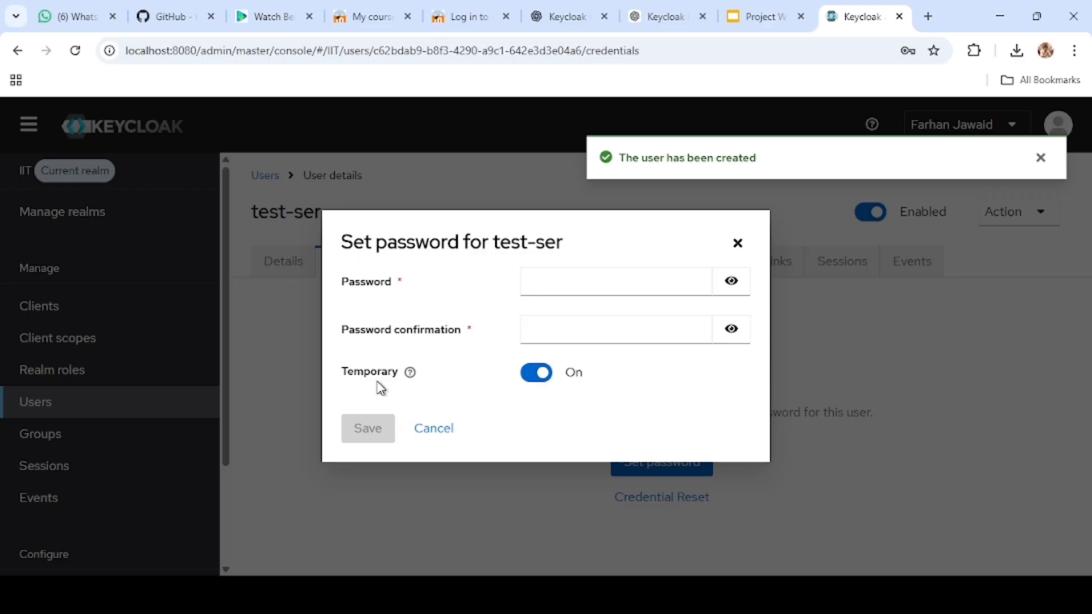
left_click(530, 376)
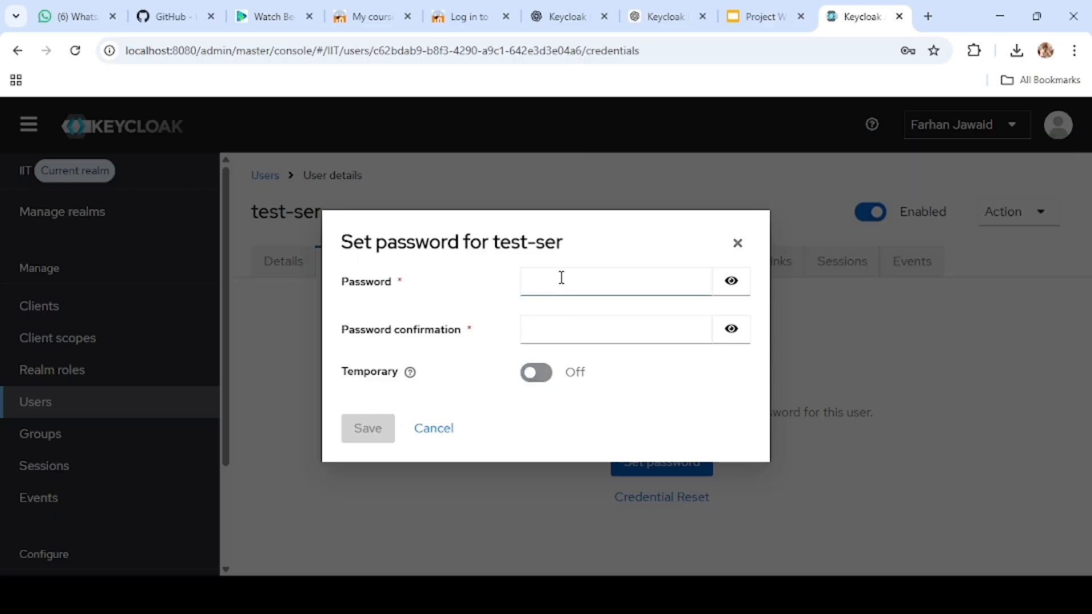
left_click(562, 278)
type("123")
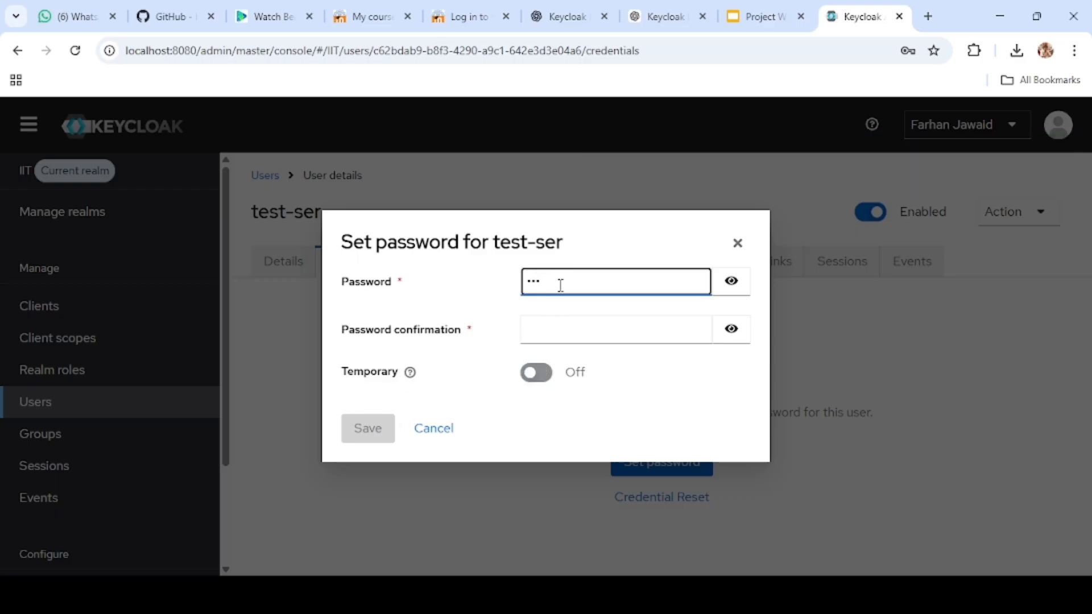
left_click(545, 334)
type("123")
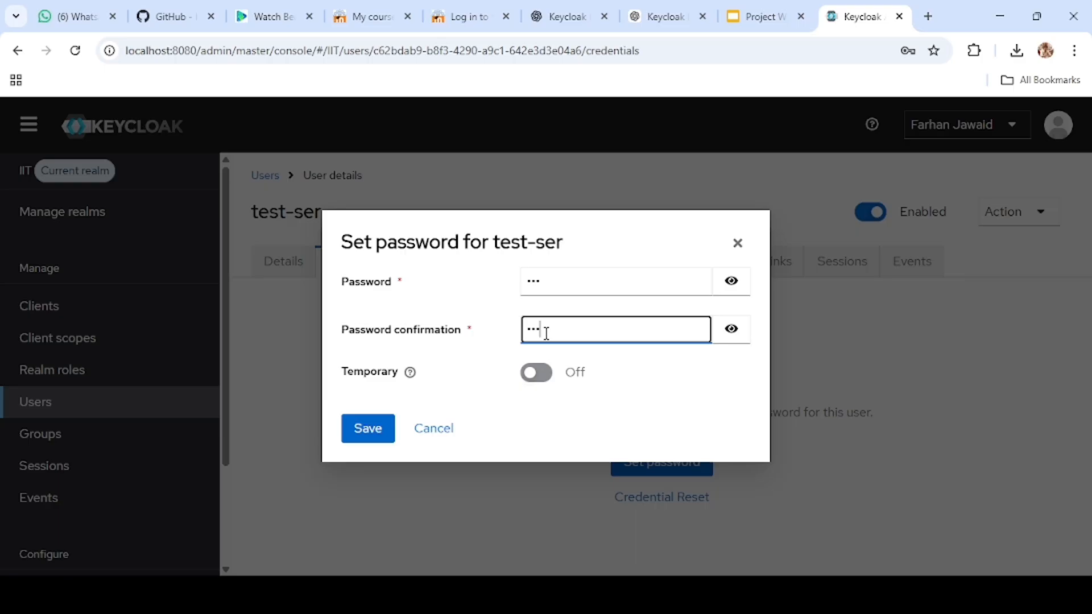
left_click(367, 433)
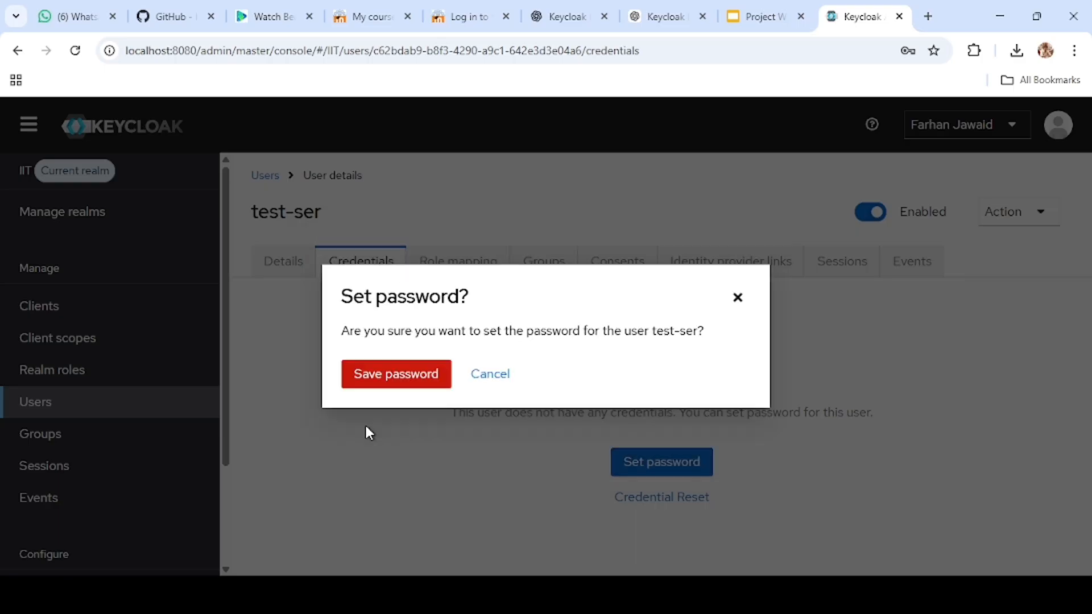
left_click(401, 375)
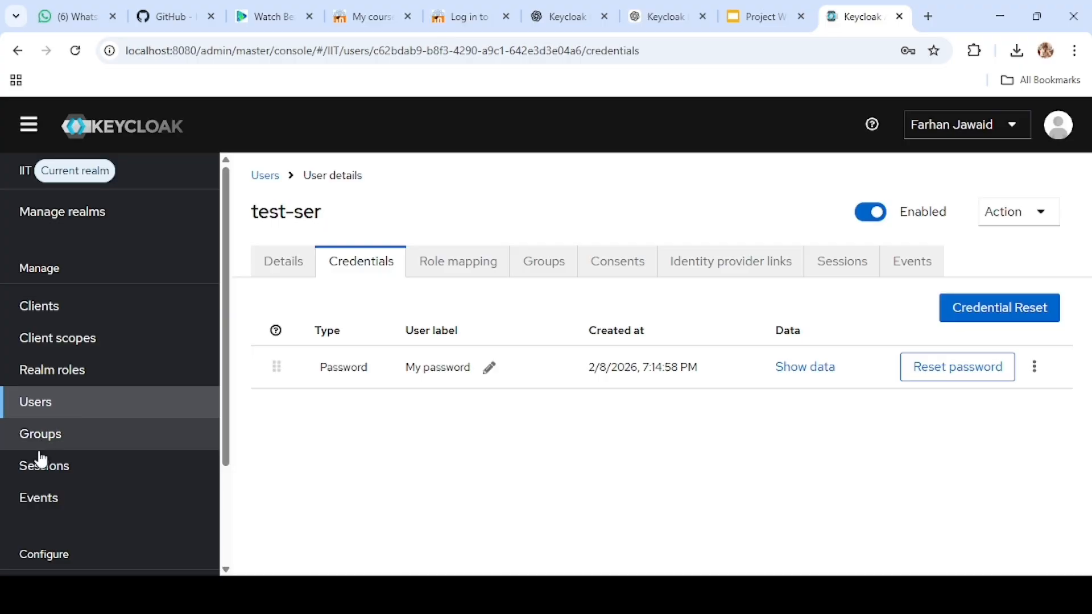
Step: Create a realm role named taa without a description
scroll(51, 380, "down", 1)
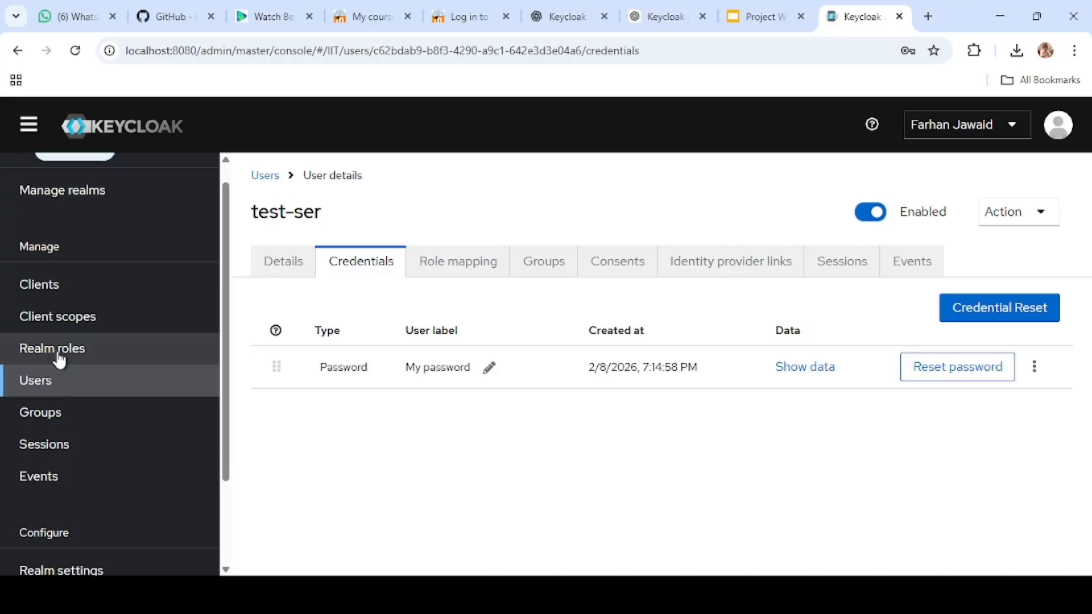
left_click(57, 362)
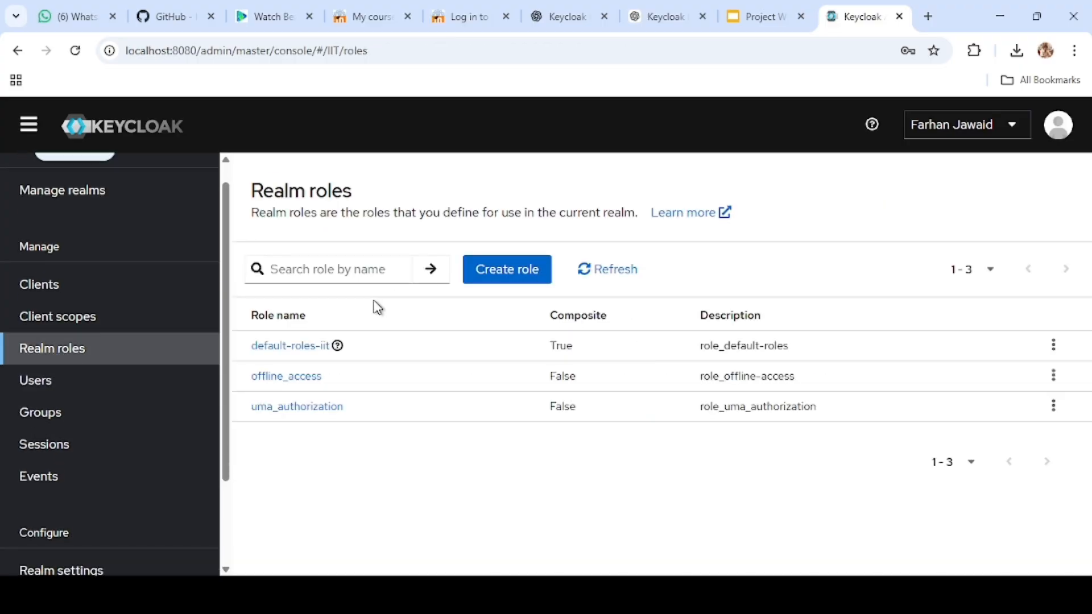
left_click(484, 272)
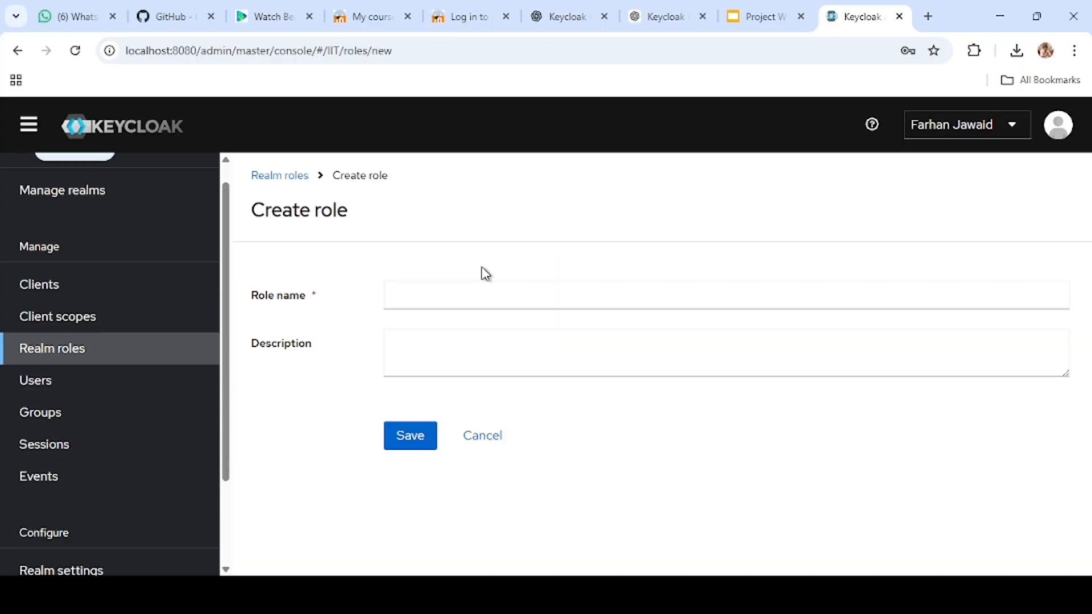
left_click(418, 295)
type("ta")
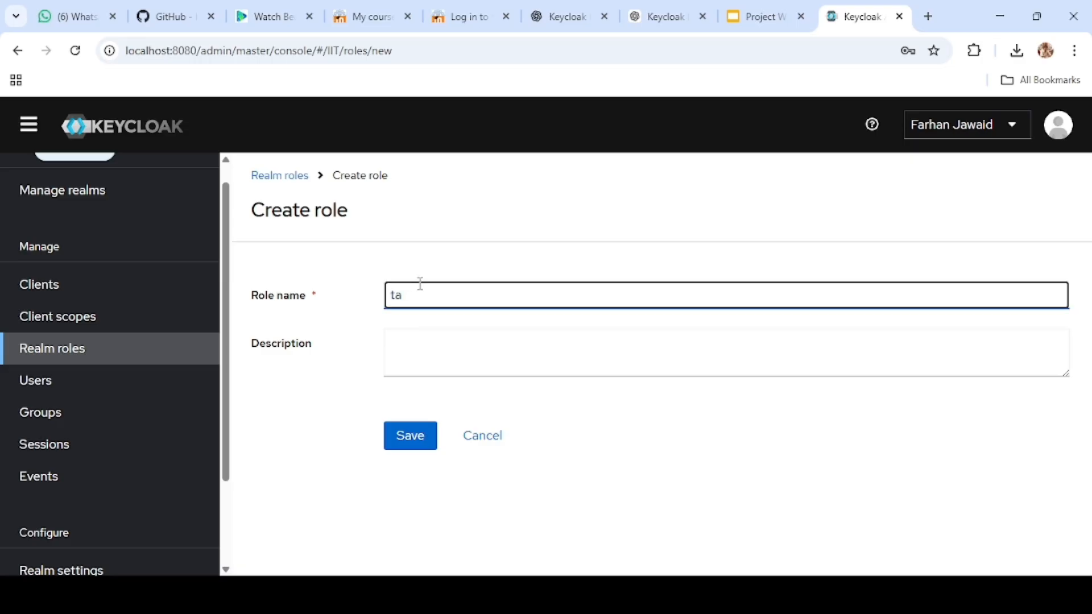
type("a")
left_click(406, 369)
left_click(414, 441)
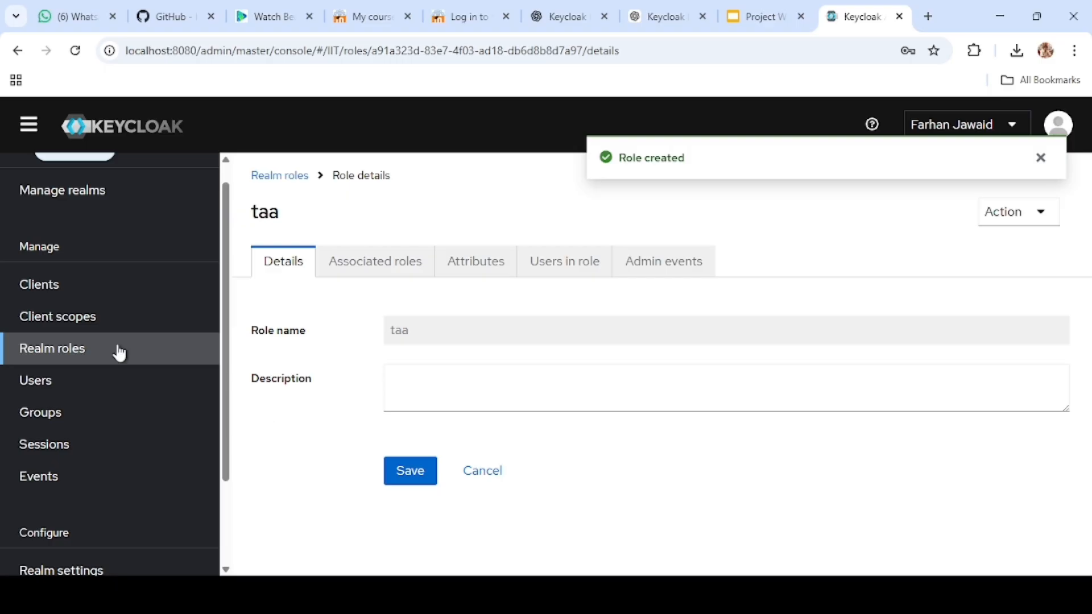
Step: Assign the realm role taa to the user test-ser
left_click(61, 381)
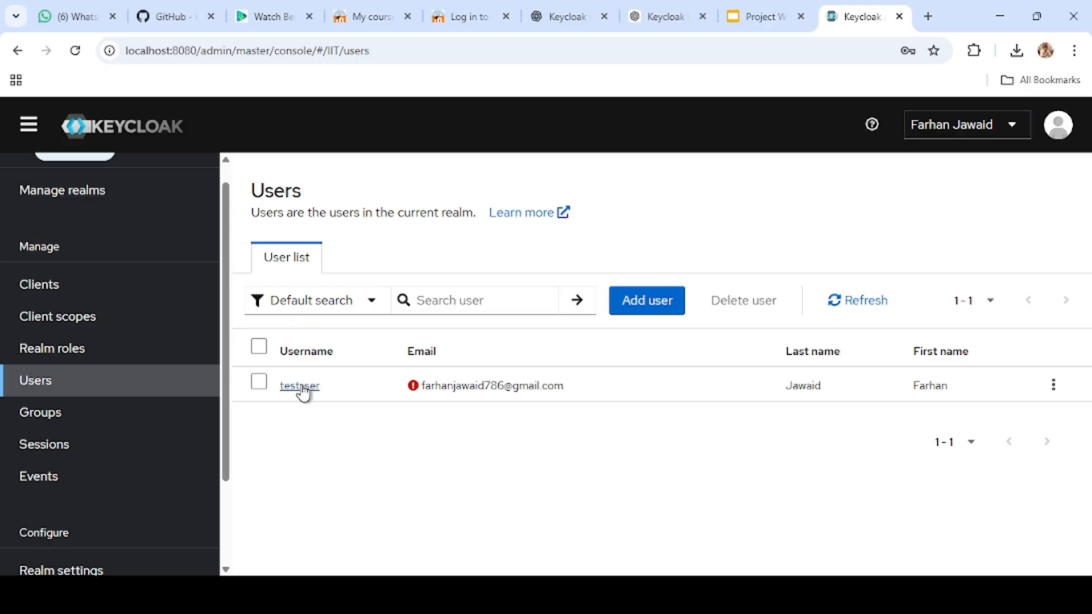
left_click(303, 389)
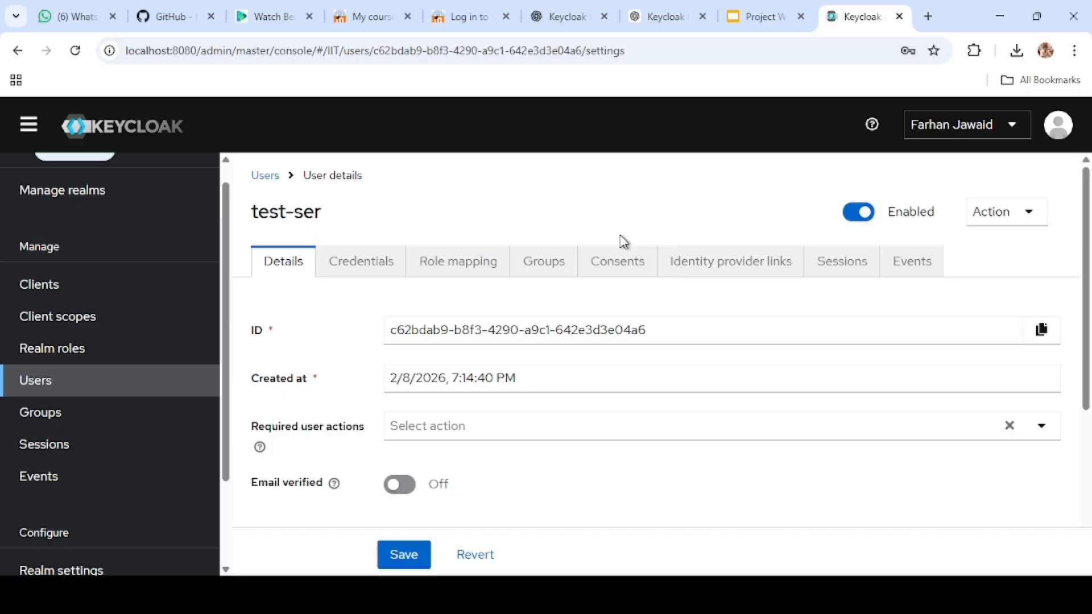
left_click(481, 262)
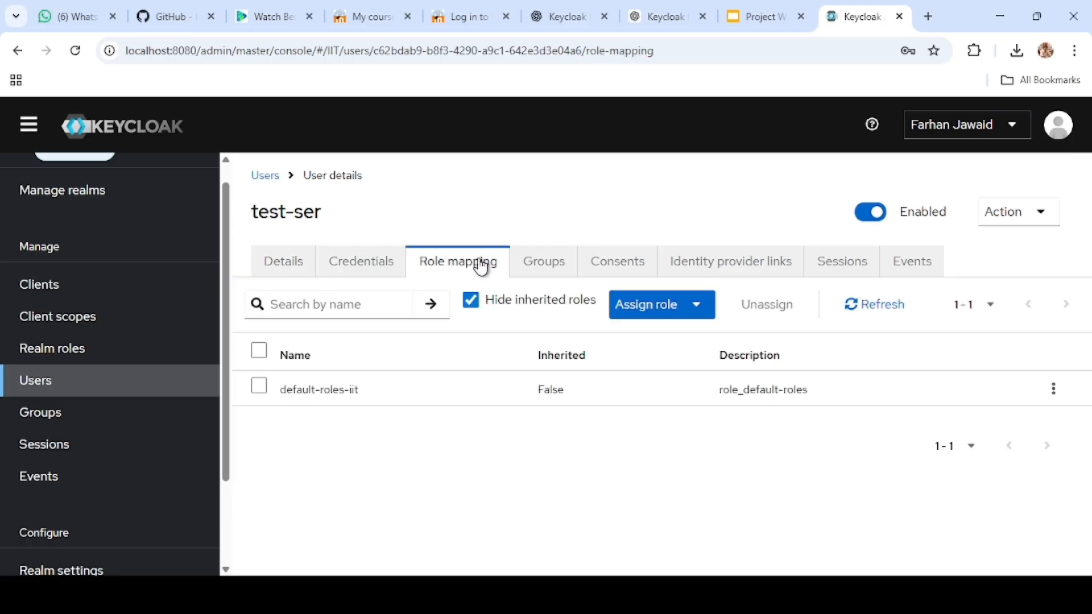
left_click(661, 316)
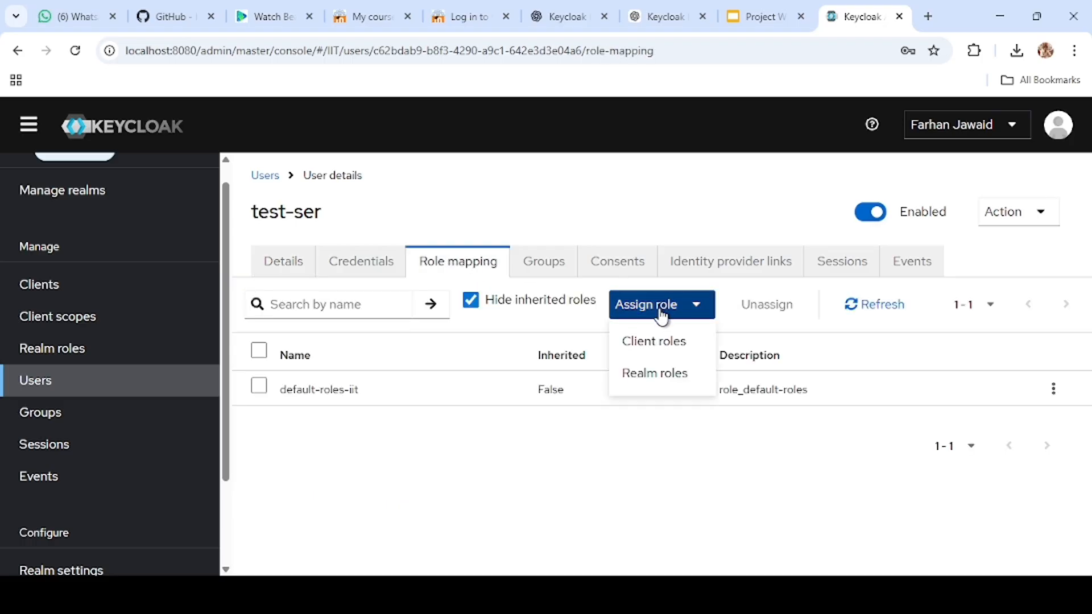
left_click(644, 373)
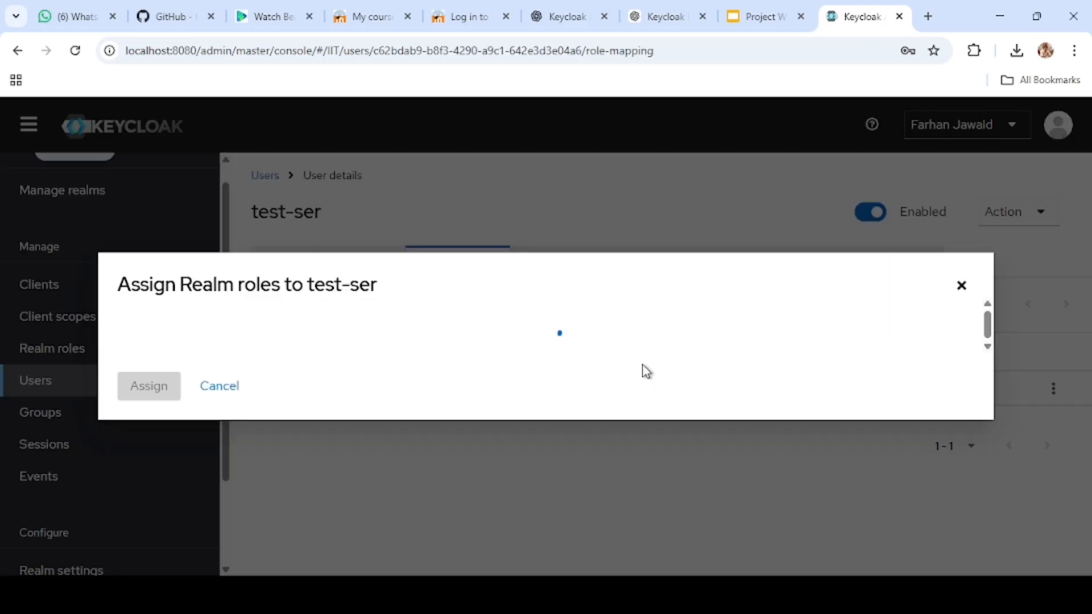
left_click(145, 338)
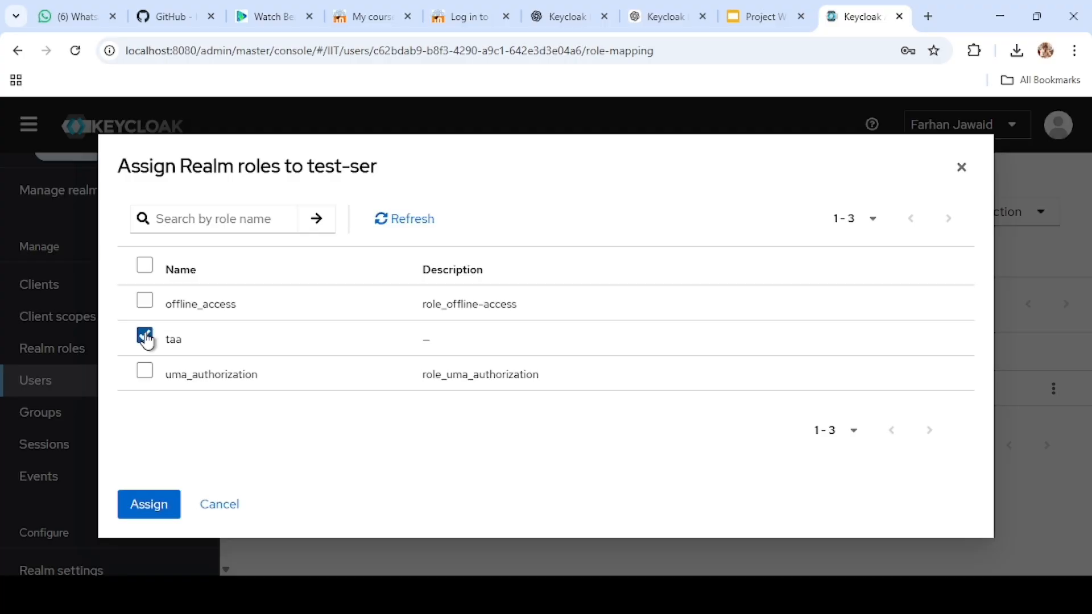
left_click(148, 509)
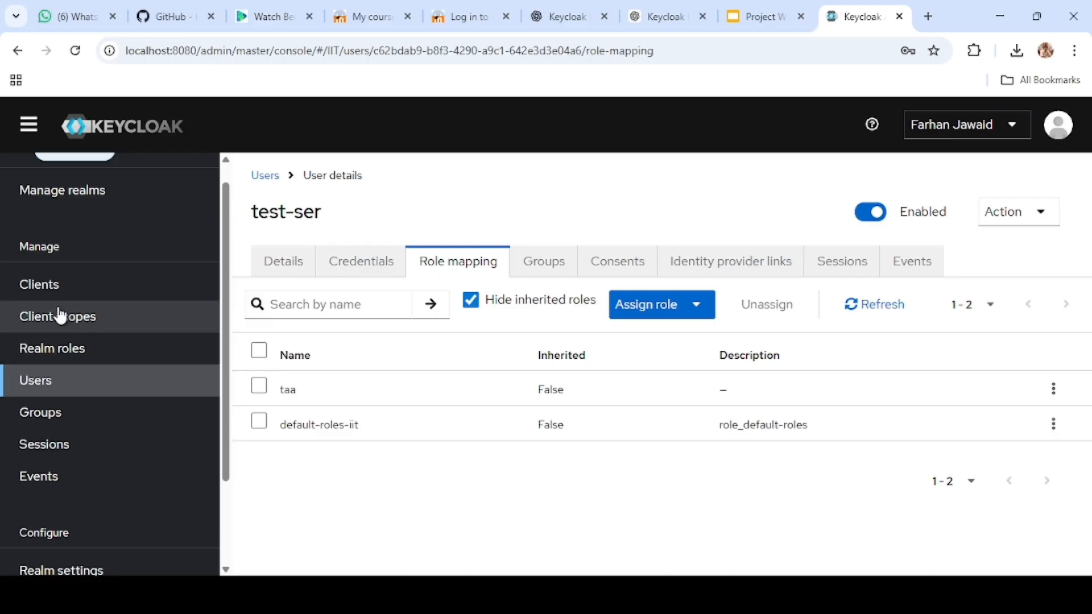
Step: Start a new OpenID Connect client with client ID asd, fill its name from the saved autofill entry, and proceed to the capability configuration
left_click(41, 289)
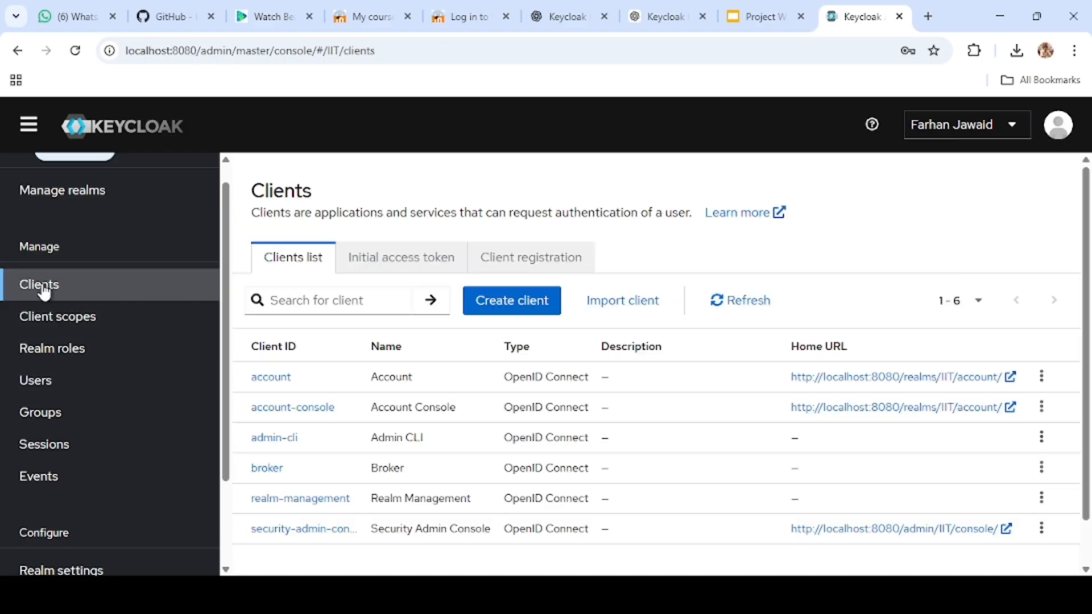
left_click(512, 302)
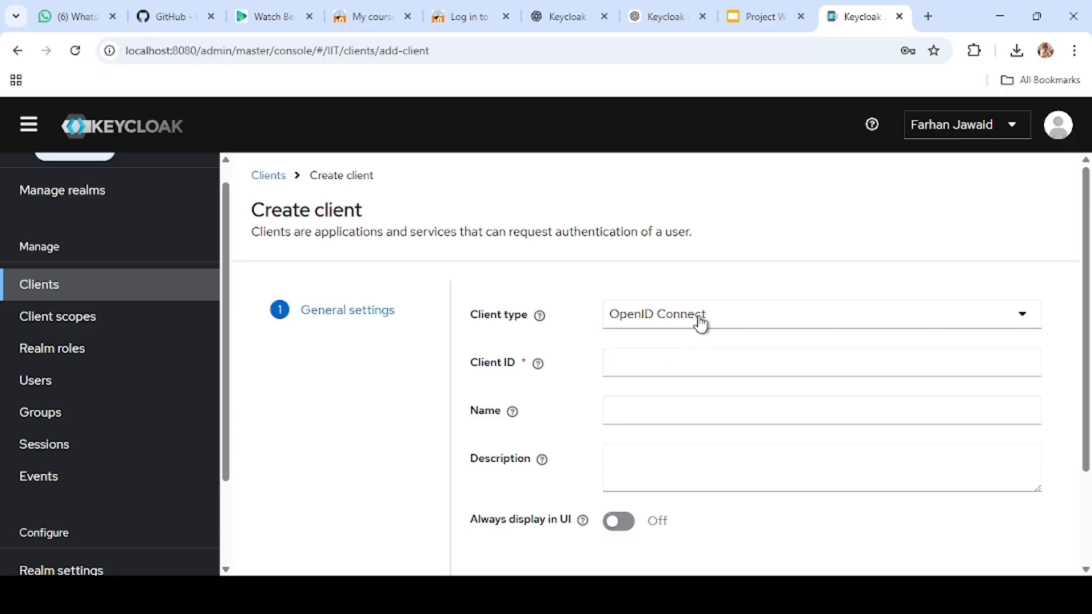
left_click(658, 361)
type("asd")
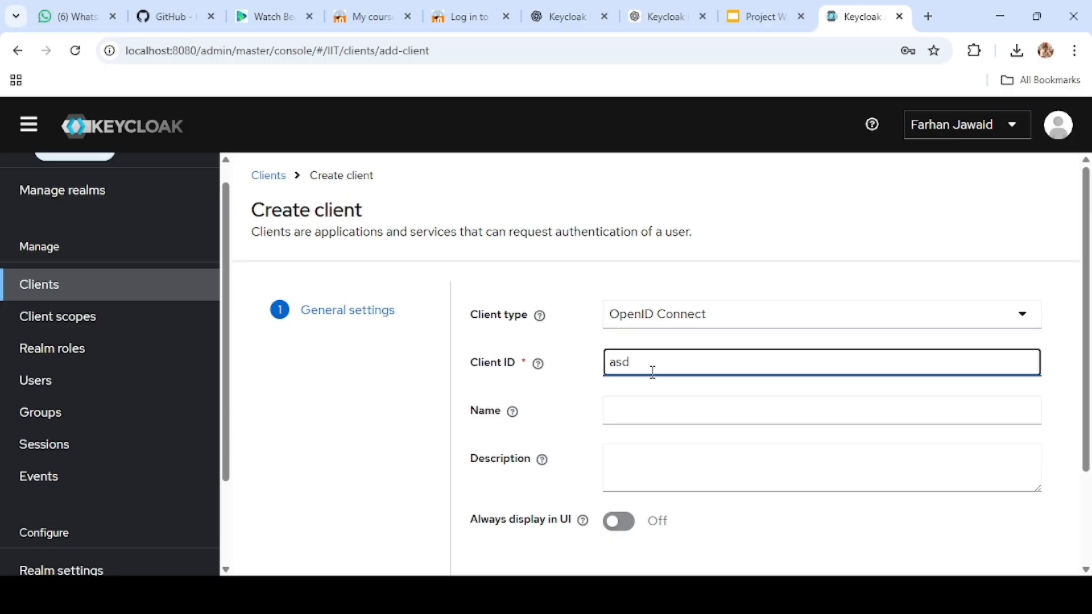
left_click(639, 410)
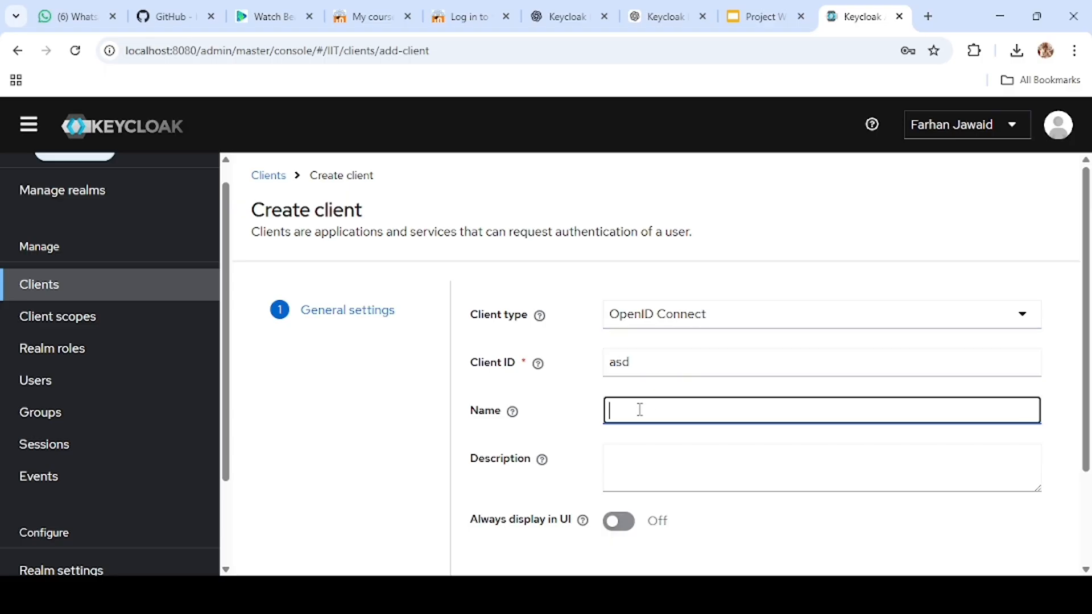
left_click(735, 245)
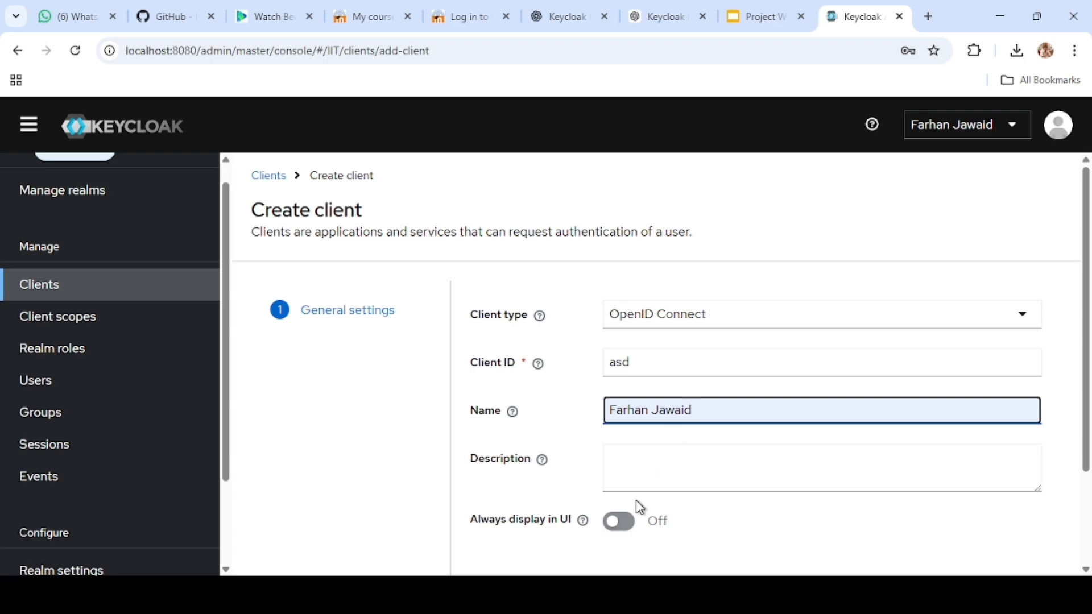
scroll(643, 512, "down", 3)
left_click(563, 524)
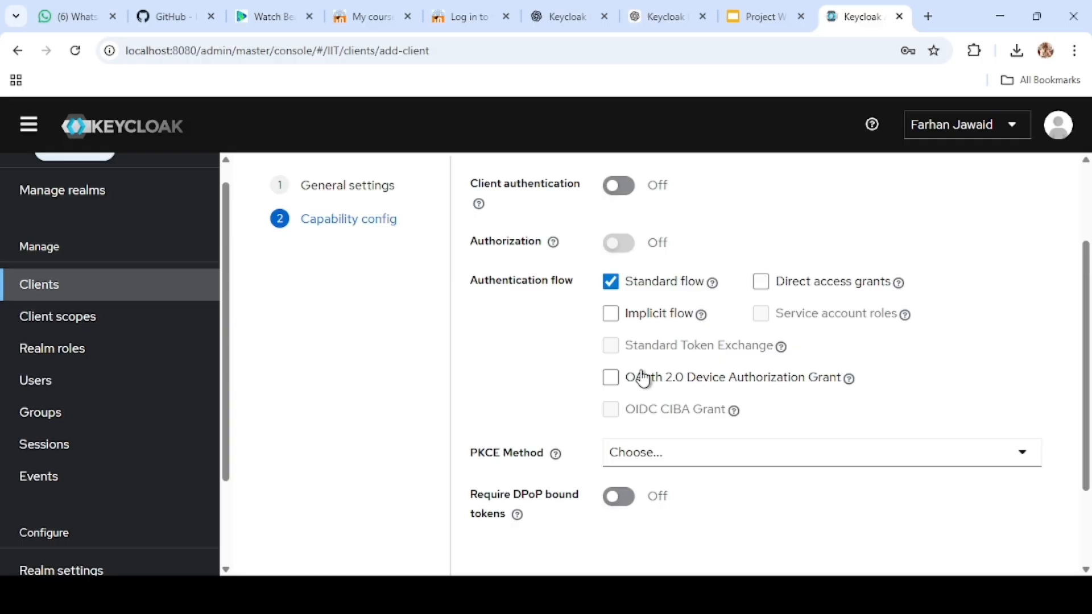
Step: Enable direct access grants, client authentication and authorization for the new client, and proceed to its login settings
left_click(760, 284)
left_click(625, 191)
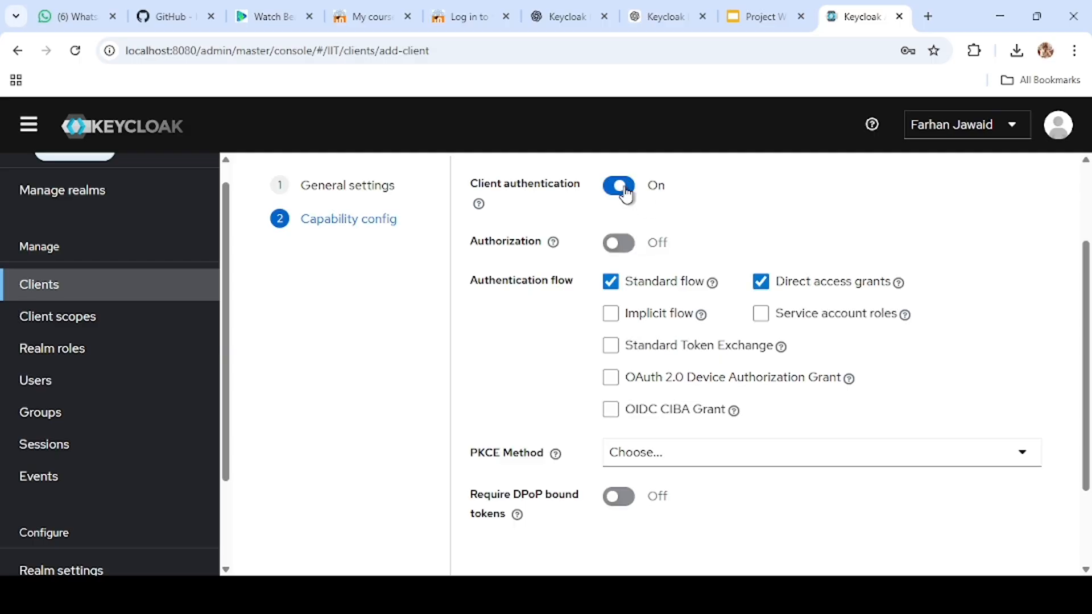
left_click(619, 250)
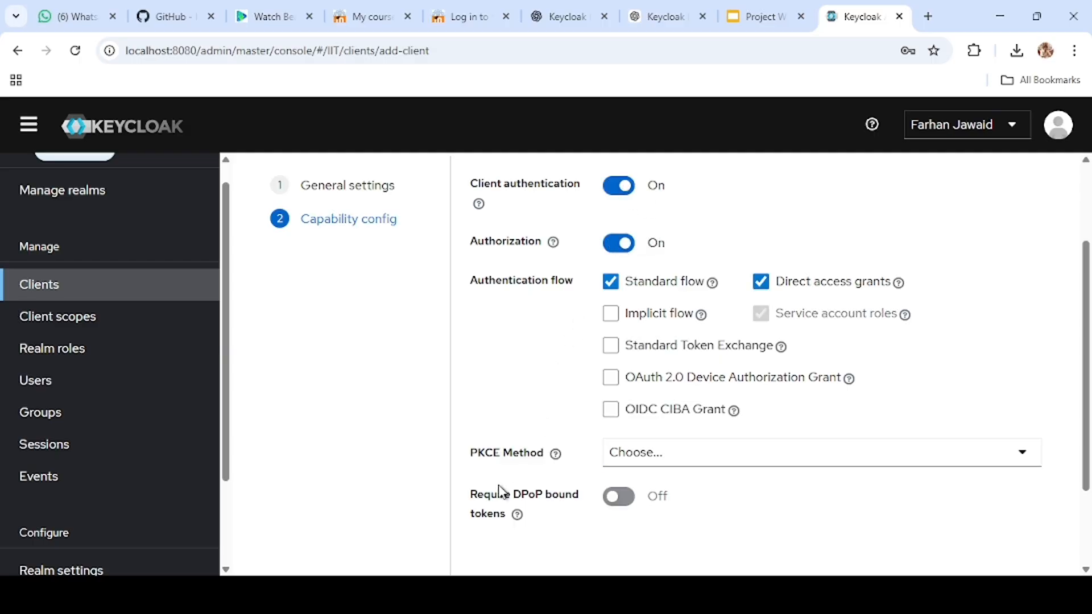
scroll(495, 495, "down", 2)
left_click(558, 526)
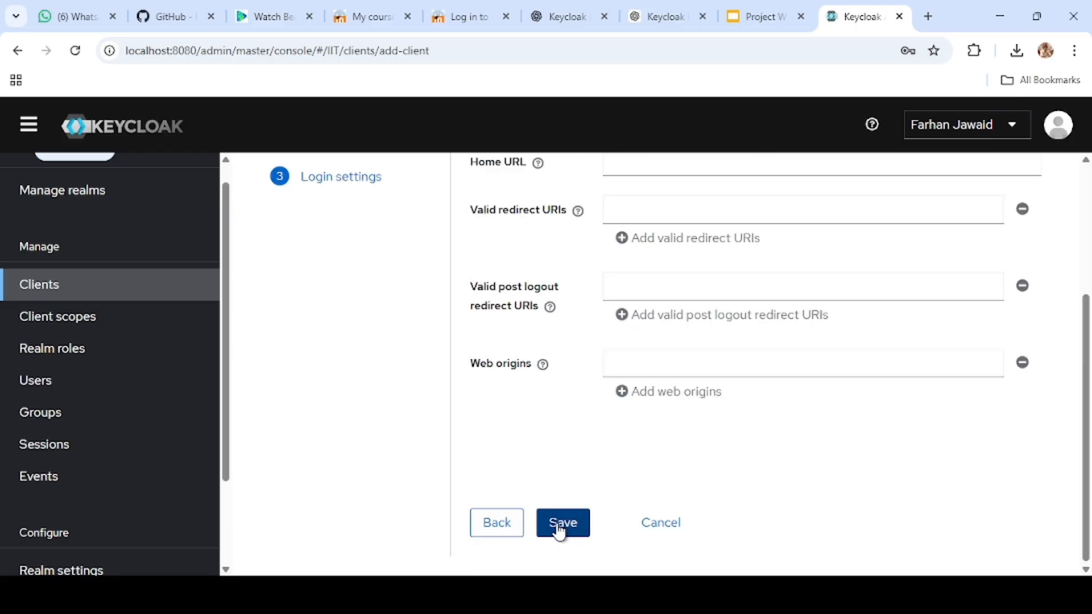
scroll(563, 512, "up", 3)
left_click(625, 354)
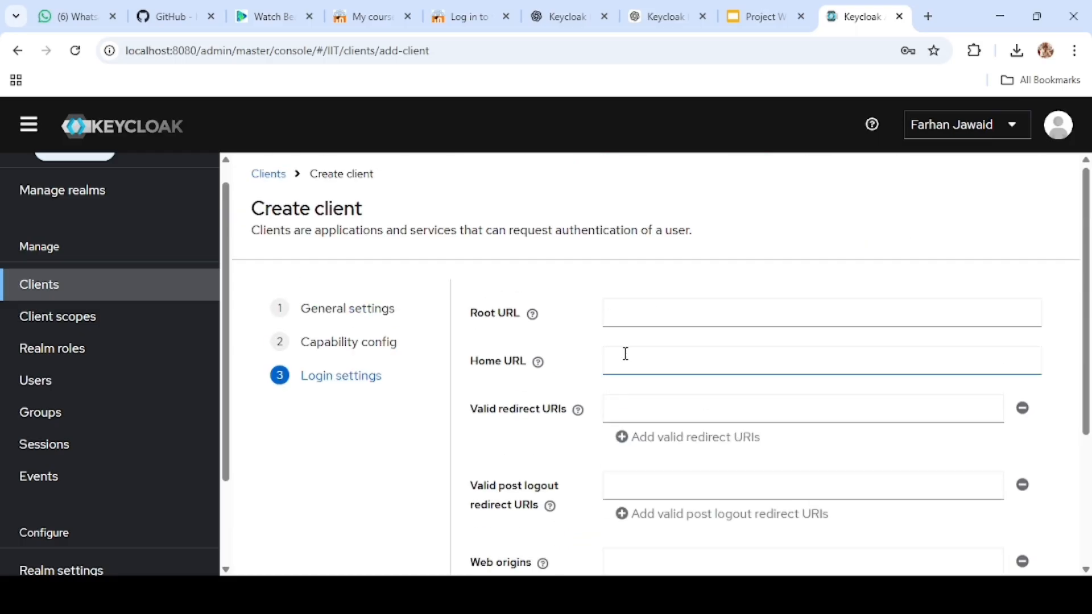
left_click(638, 310)
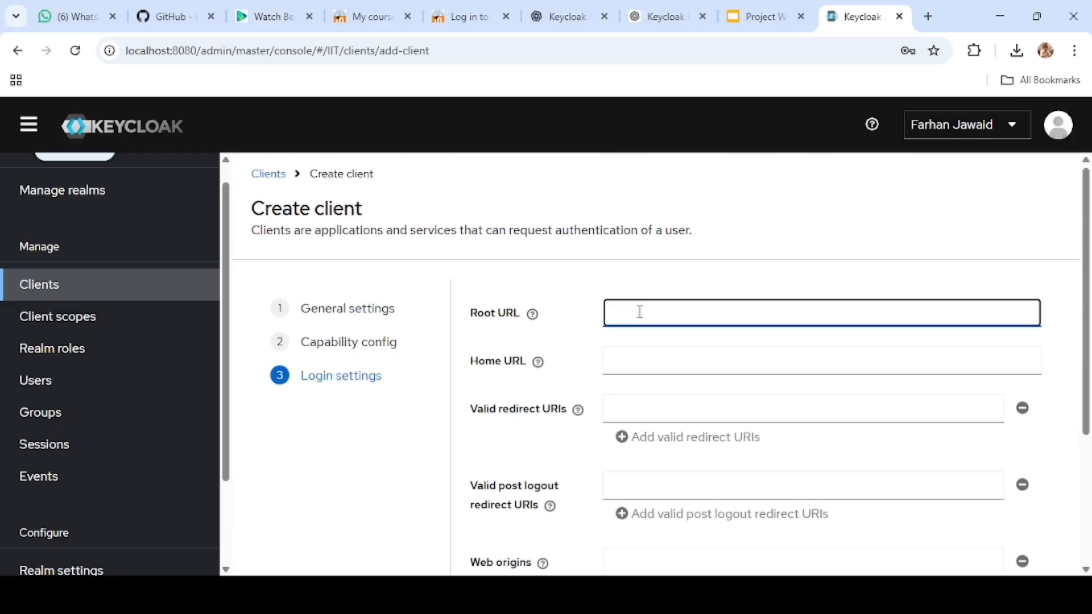
type("https://www.cse.iitb.ac.in/~rkj/")
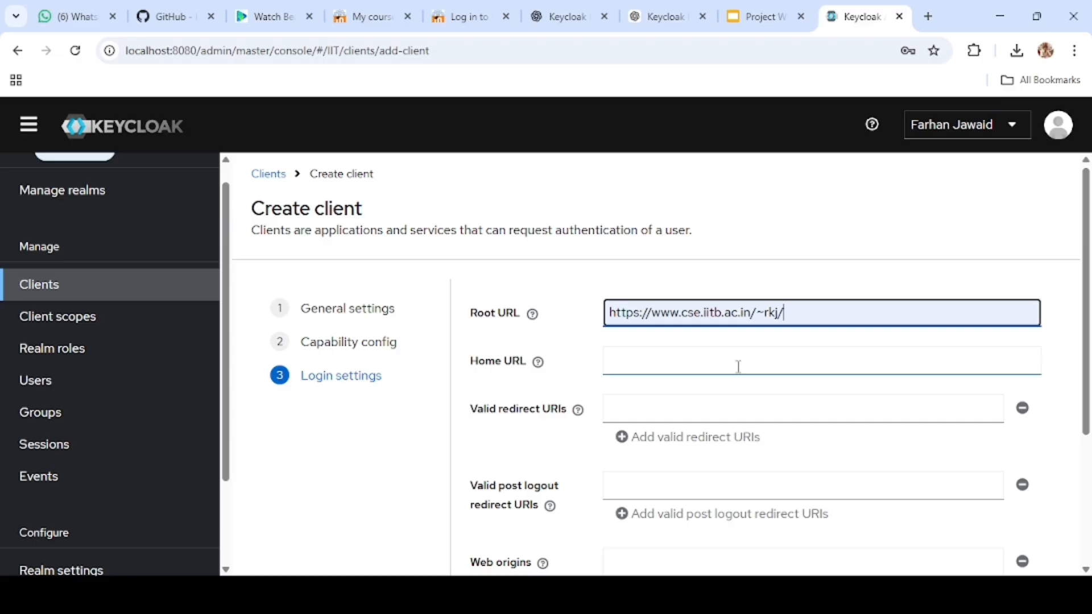
scroll(685, 349, "down", 1)
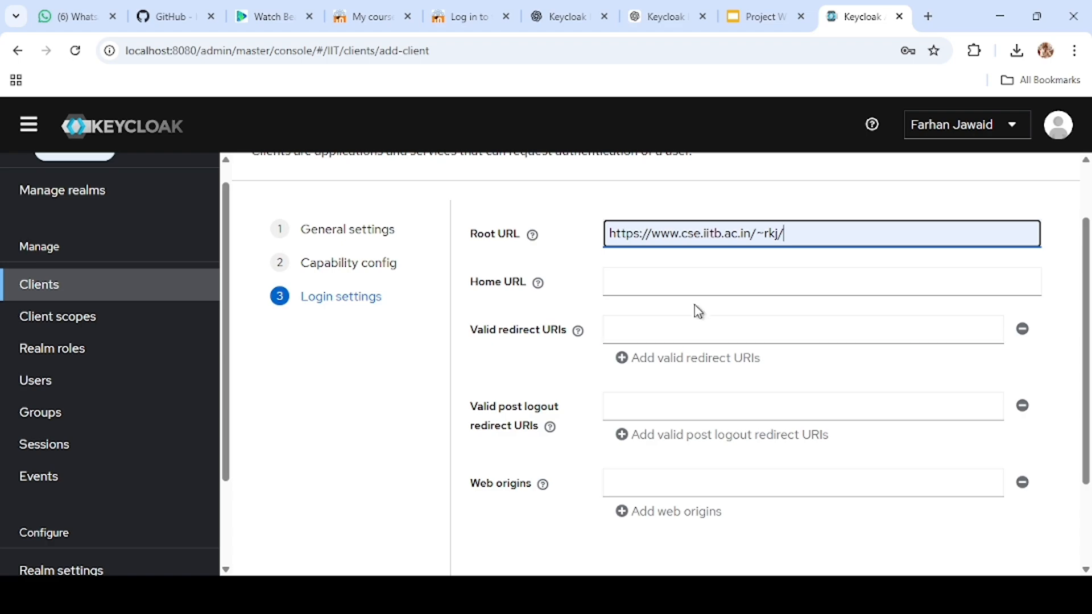
left_click(704, 285)
type("https://www.cse.iitb.ac.in/~rkj/")
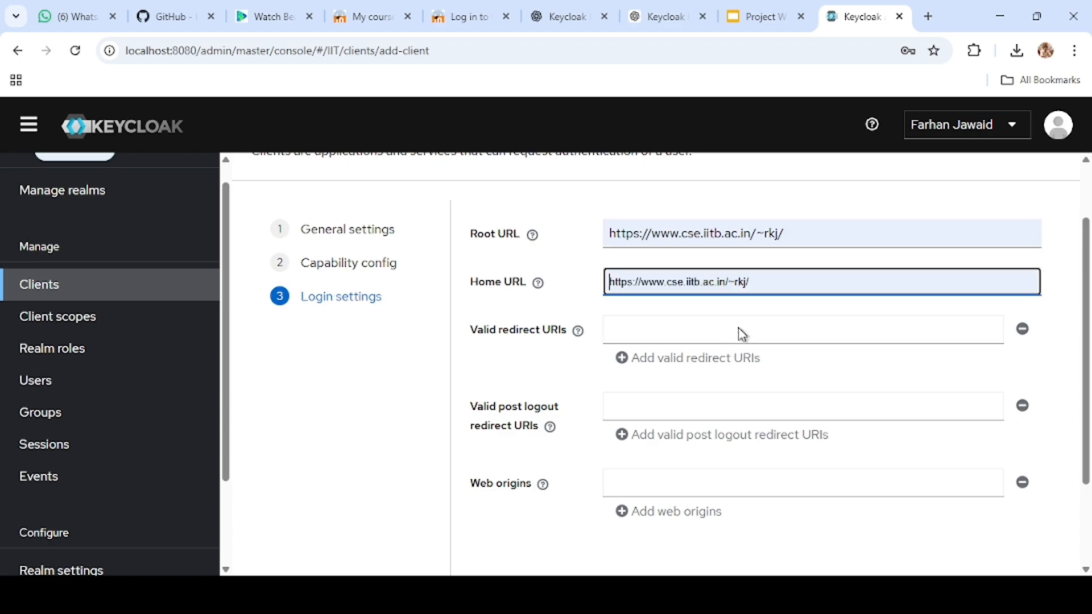
left_click(701, 328)
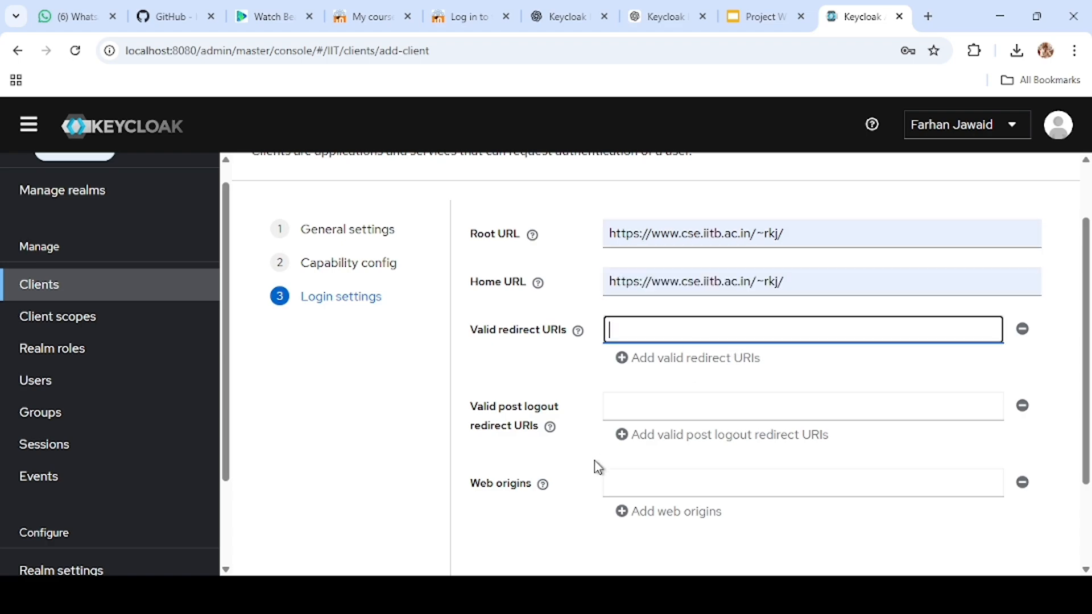
scroll(595, 463, "down", 2)
left_click(572, 521)
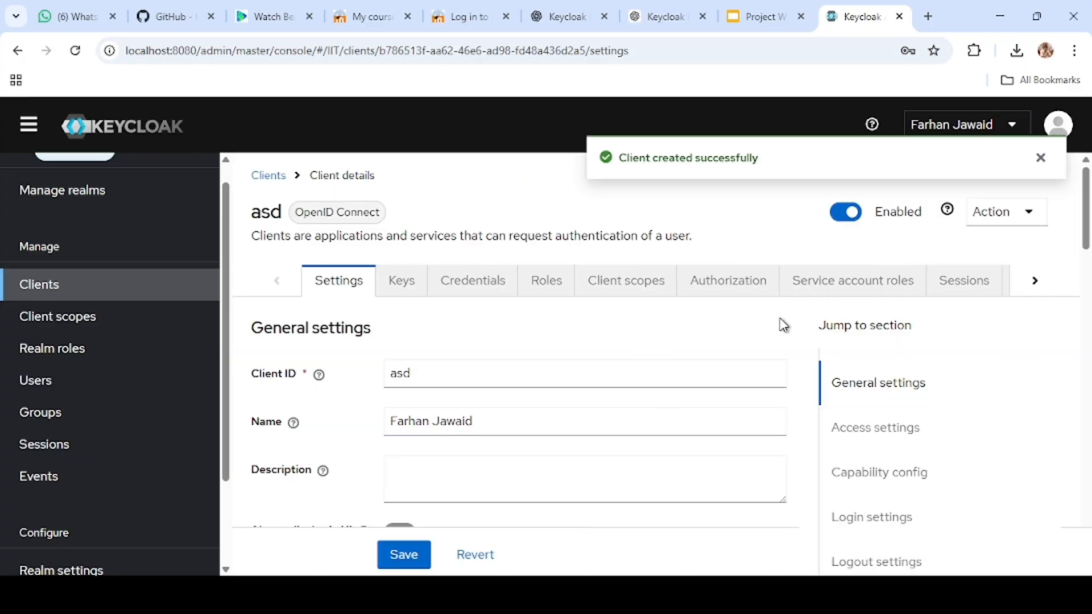
Step: Start a new authorization resource for the client asd and name it View Courses
scroll(784, 325, "down", 1)
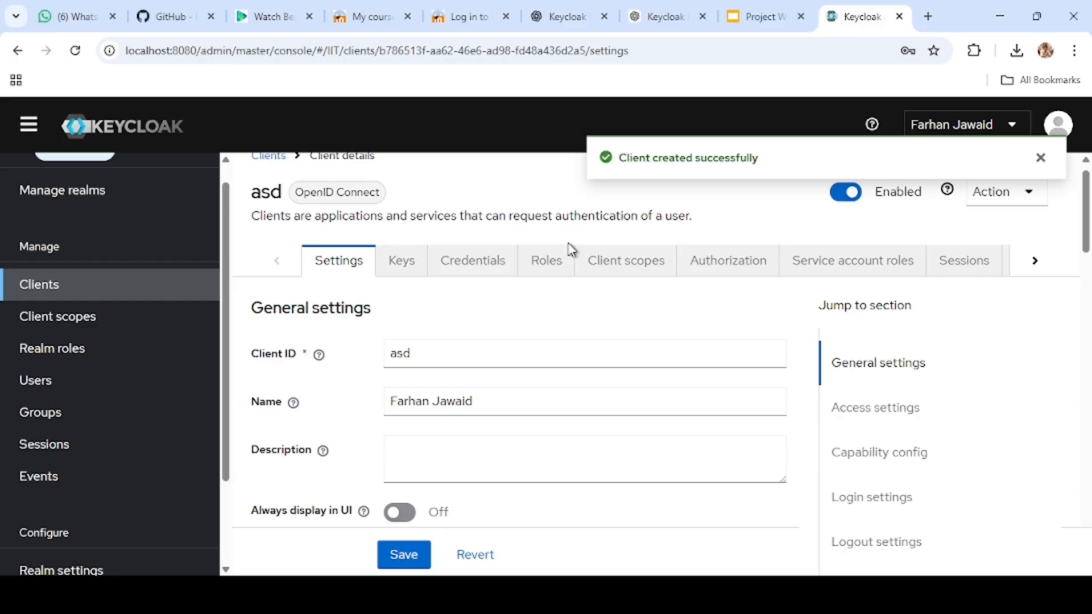
left_click(709, 263)
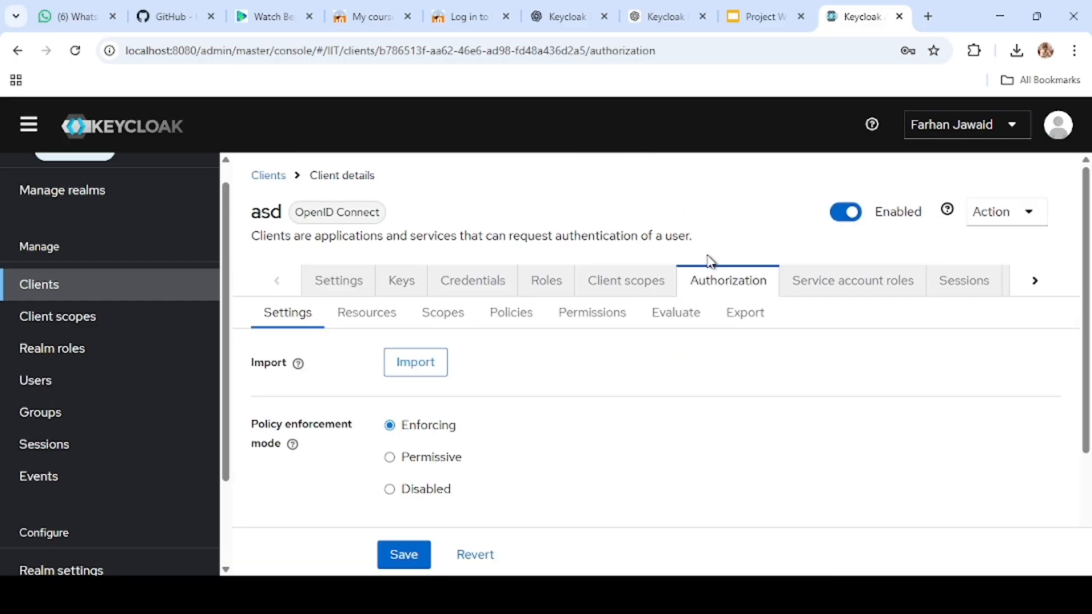
left_click(357, 314)
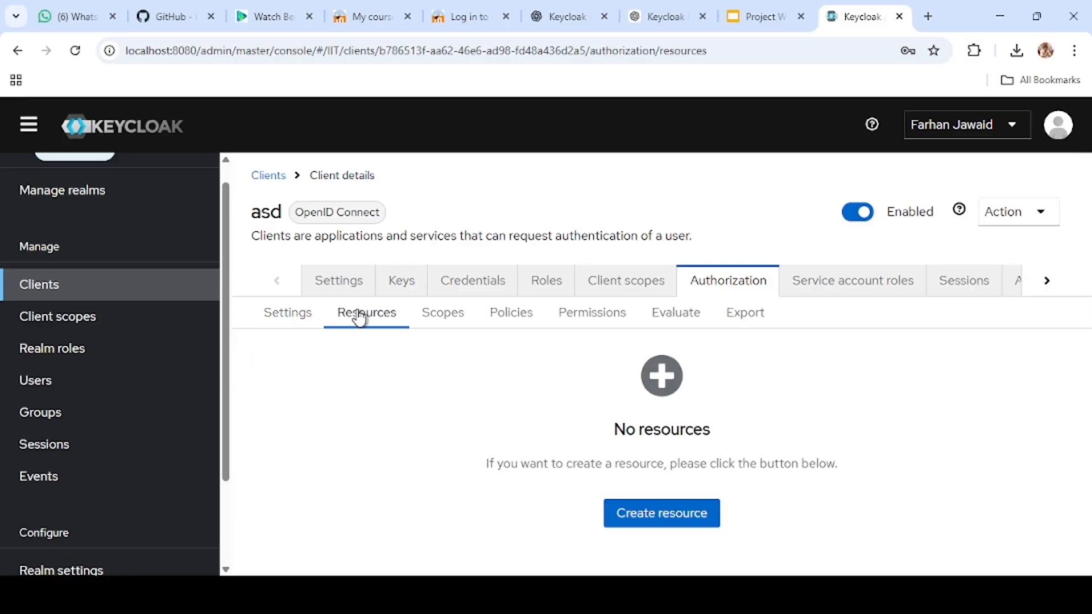
left_click(646, 519)
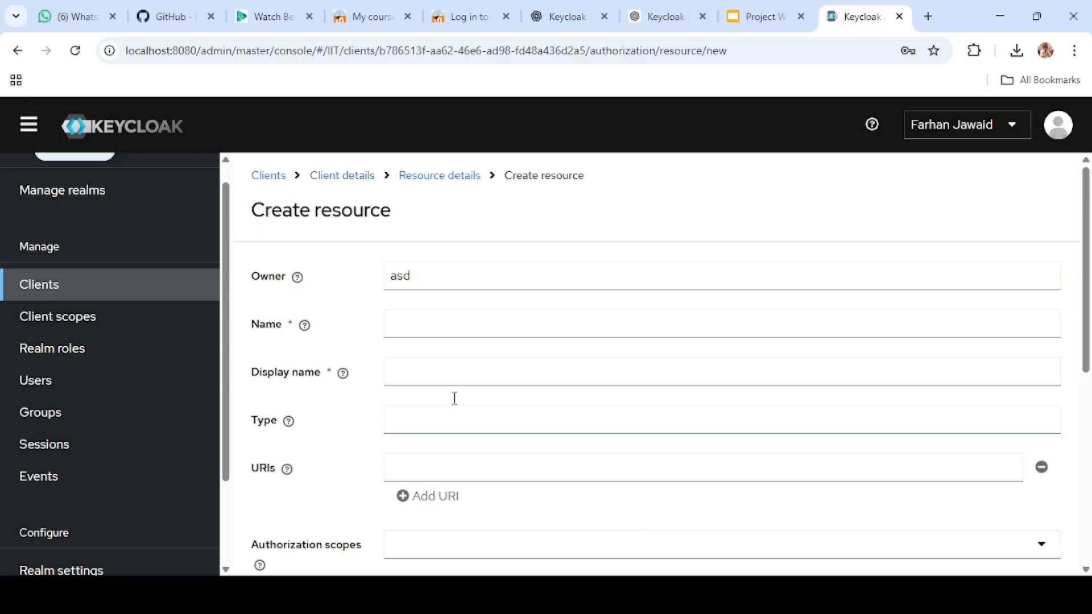
left_click(444, 277)
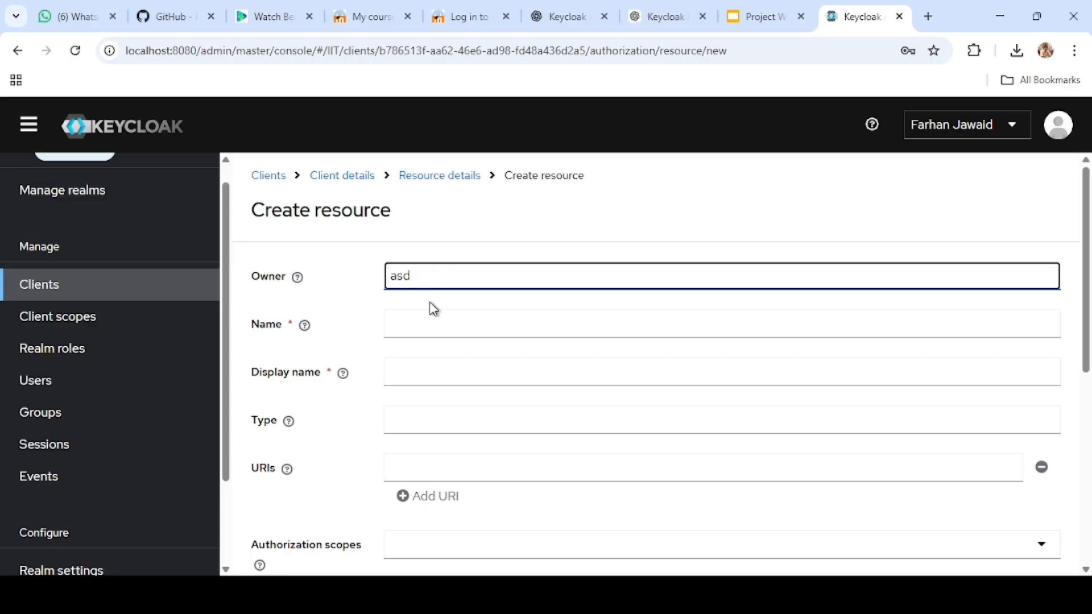
left_click(416, 327)
type("View")
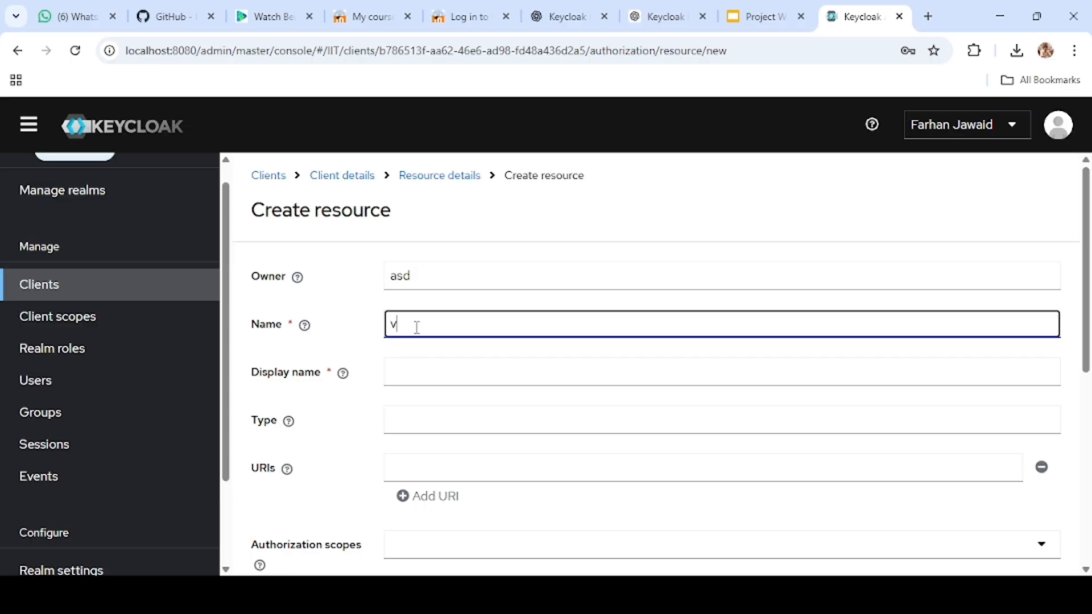
left_click(441, 353)
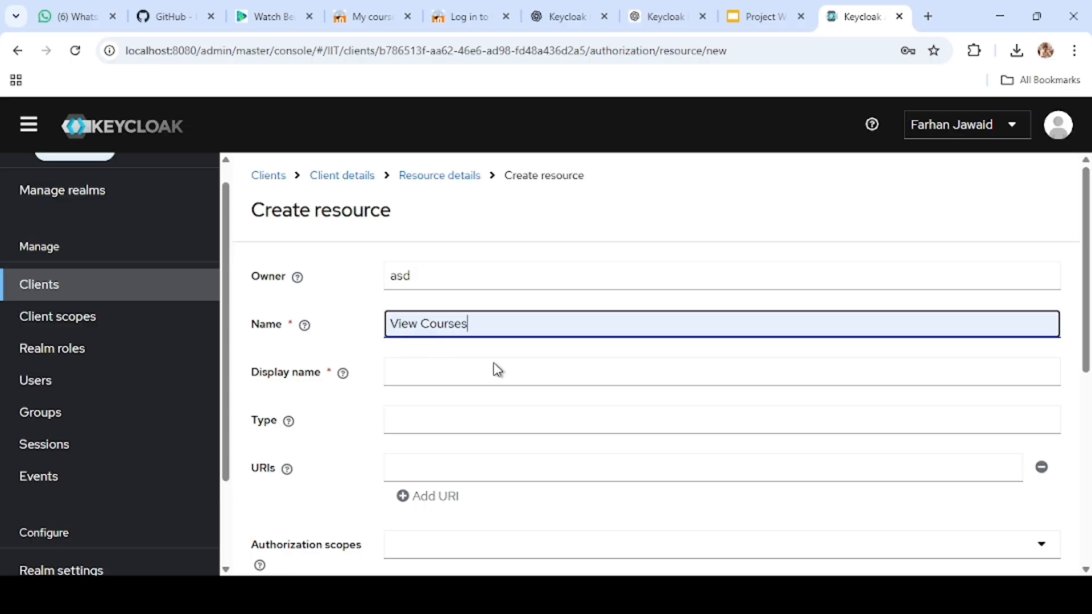
Step: Set the resource's display name to View Courses and save the resource
left_click(437, 379)
left_click(489, 413)
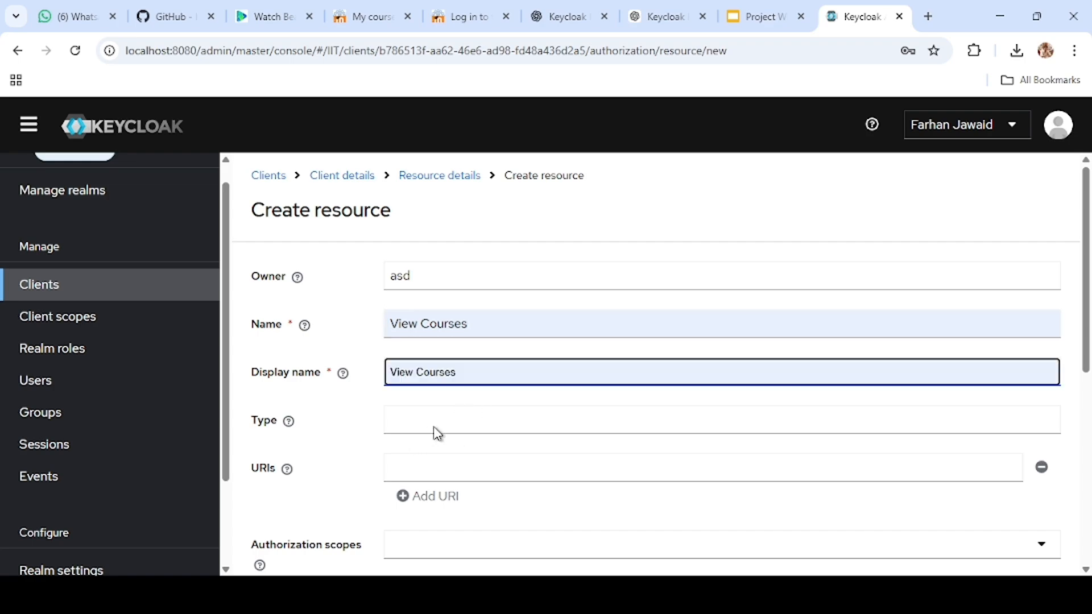
scroll(506, 410, "down", 3)
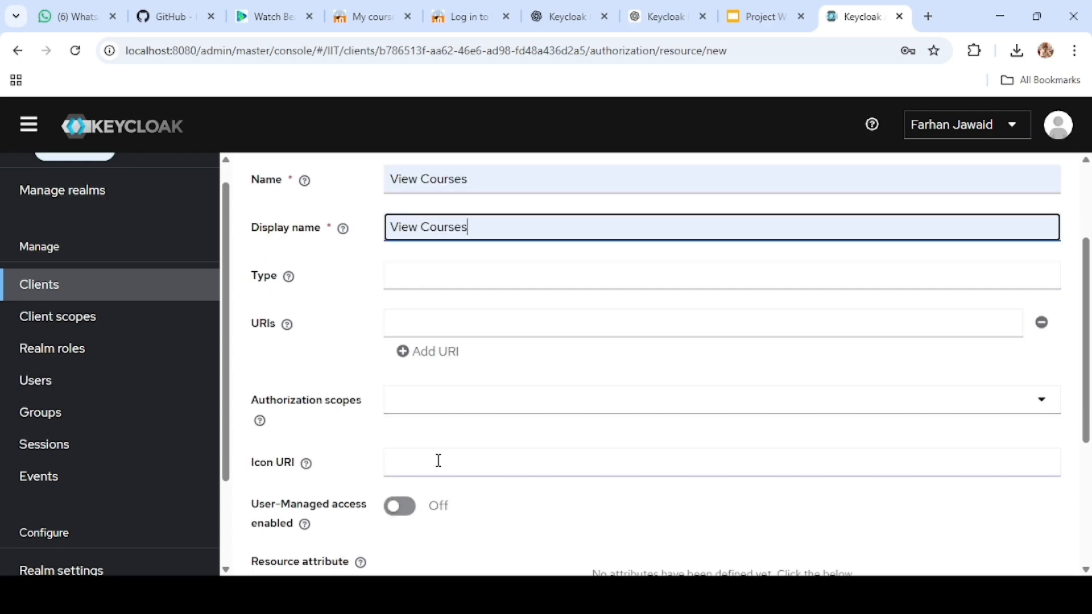
scroll(439, 458, "down", 3)
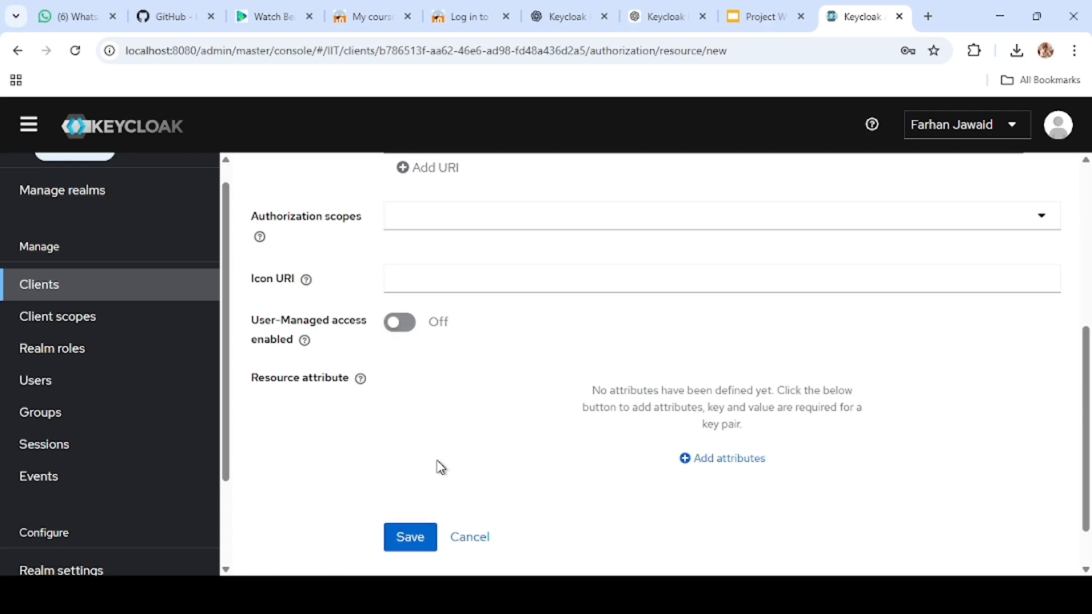
left_click(421, 550)
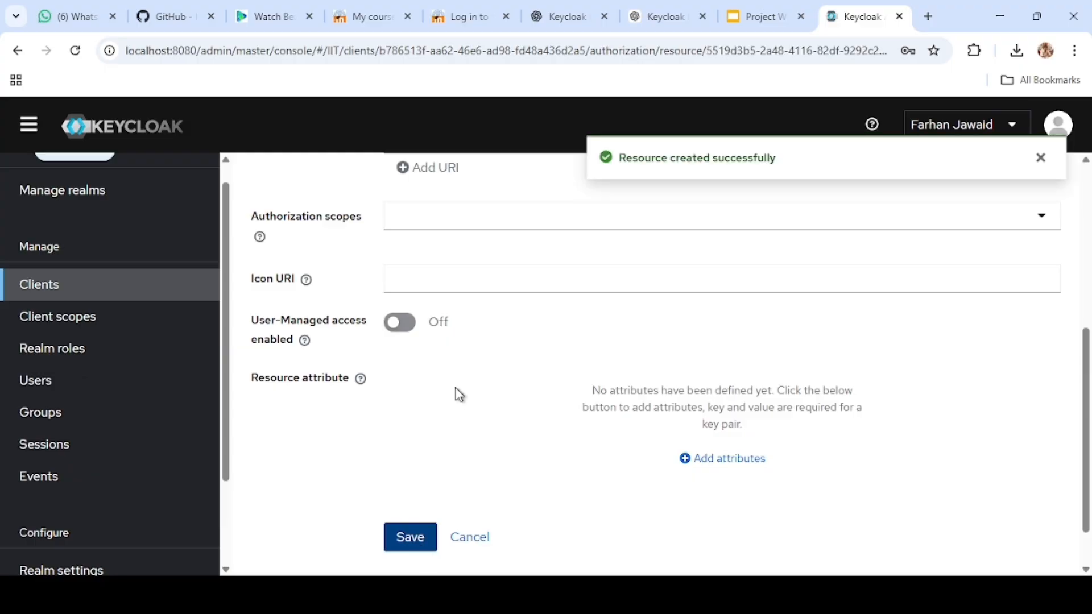
Step: Start a new role-type authorization policy for the client asd and name it TAA
scroll(477, 367, "up", 6)
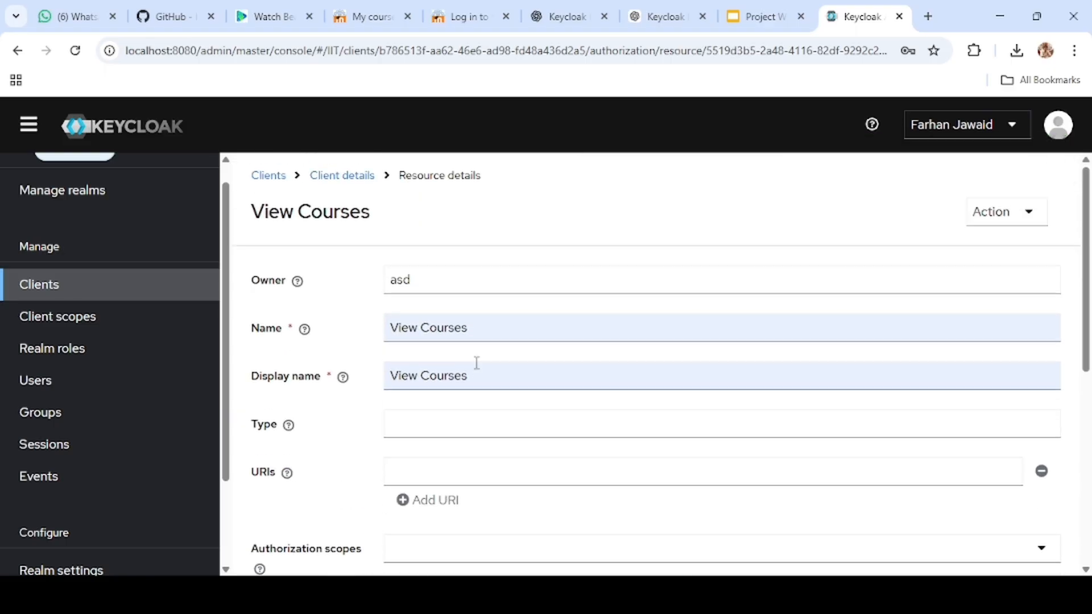
left_click(342, 177)
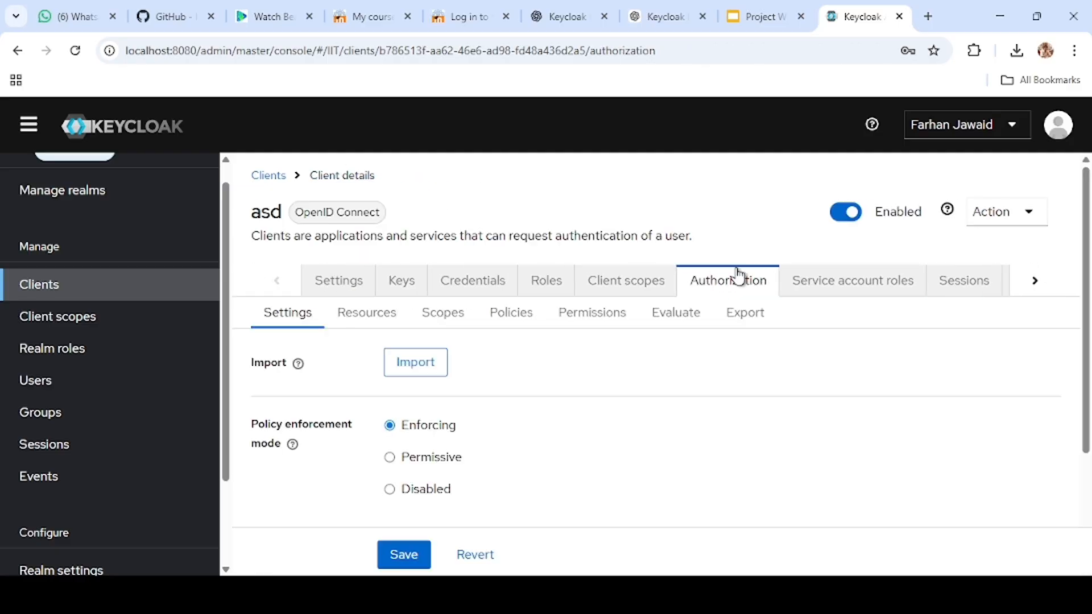
left_click(343, 321)
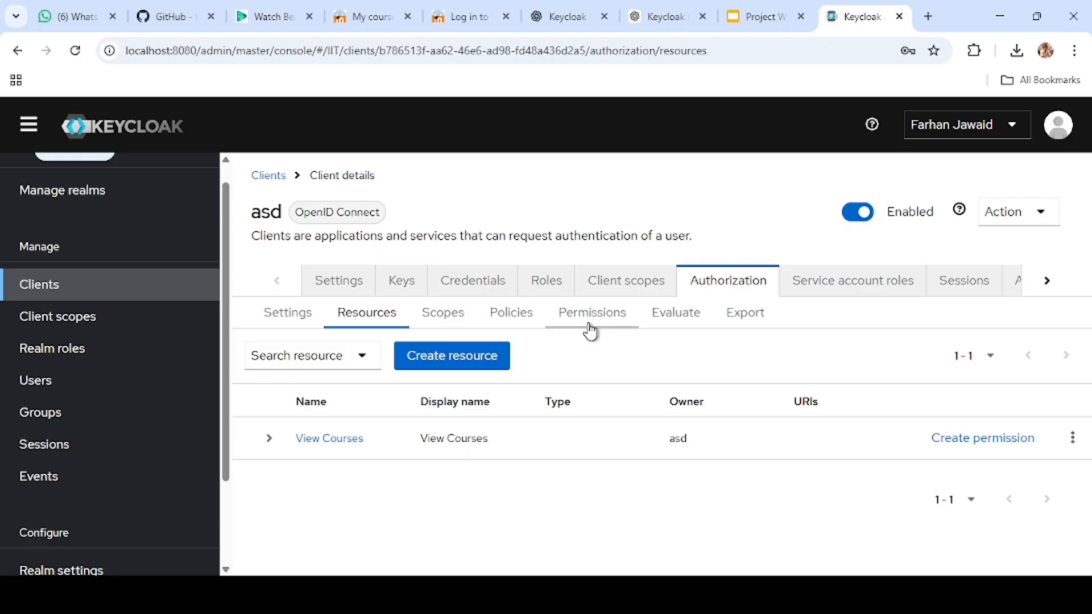
left_click(511, 312)
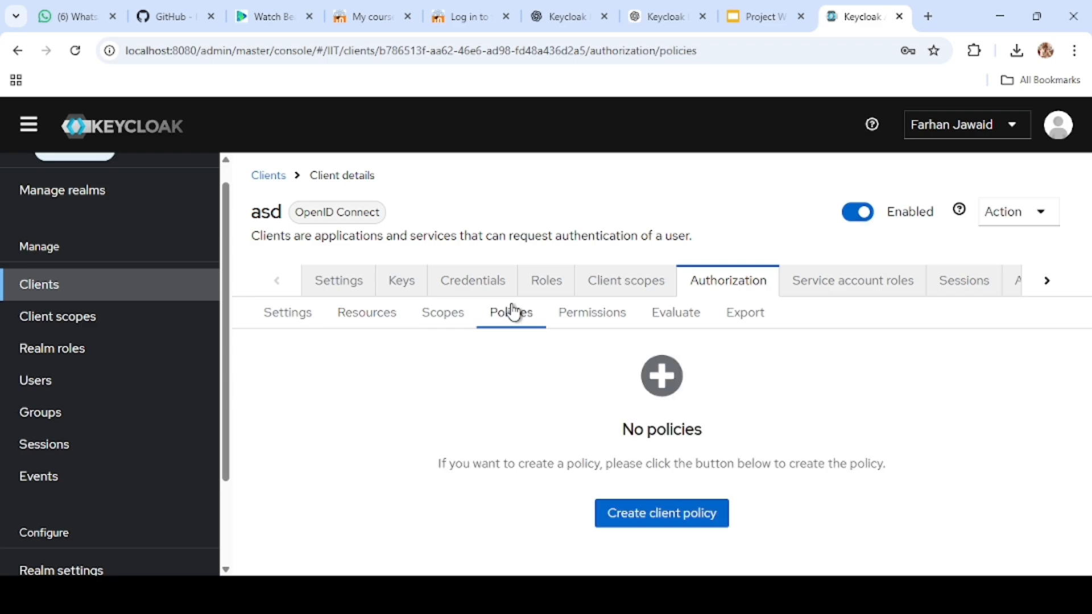
left_click(655, 515)
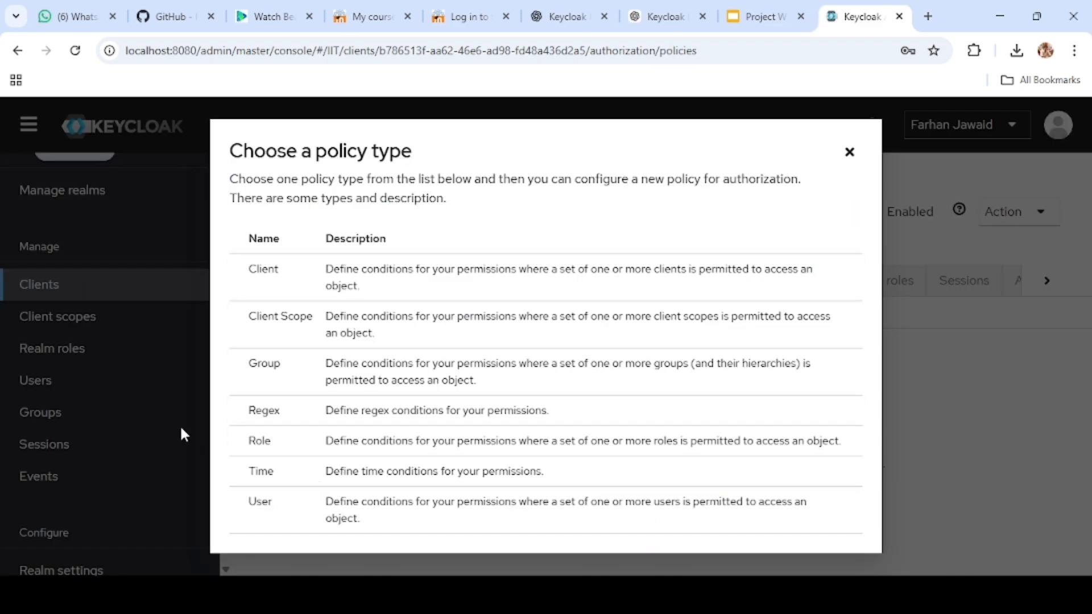
left_click(296, 447)
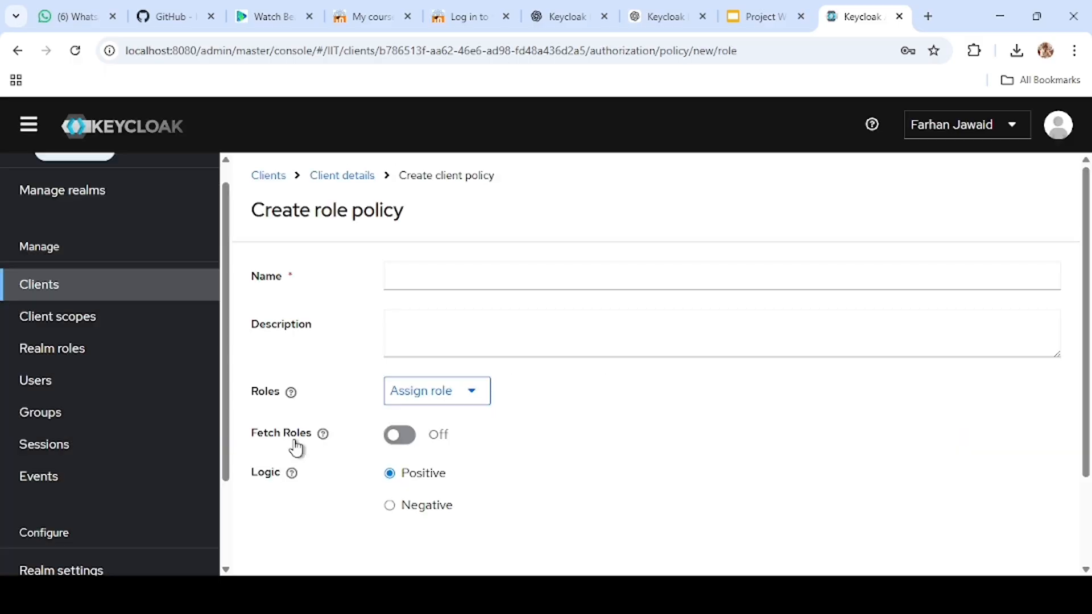
left_click(507, 277)
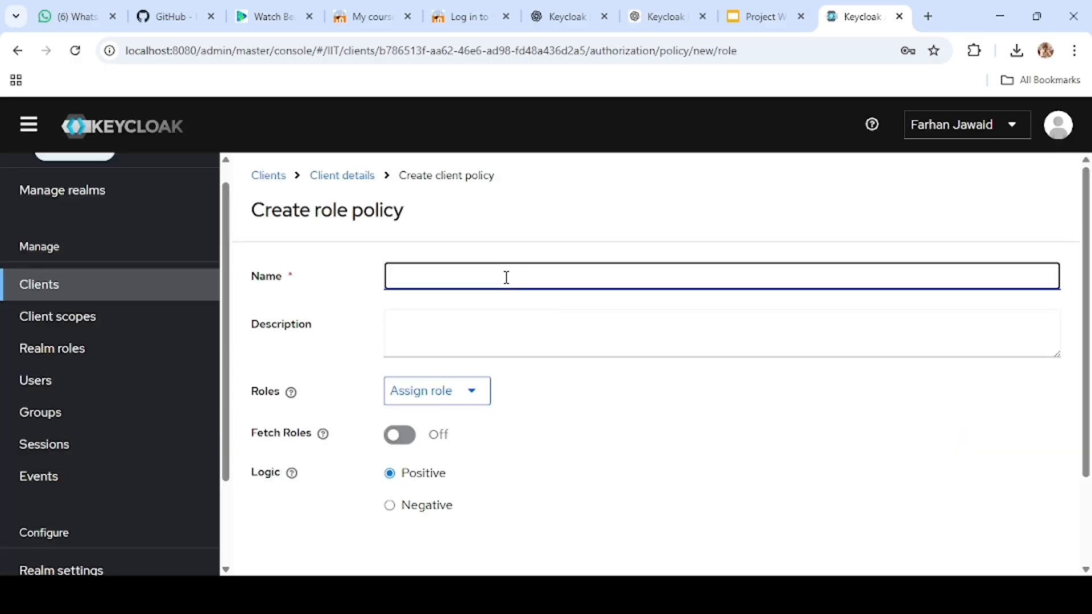
type("TAA")
Step: Assign the realm role taa to the policy and save it with positive logic
left_click(433, 405)
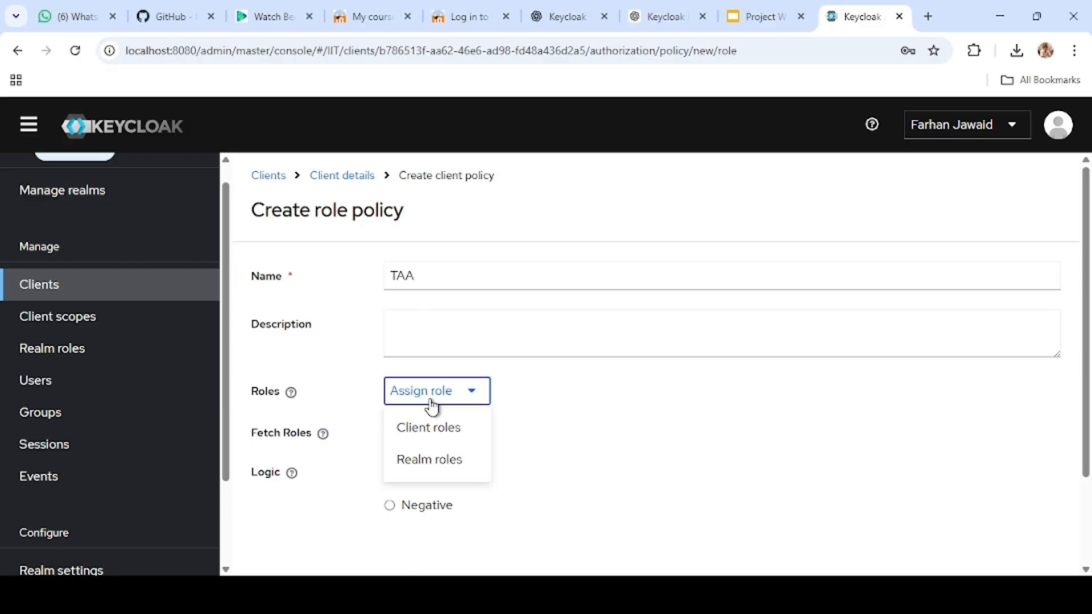
left_click(415, 461)
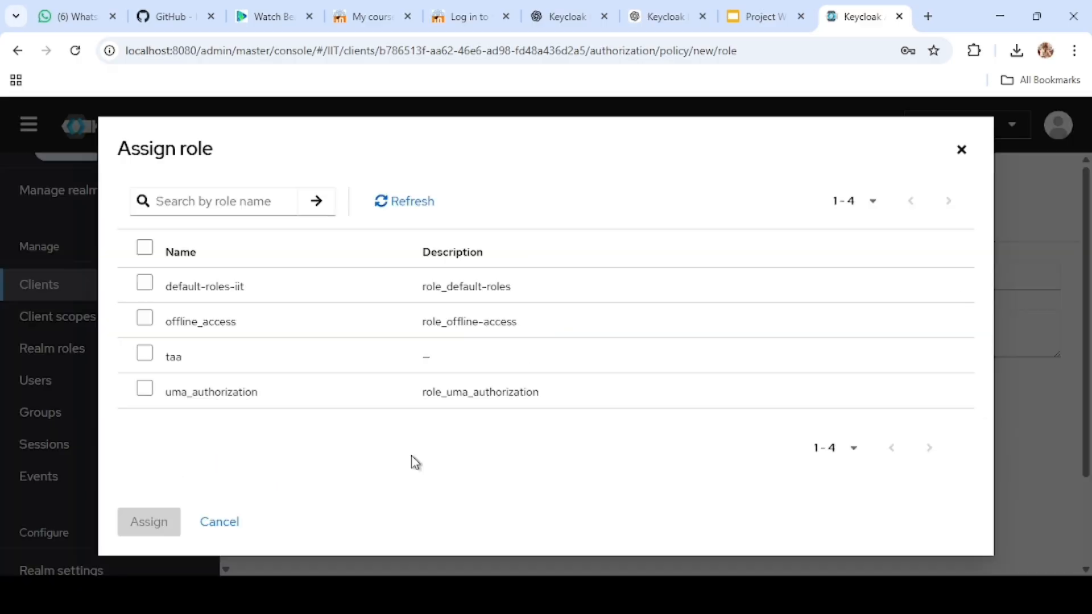
left_click(145, 355)
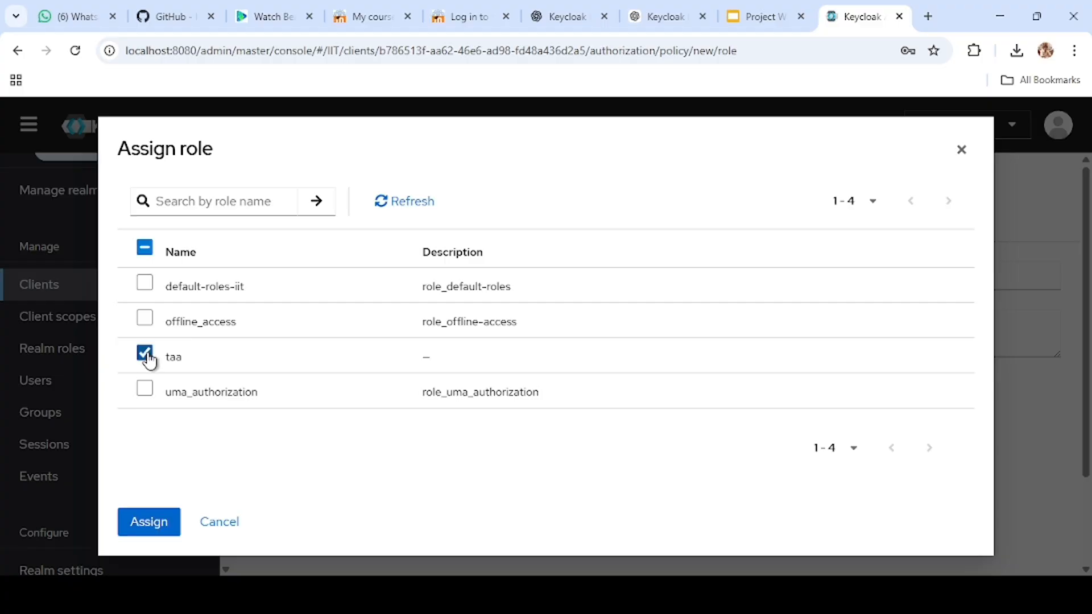
left_click(154, 522)
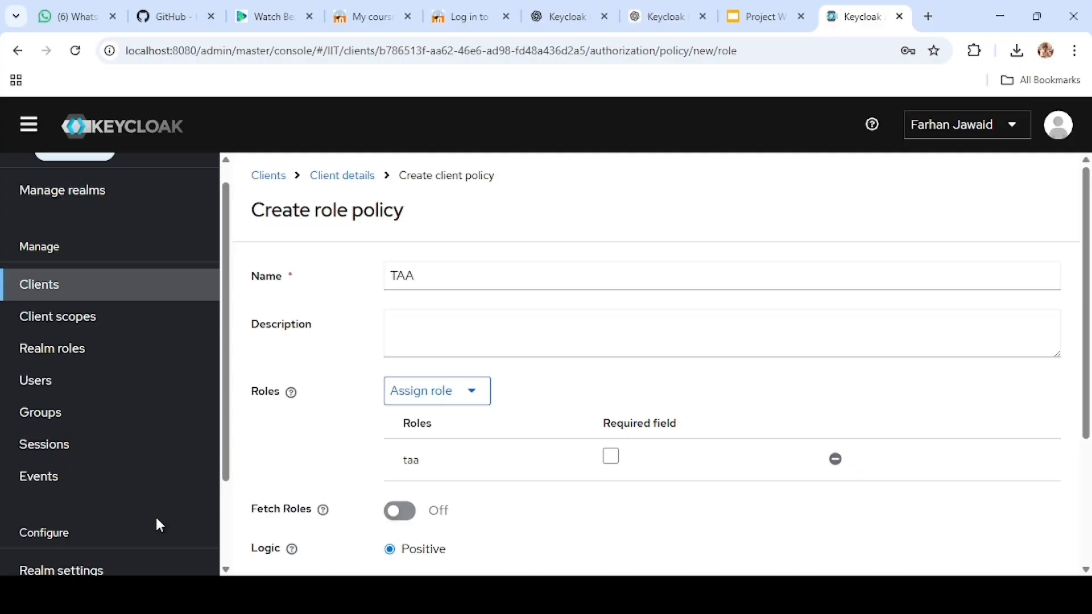
scroll(506, 442, "down", 3)
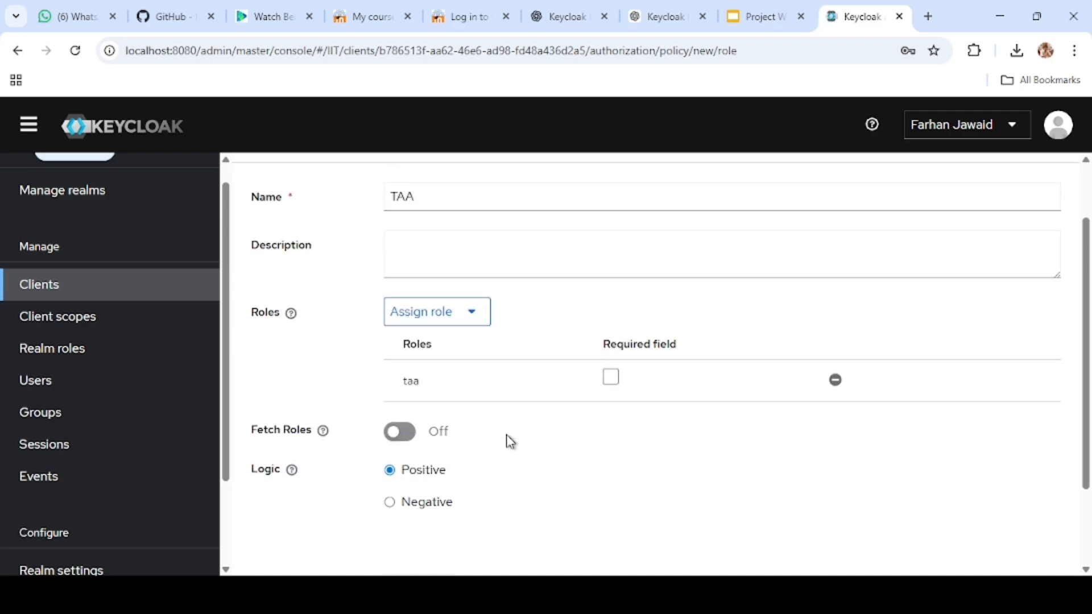
left_click(410, 483)
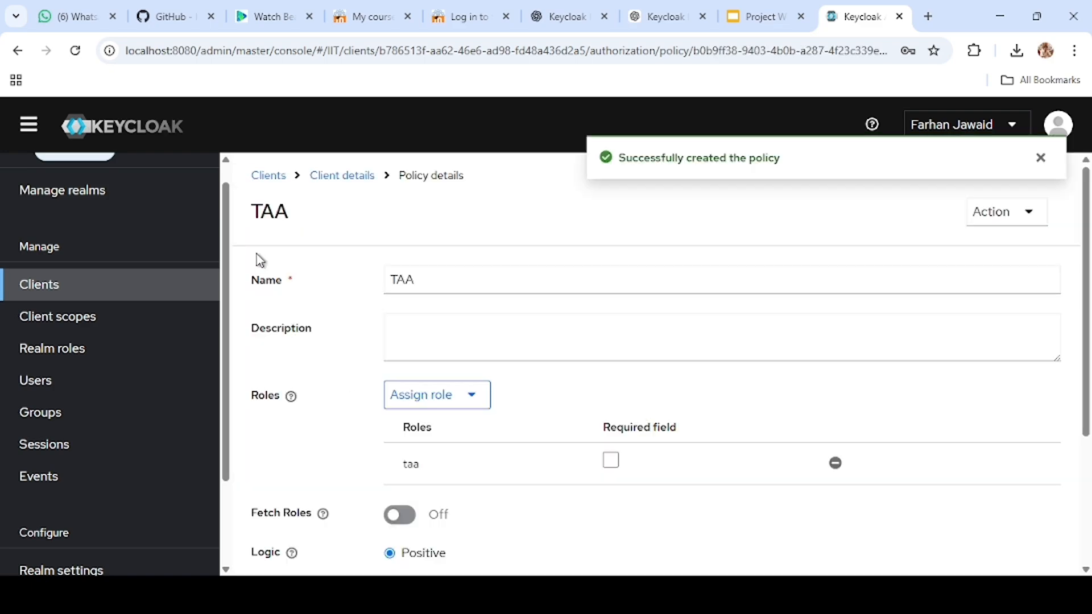
Step: Start a new resource-based permission for the client asd and name it fddfdf
left_click(353, 181)
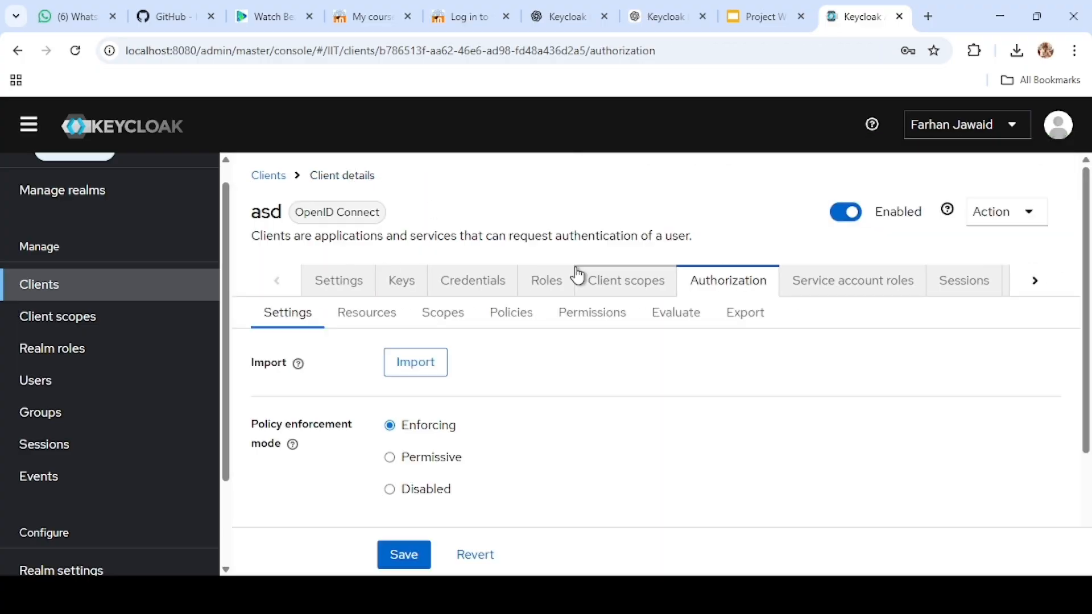
left_click(600, 316)
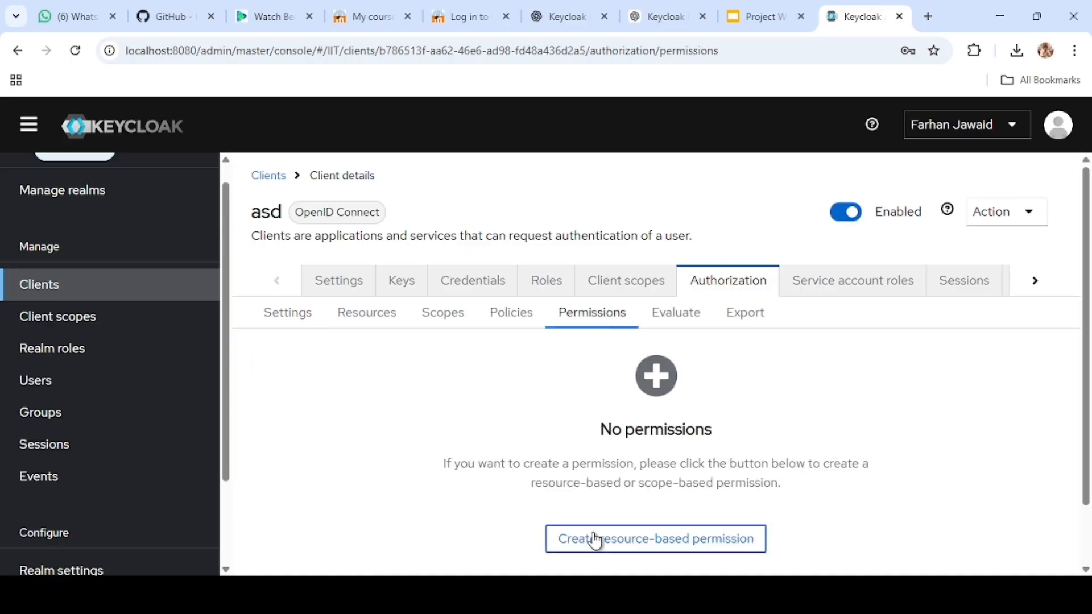
left_click(594, 541)
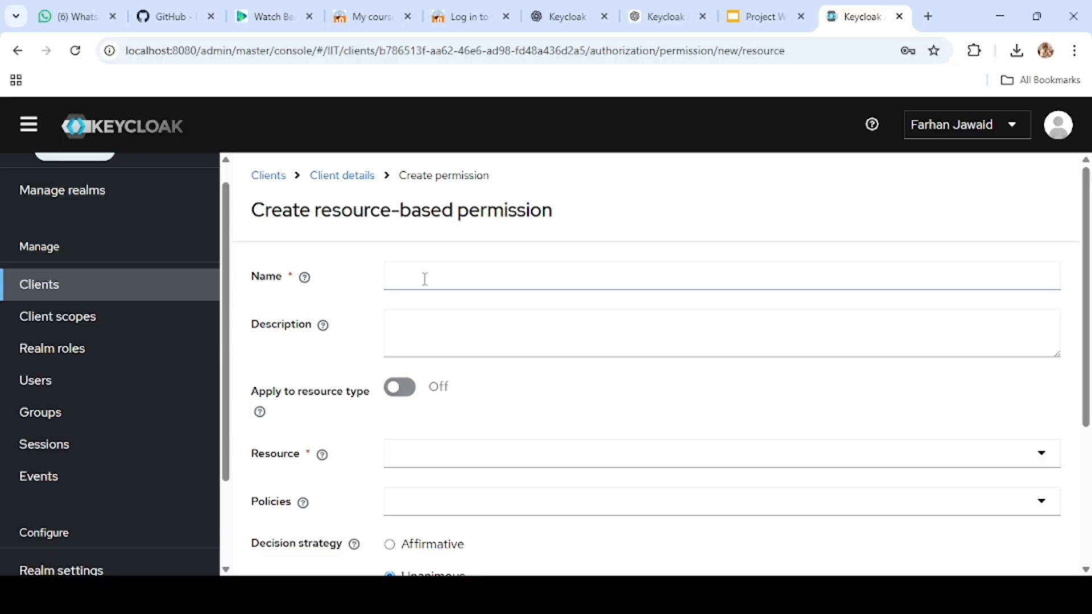
scroll(427, 360, "down", 3)
scroll(427, 362, "up", 3)
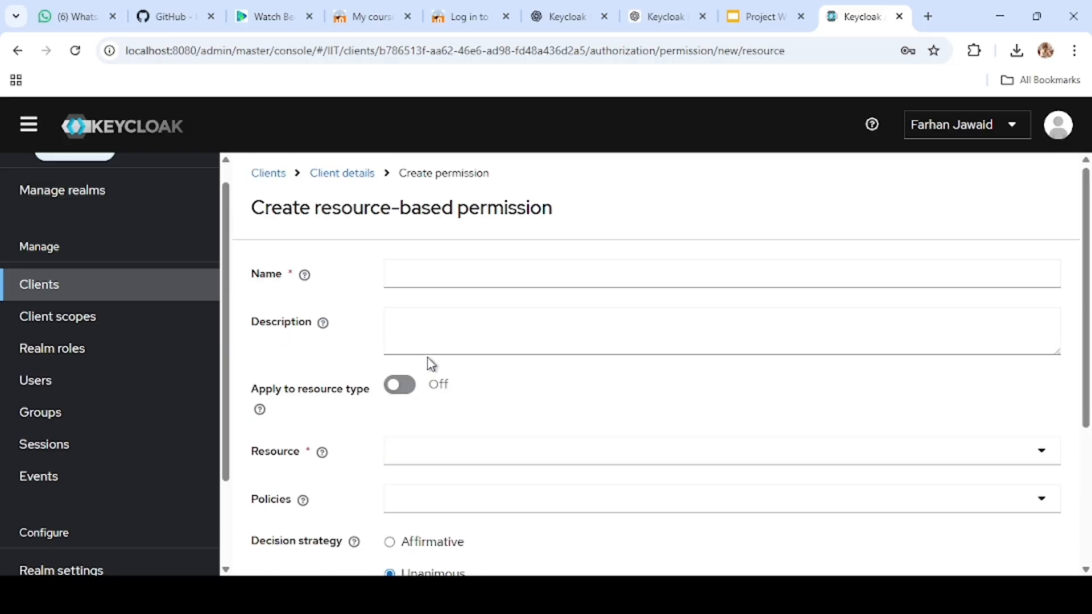
left_click(435, 279)
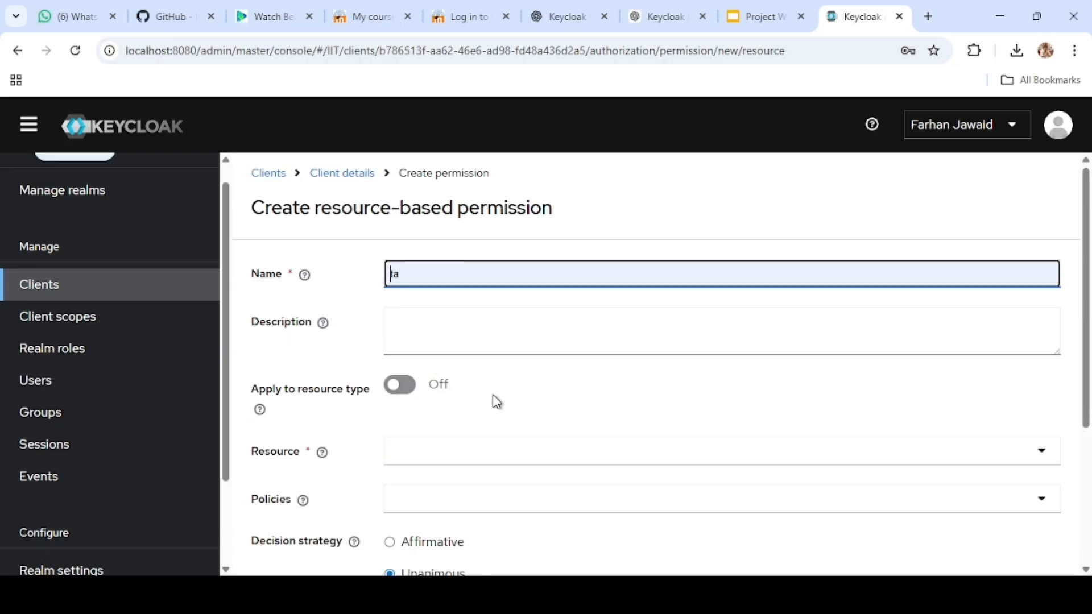
type("fddfdf")
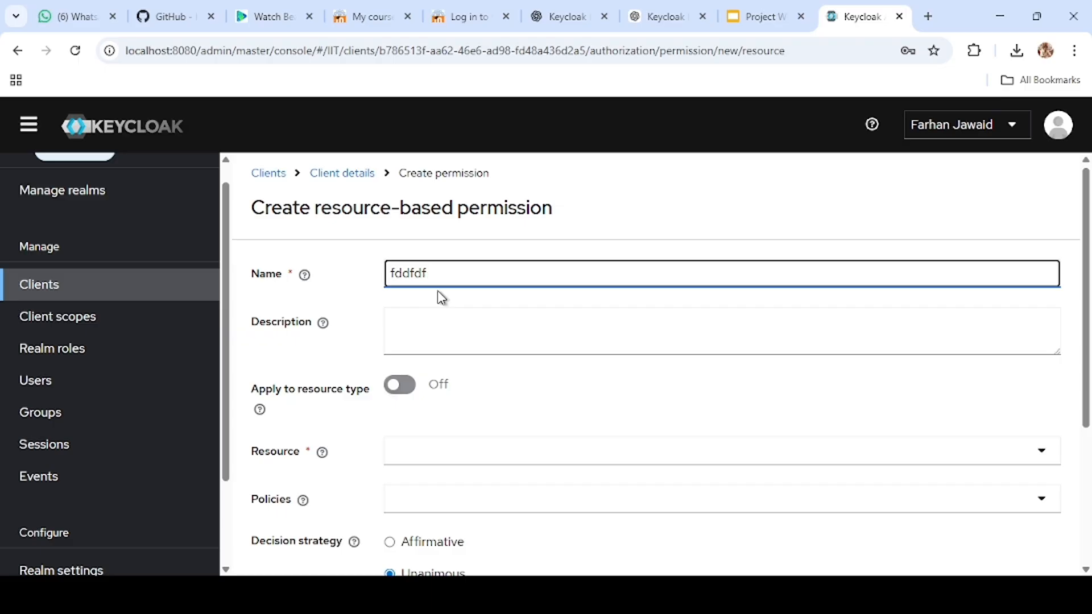
Step: Apply the permission to the View Courses resource, keep the Unanimous decision strategy, and save it
scroll(418, 464, "down", 3)
left_click(417, 476)
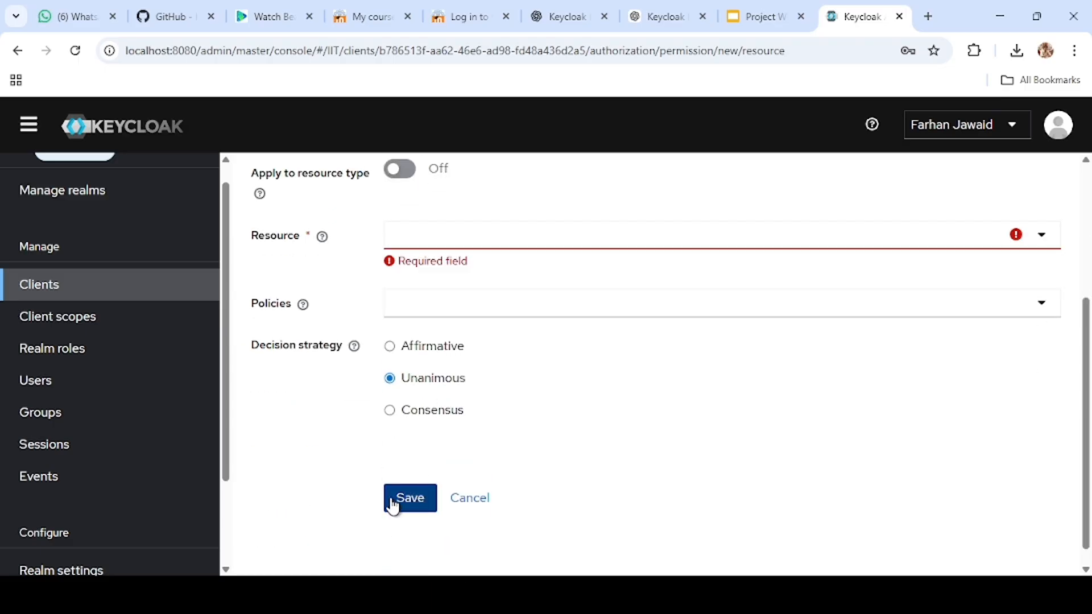
left_click(478, 224)
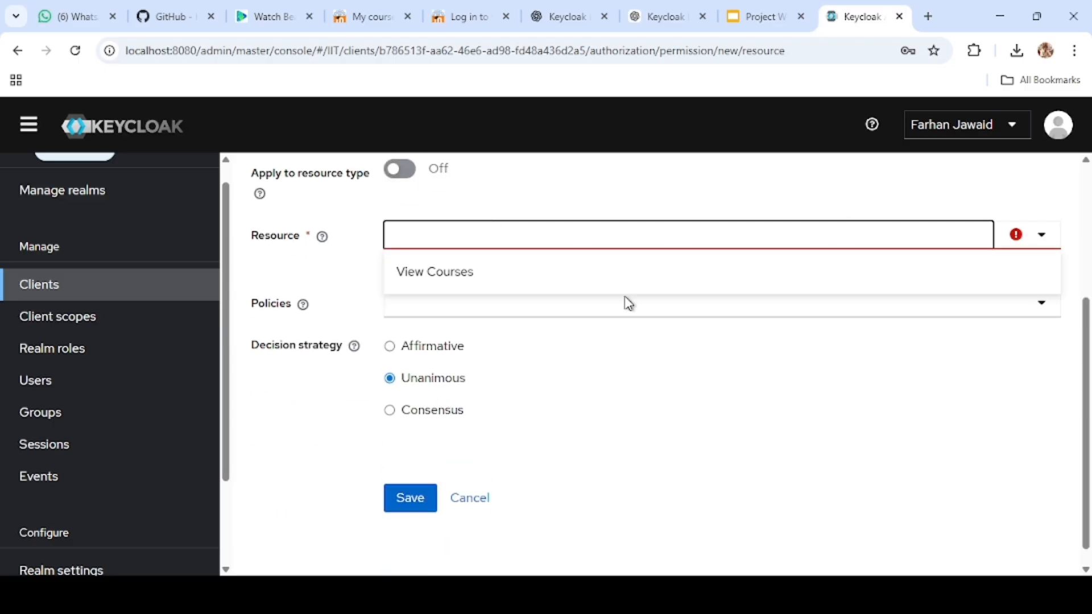
left_click(405, 272)
left_click(419, 483)
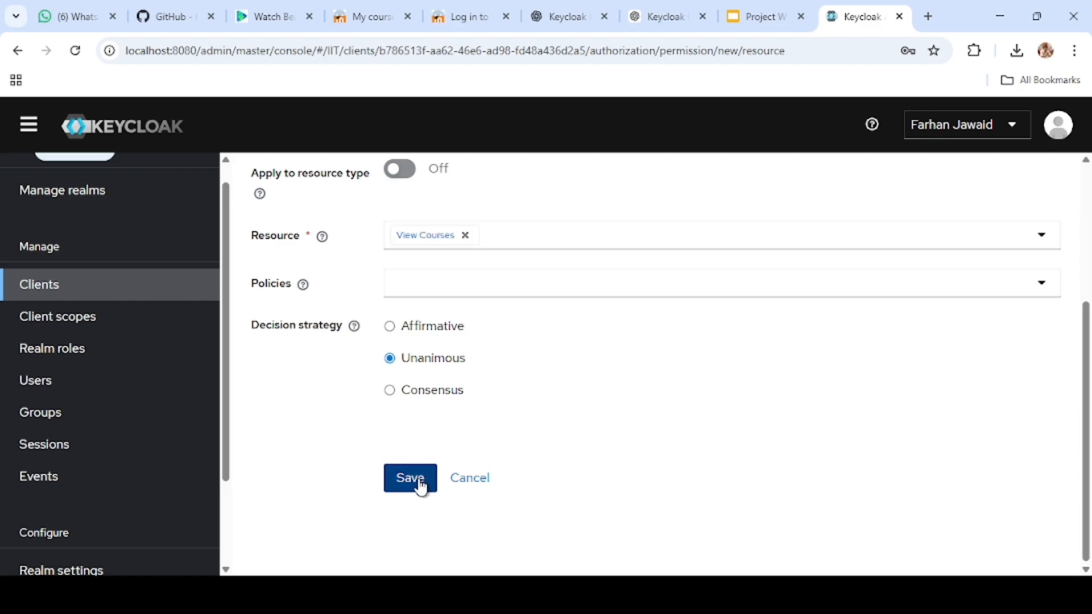
Step: Look over the settings and keys of the client asd and the details and role mapping of the user test-ser
left_click(67, 211)
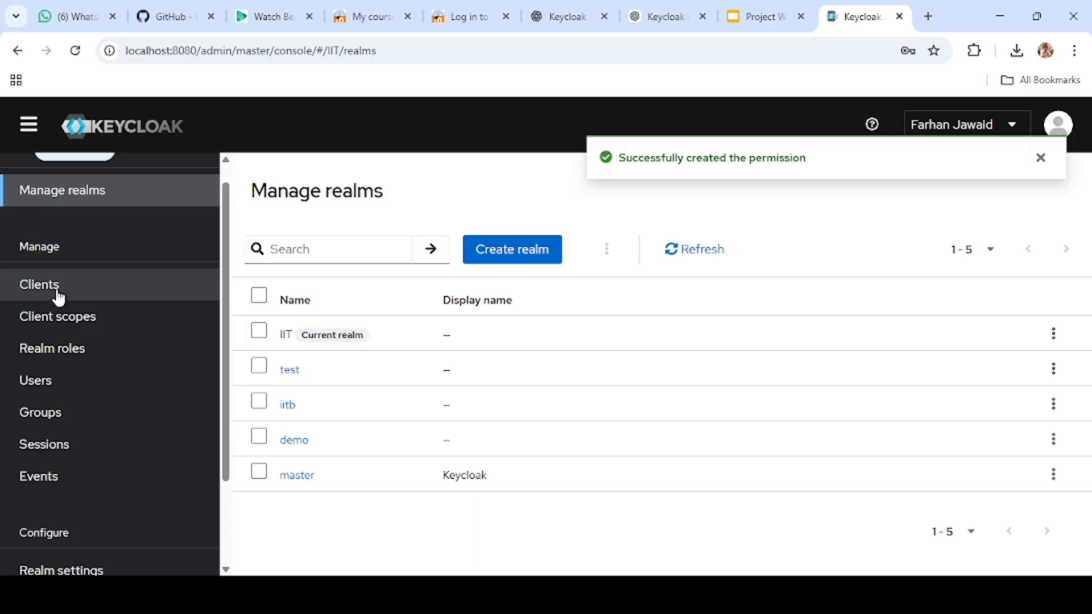
left_click(160, 299)
scroll(319, 392, "down", 2)
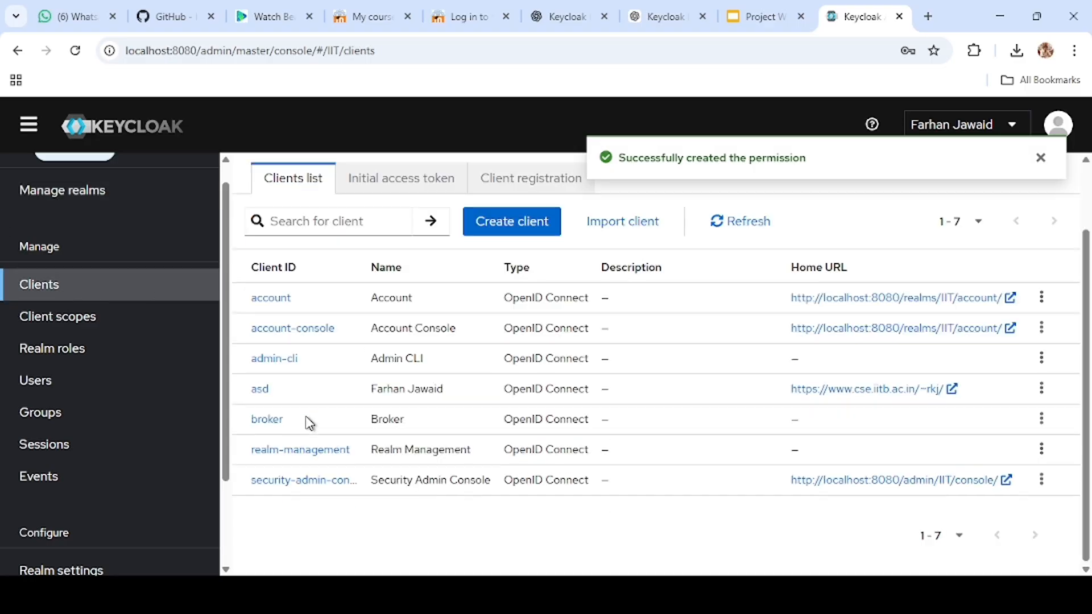
left_click(257, 392)
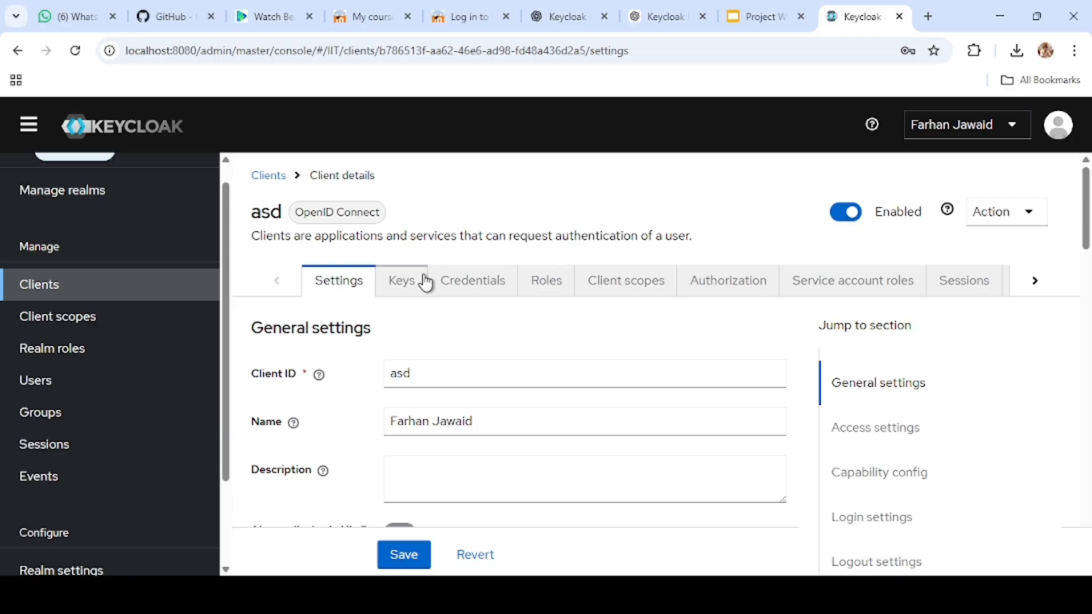
left_click(408, 282)
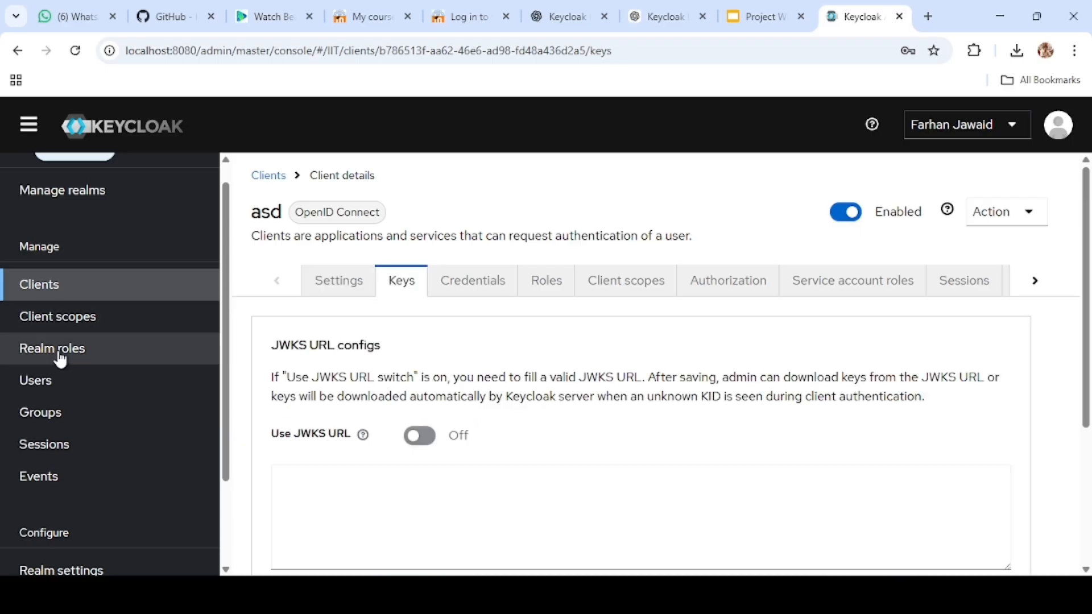
left_click(50, 382)
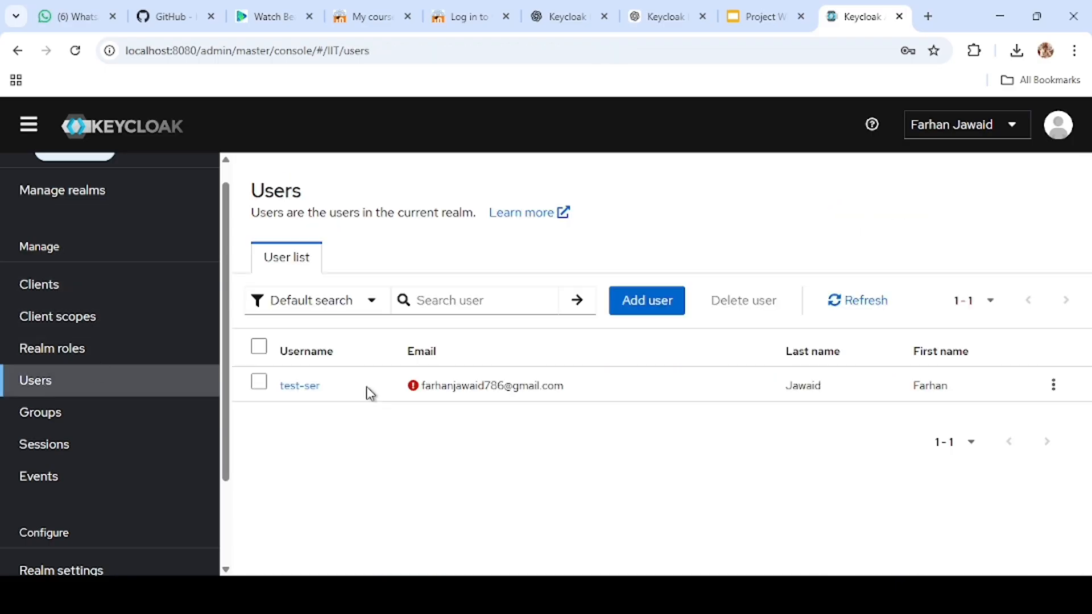
left_click(292, 389)
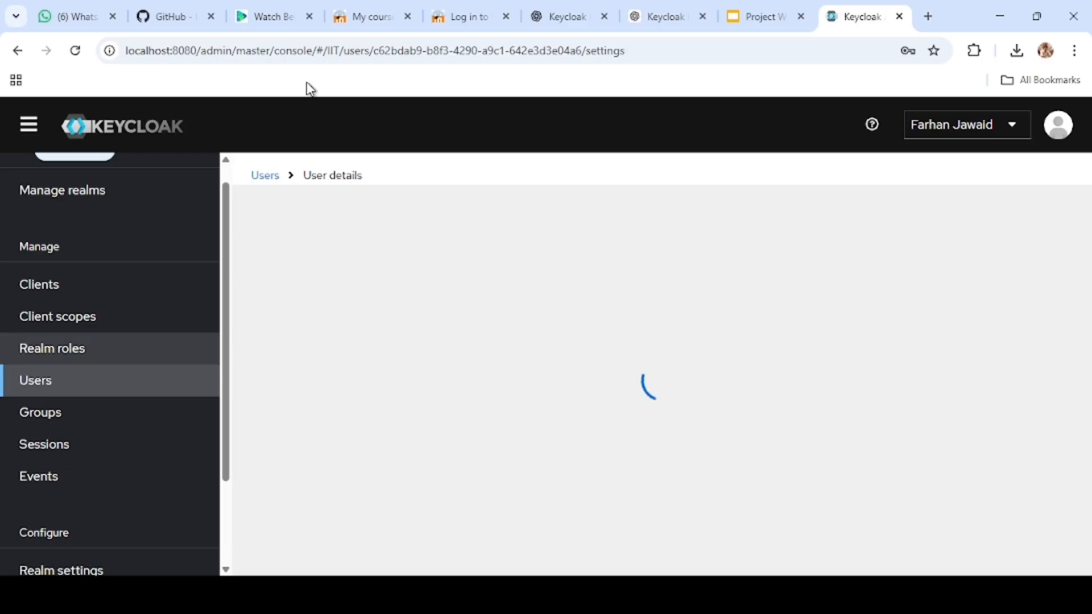
scroll(401, 392, "down", 1)
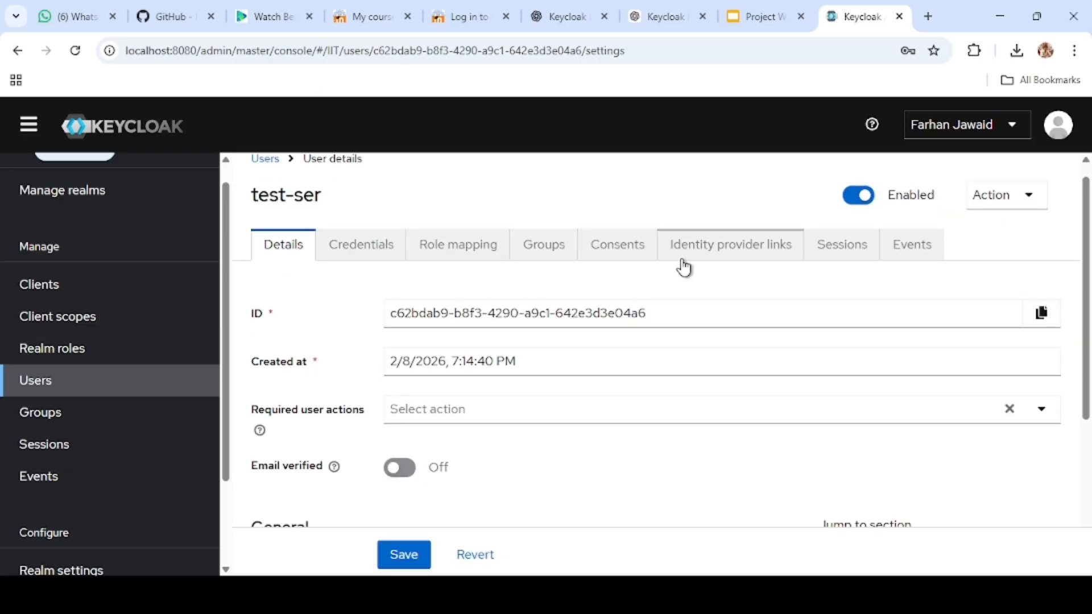
left_click(489, 247)
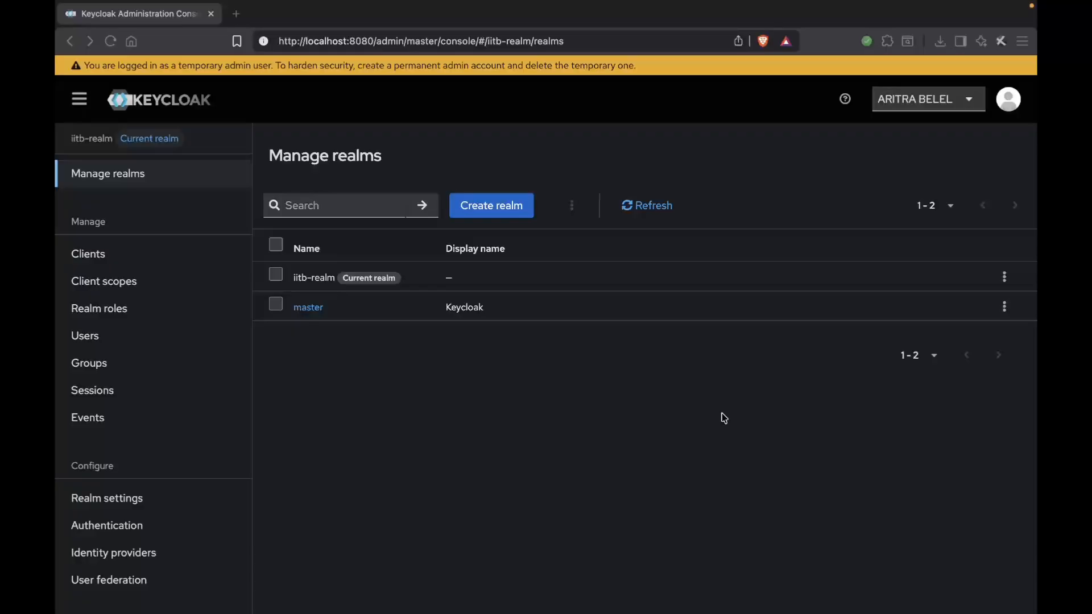
Step: Examine iitb-realm in the realm list and its realm roles admin, faculty, student and ta
left_click(296, 279)
left_click_drag(298, 280, 337, 279)
left_click(332, 280)
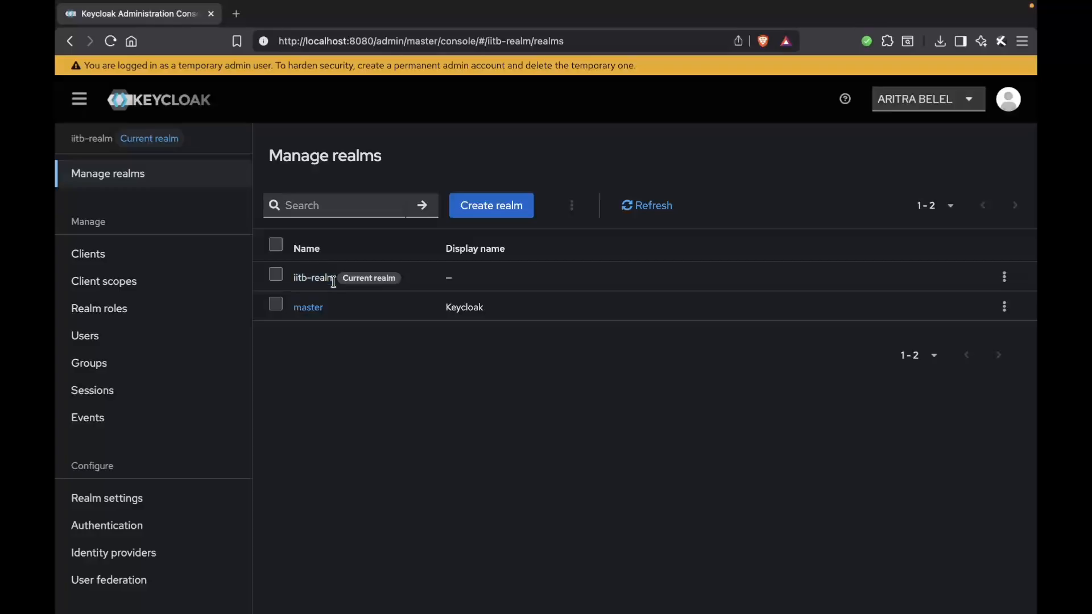
left_click(160, 319)
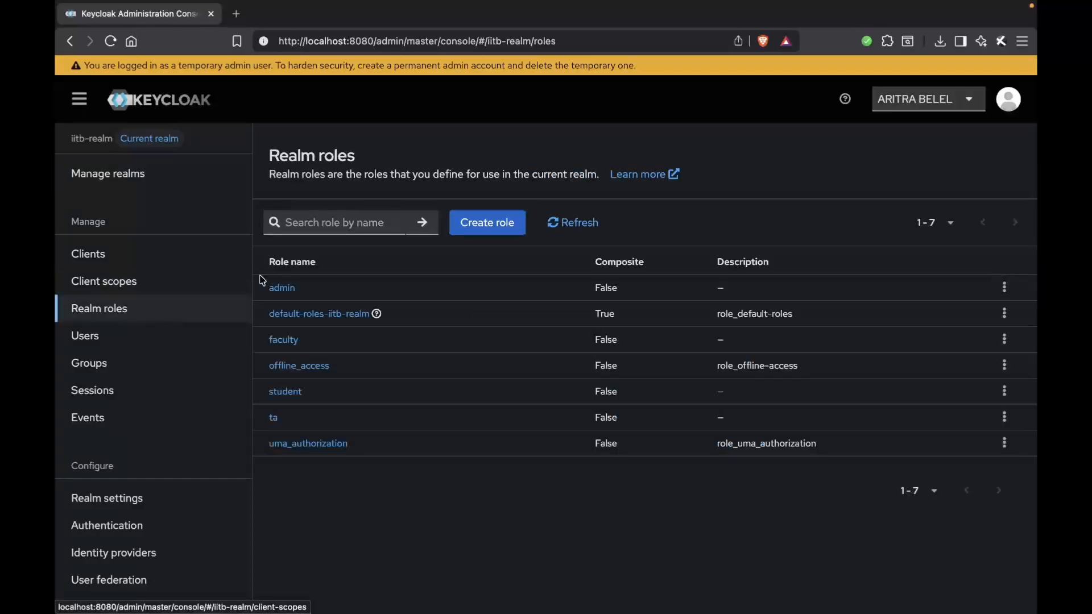
left_click_drag(268, 291, 321, 291)
left_click(320, 286)
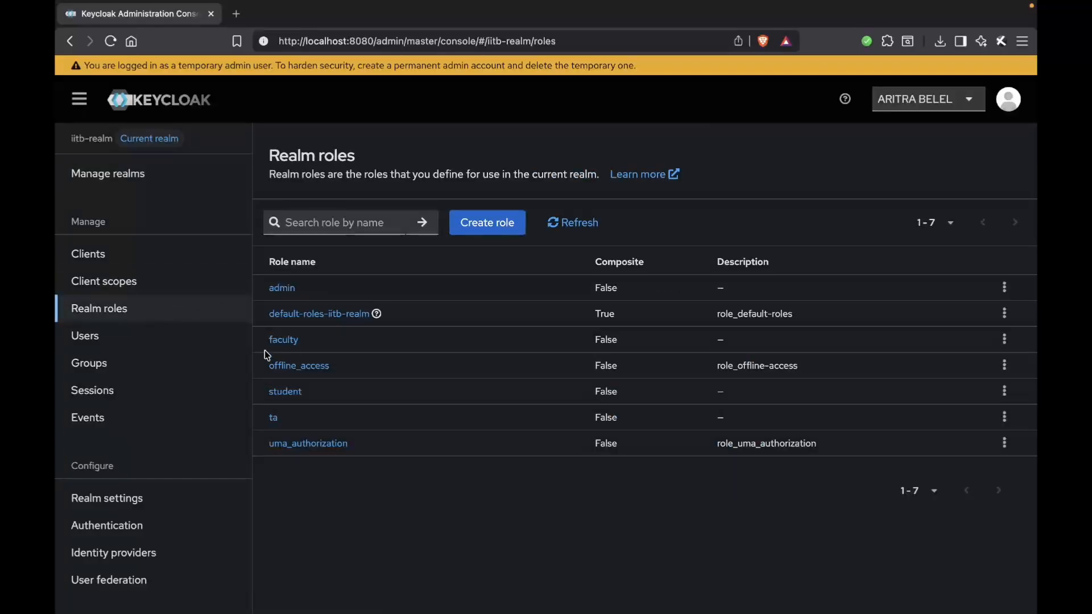
left_click_drag(263, 336, 317, 336)
left_click(317, 336)
left_click_drag(262, 399, 327, 399)
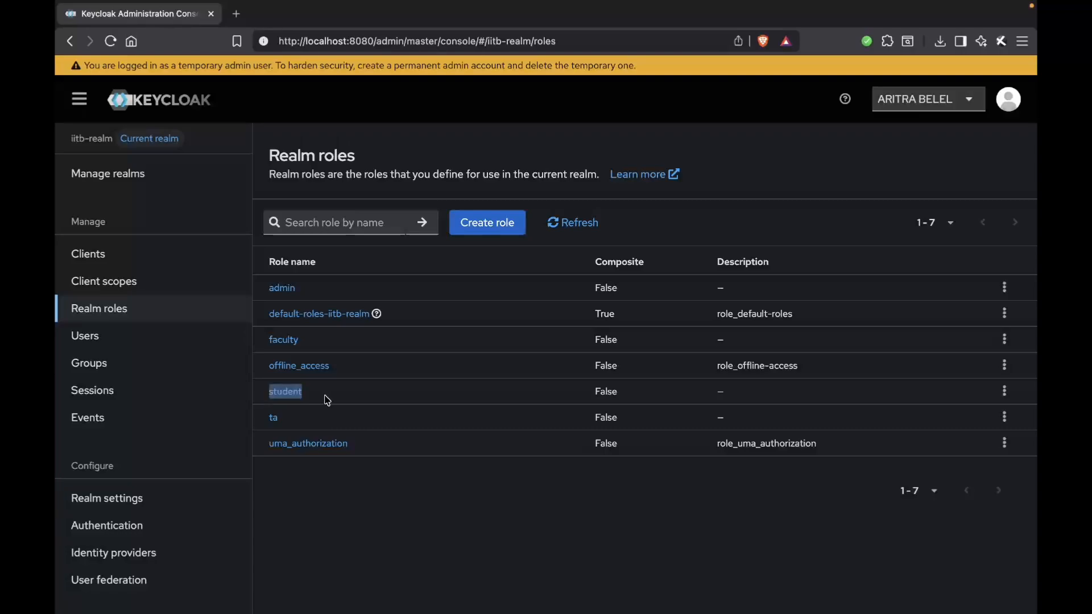
left_click(327, 399)
left_click_drag(263, 418, 293, 419)
Step: Check the role mappings of the first and second users in the iitb-realm user list
left_click(179, 337)
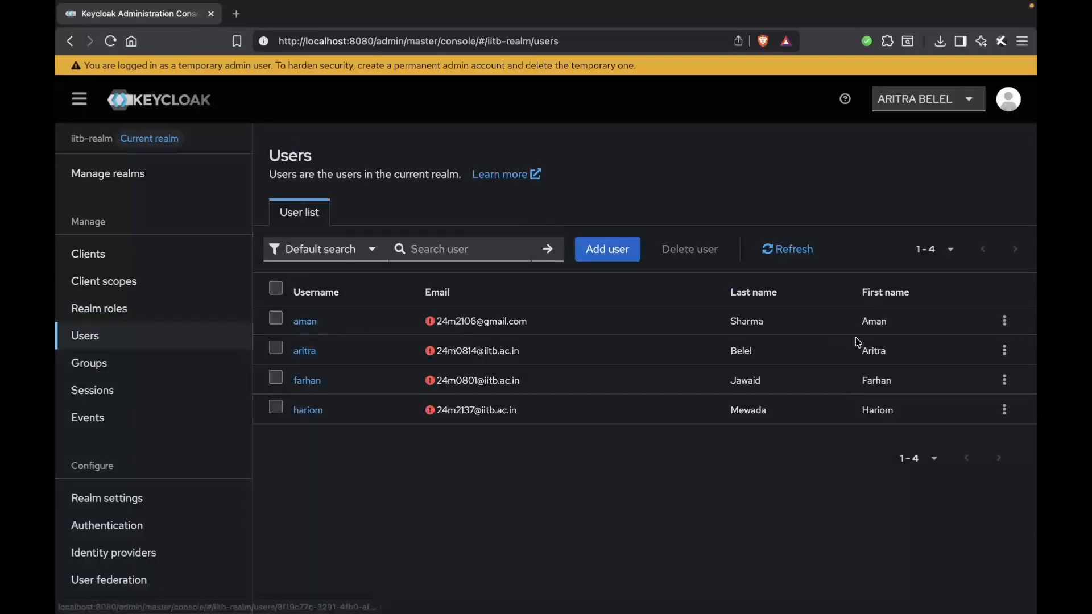
left_click_drag(932, 322, 747, 321)
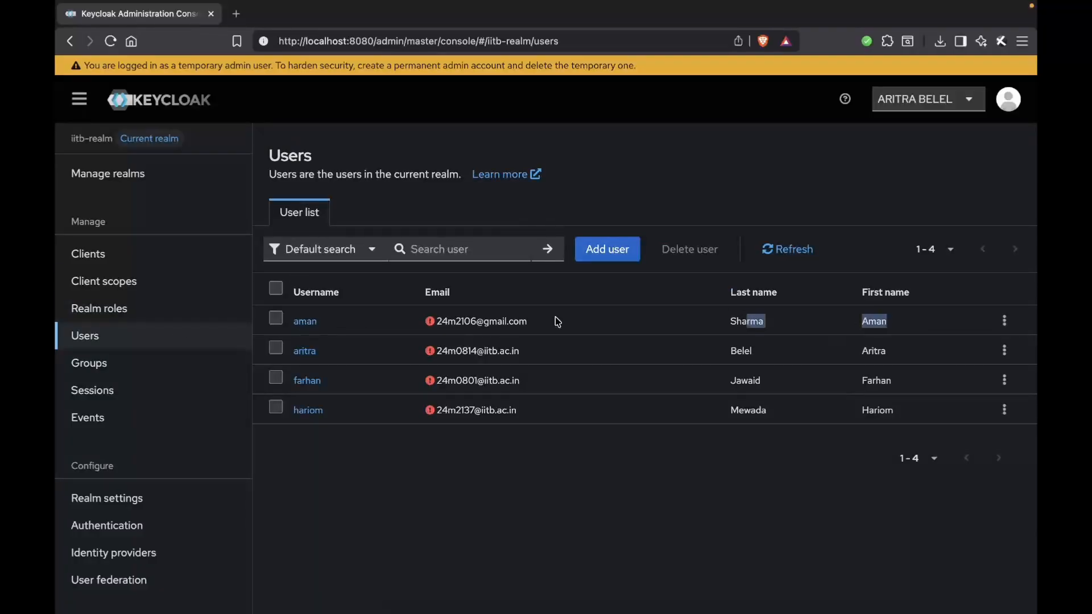
left_click(305, 321)
left_click(432, 220)
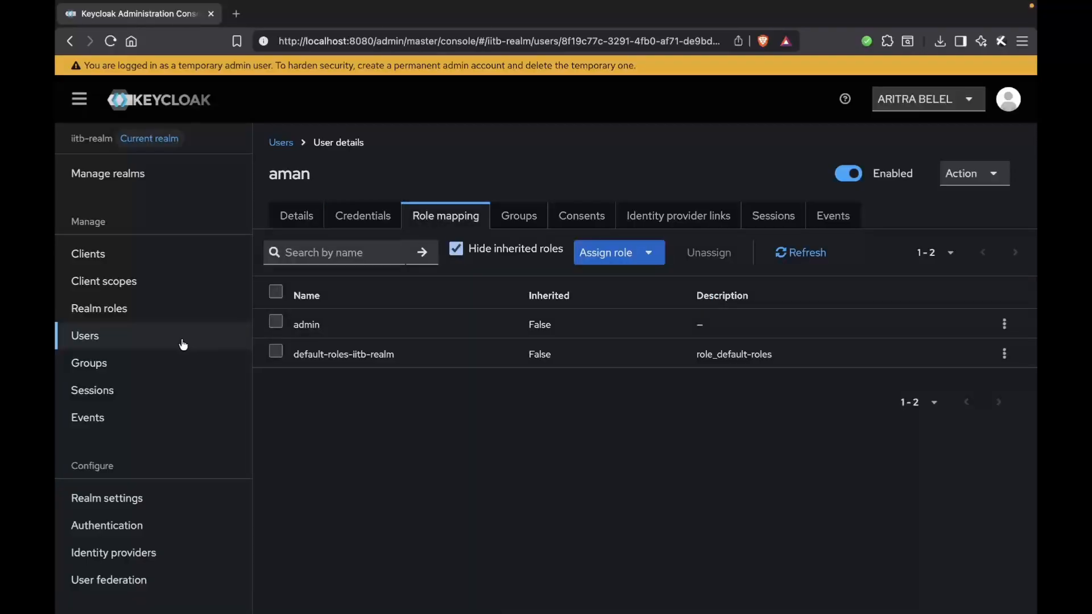
left_click(115, 339)
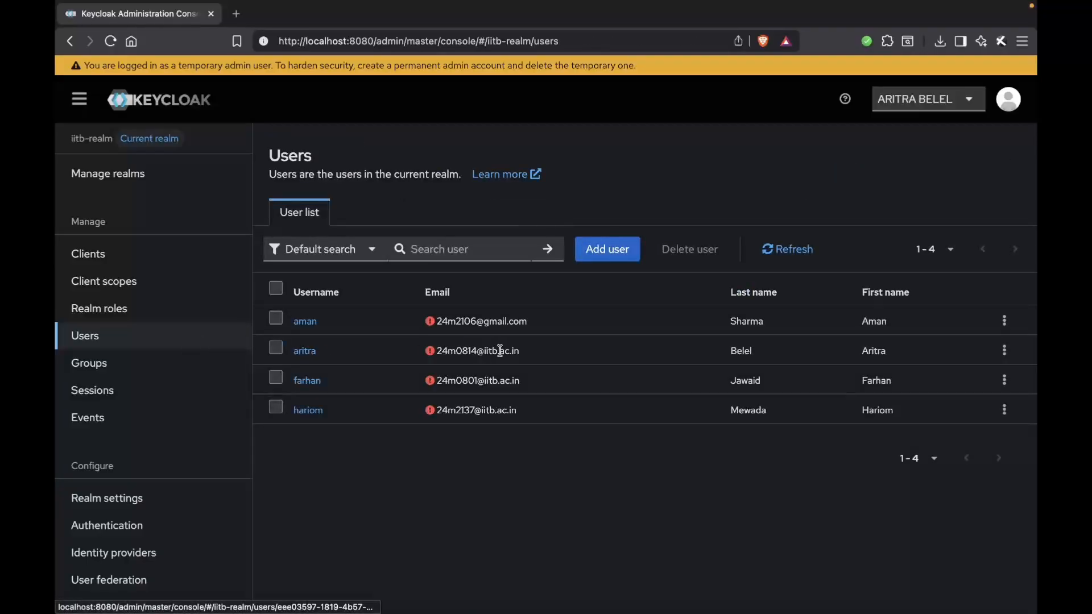
left_click_drag(932, 348, 693, 347)
left_click(387, 348)
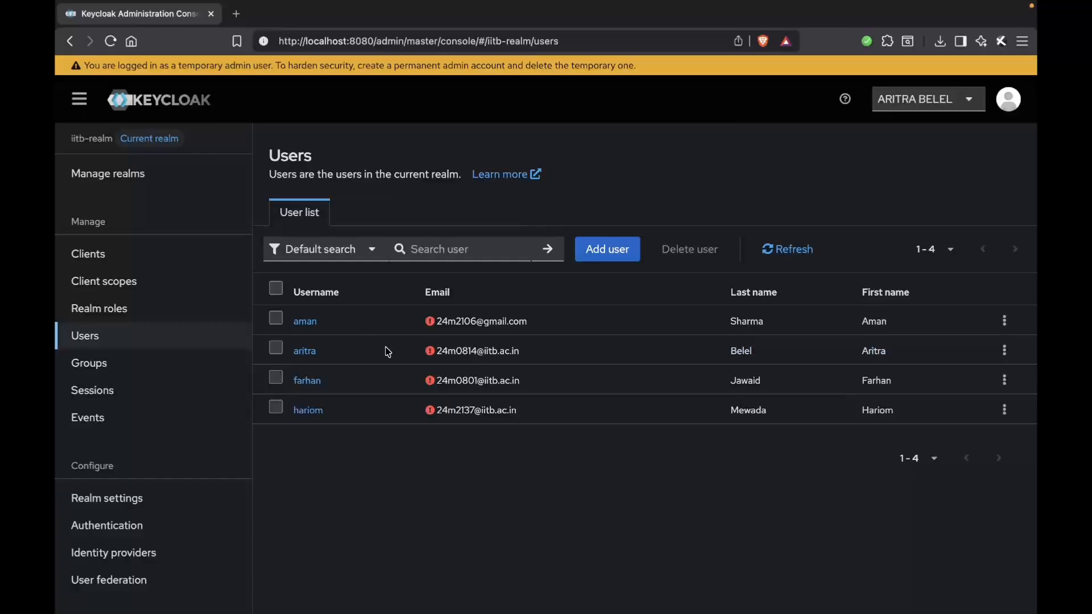
left_click(300, 352)
left_click(476, 216)
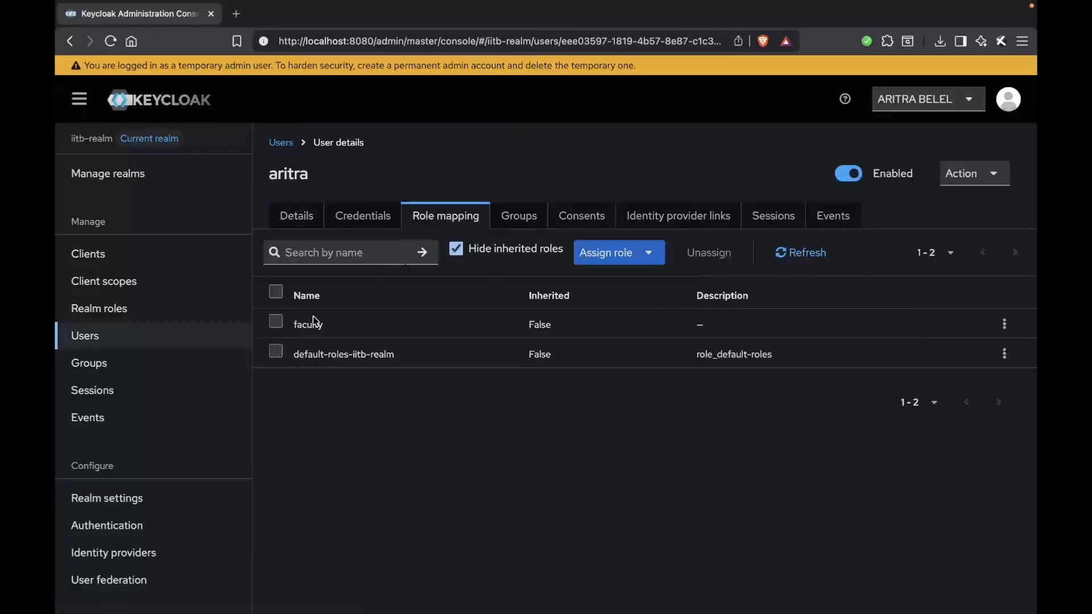
Step: Check the role mappings of the third and fourth users in the iitb-realm user list
left_click(145, 361)
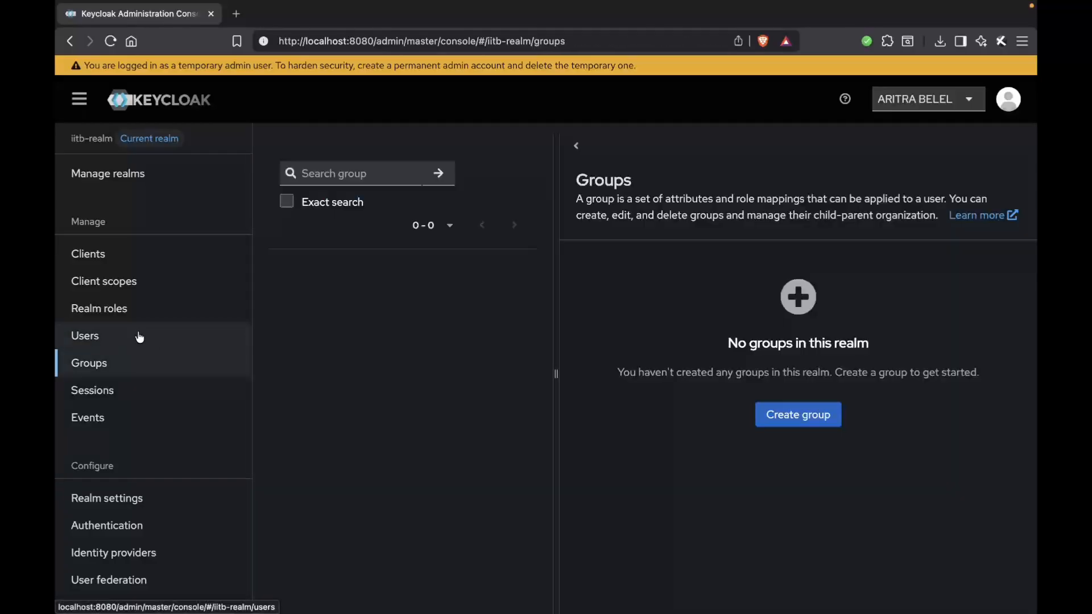
left_click(141, 337)
left_click(316, 380)
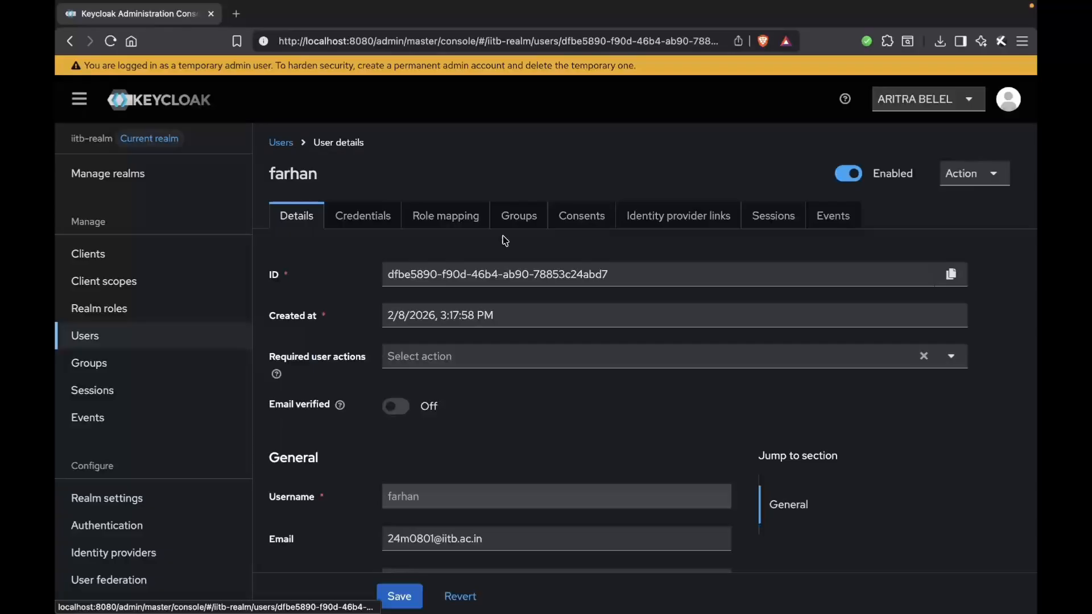
left_click(458, 222)
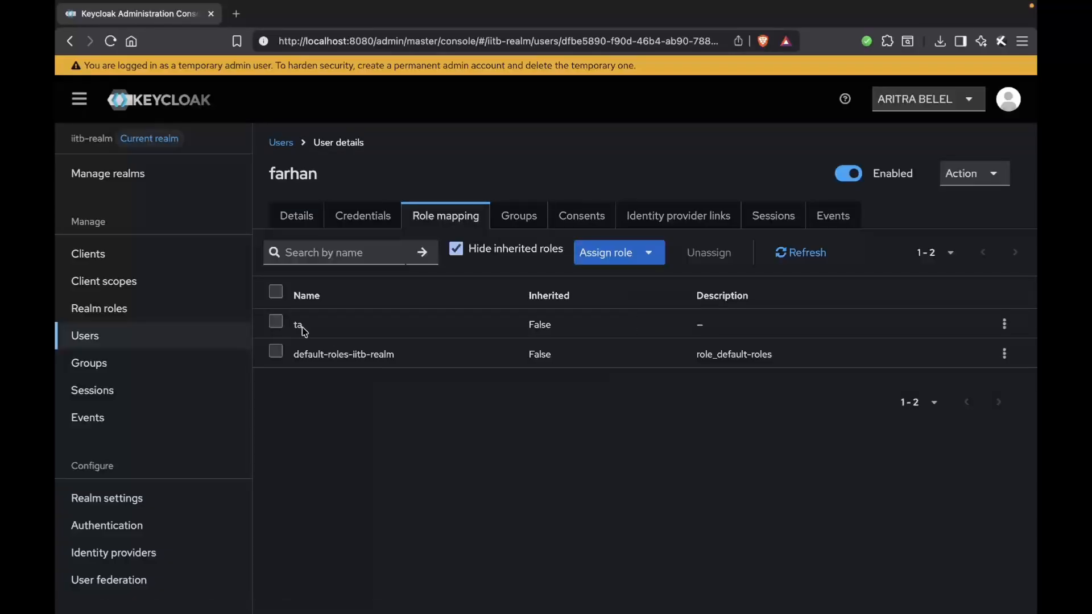
left_click(178, 341)
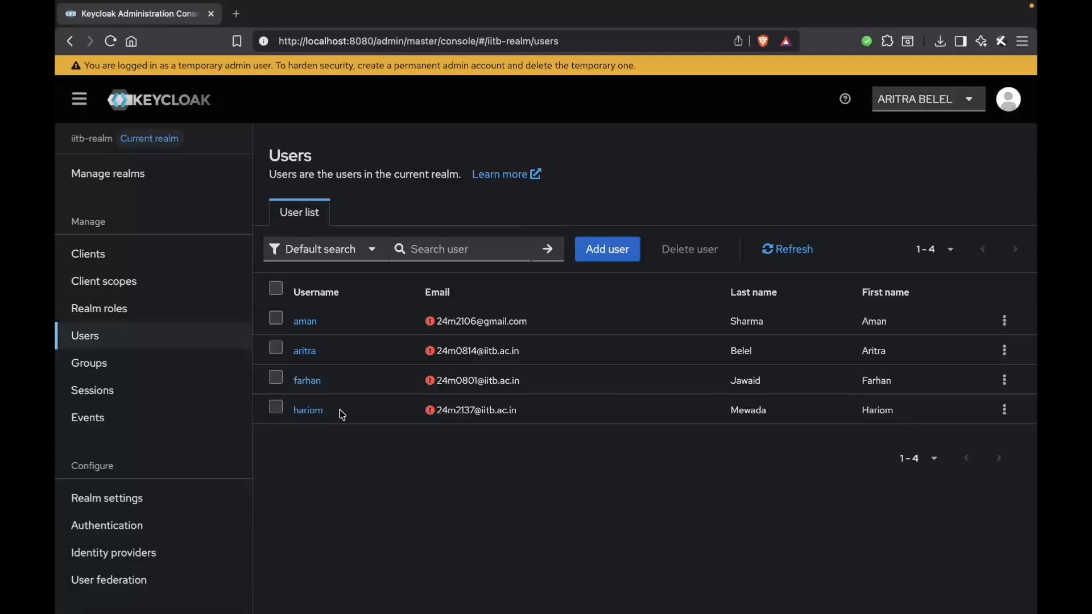
left_click(310, 410)
left_click(447, 216)
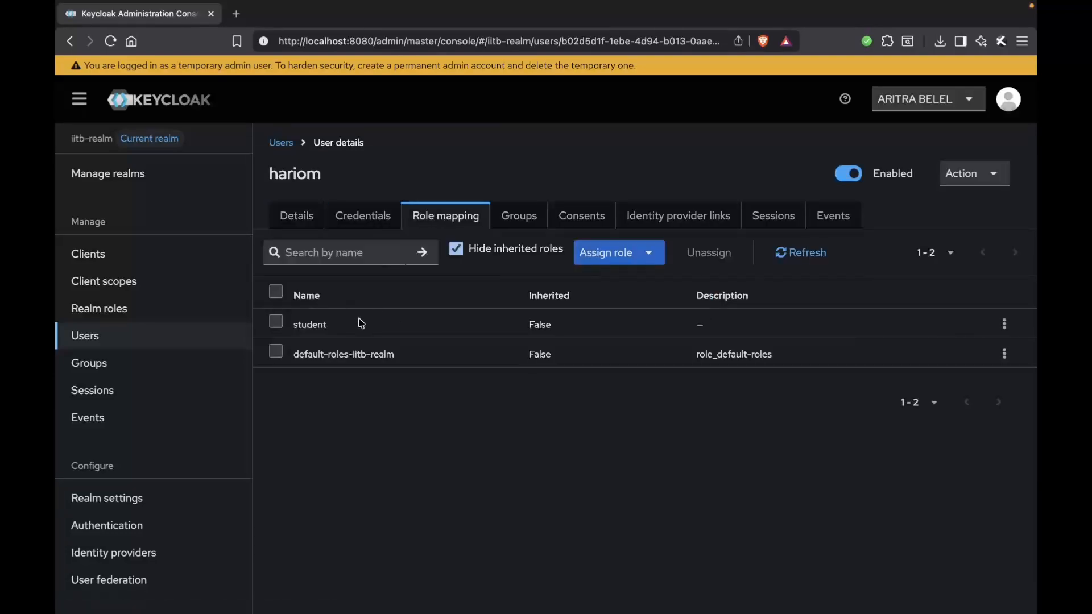
double_click(360, 323)
left_click(360, 323)
Step: Switch to the presentation to view the Permissions table by role, and return to the Keycloak console
key("ctrl+Right")
key("ctrl+Right")
key("ctrl+Right")
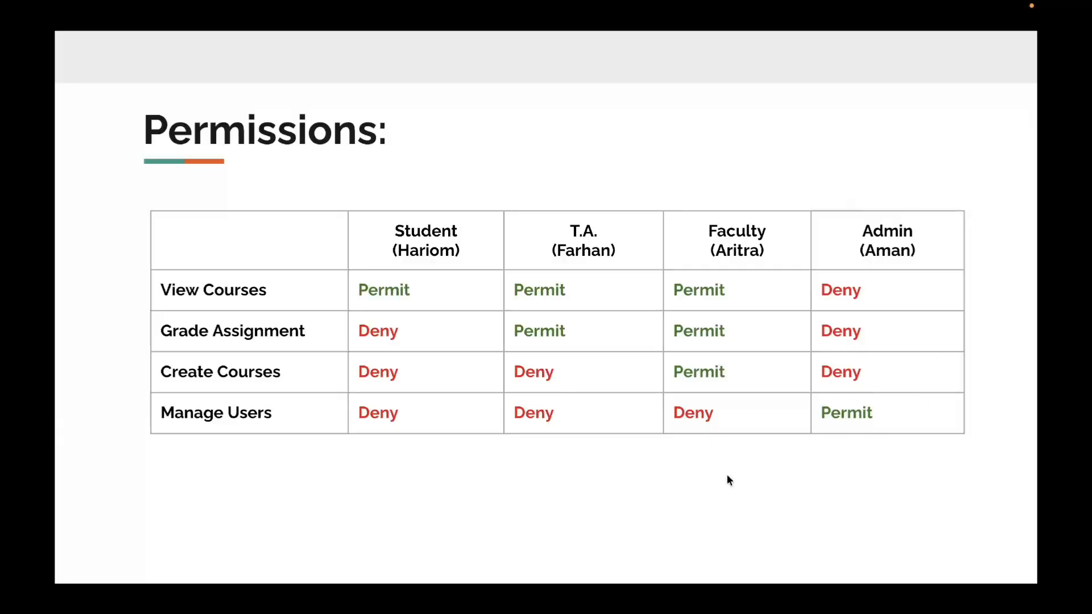
key("ctrl+Left")
key("ctrl+Left")
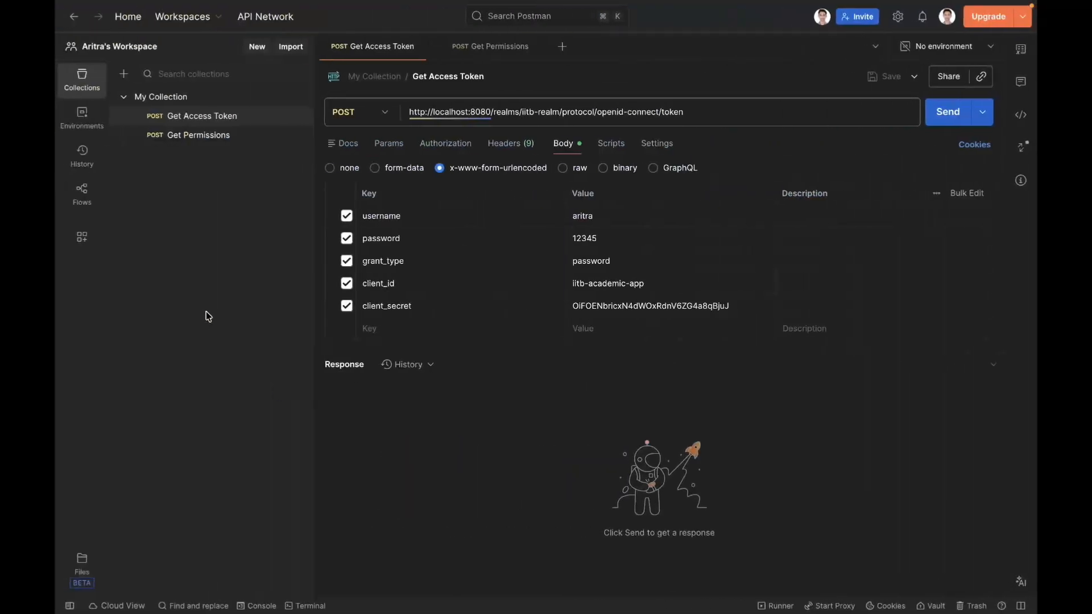
key("ctrl+Left")
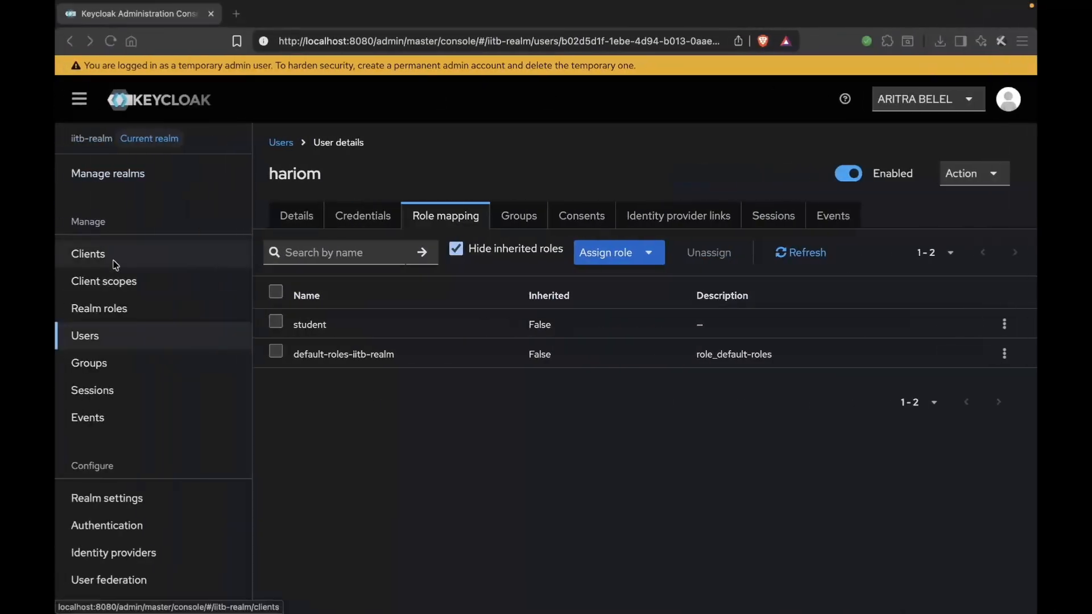
Step: Open the authorization settings of the client iitb-academic-app
left_click(114, 263)
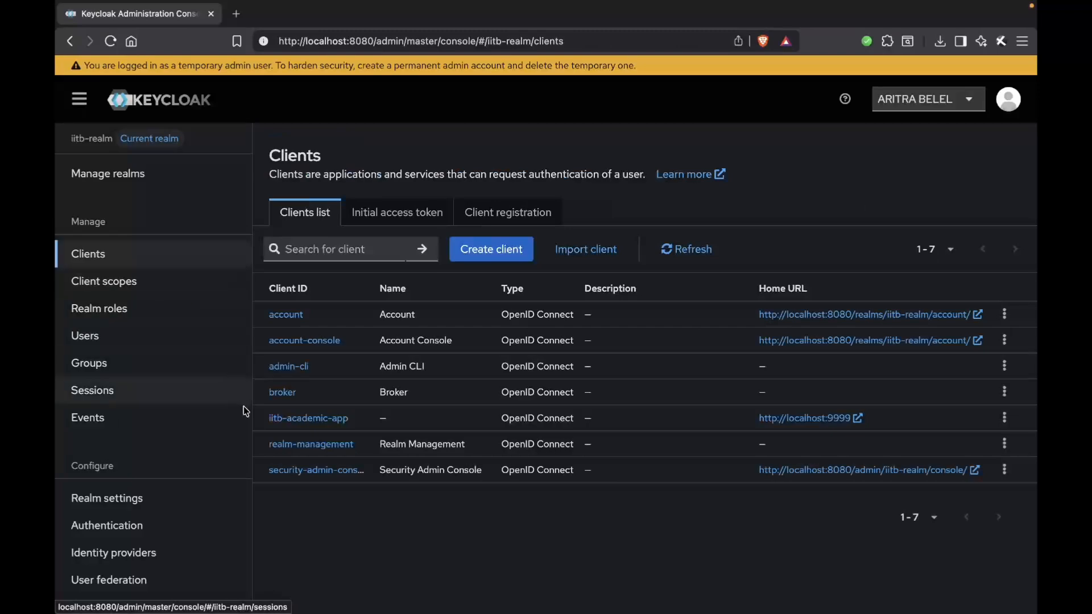
left_click_drag(265, 425, 348, 421)
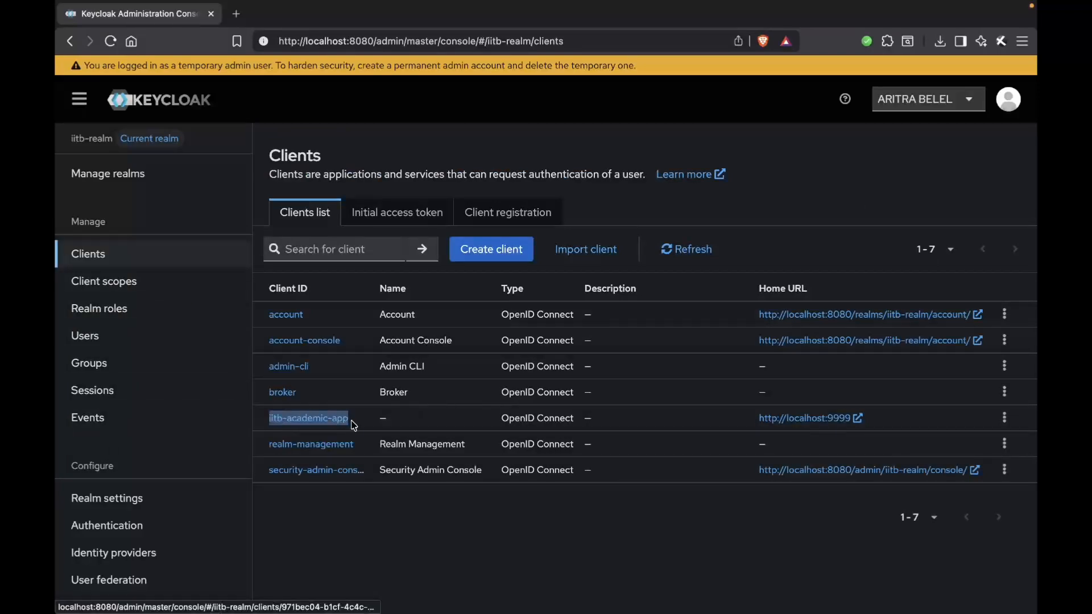
left_click(333, 422)
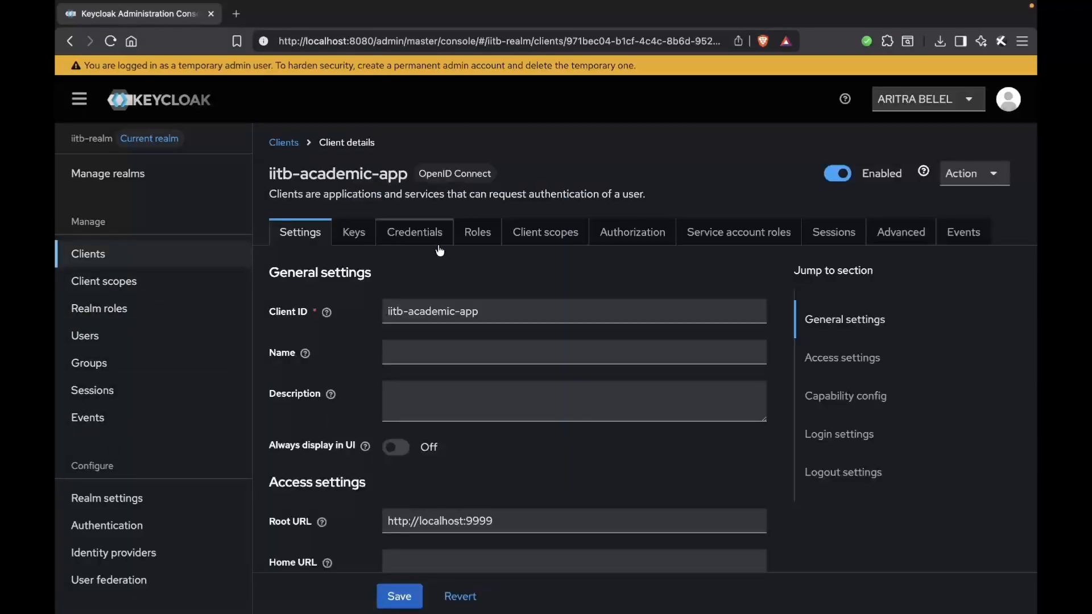
left_click(621, 232)
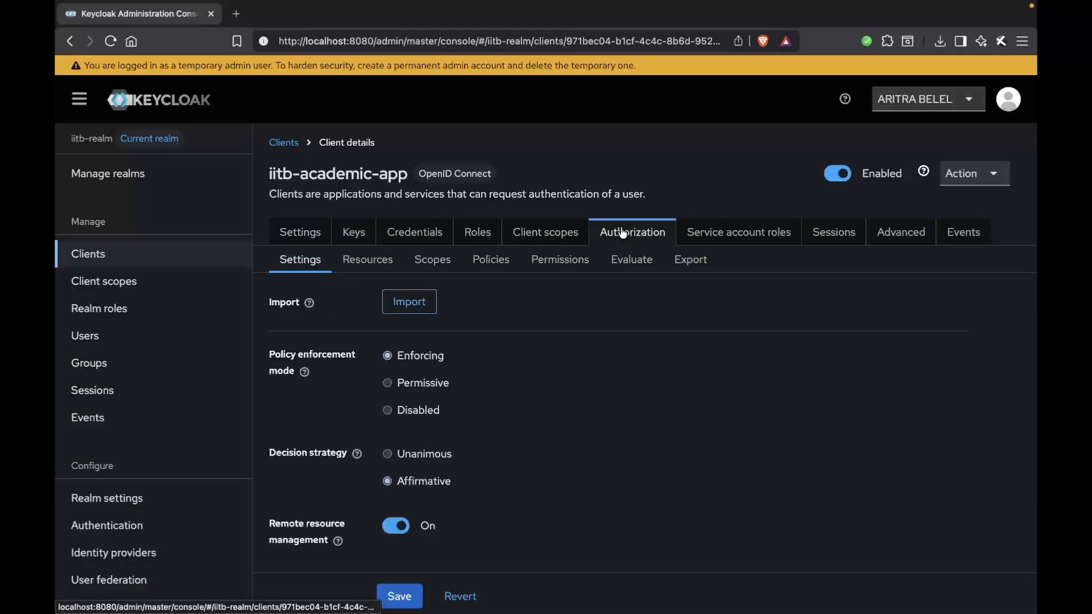
Step: Review the client's authorization resources Create Course, Grade Assignment, Manage Users and View Courses
left_click(377, 260)
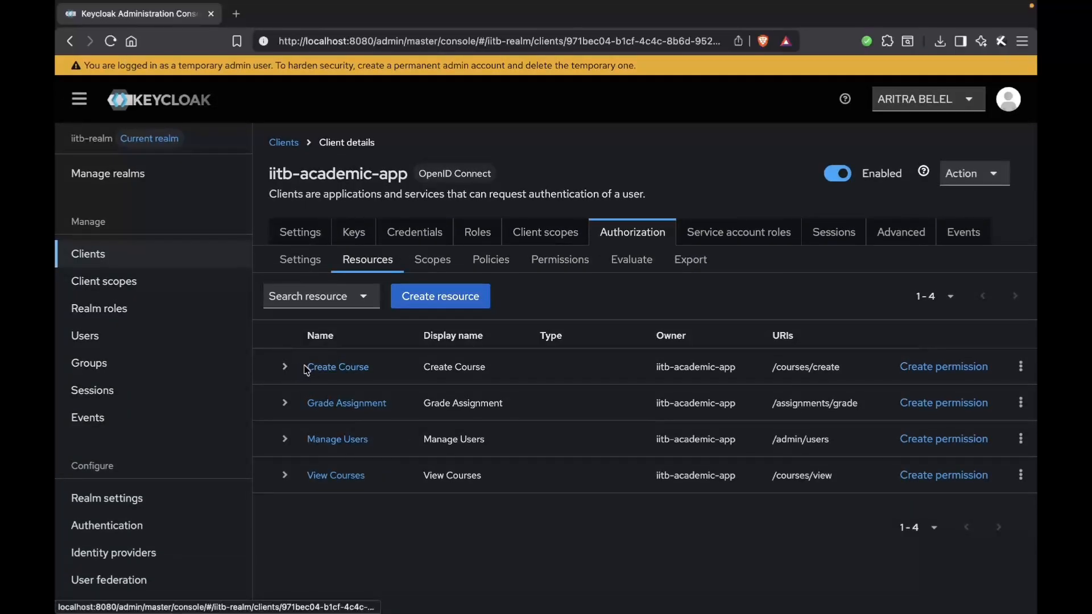
left_click_drag(303, 367, 390, 370)
left_click(391, 370)
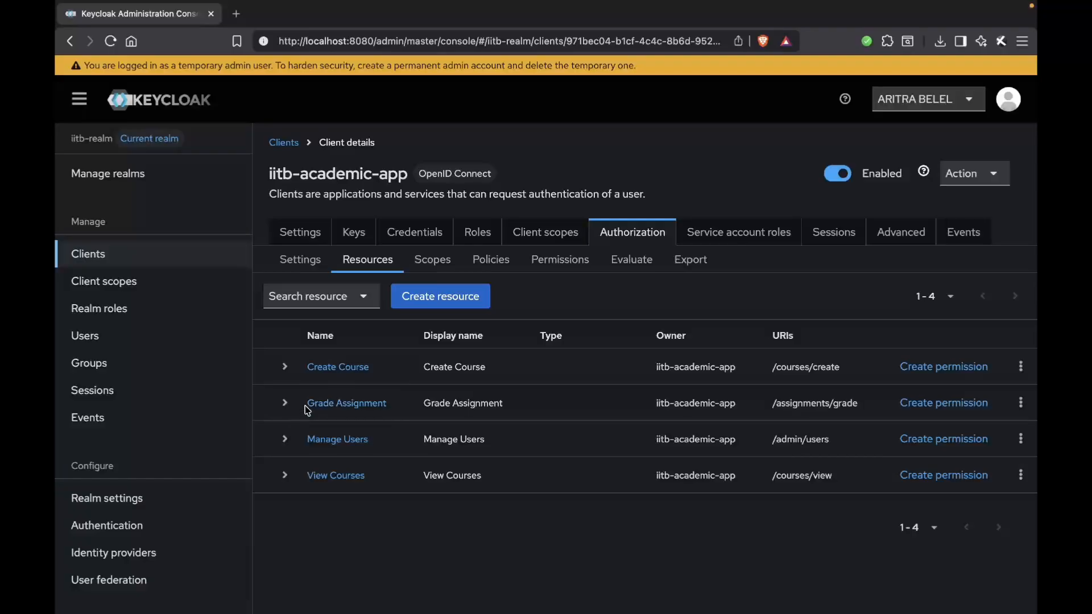
left_click_drag(306, 403, 384, 405)
left_click(398, 407)
left_click_drag(305, 438, 382, 439)
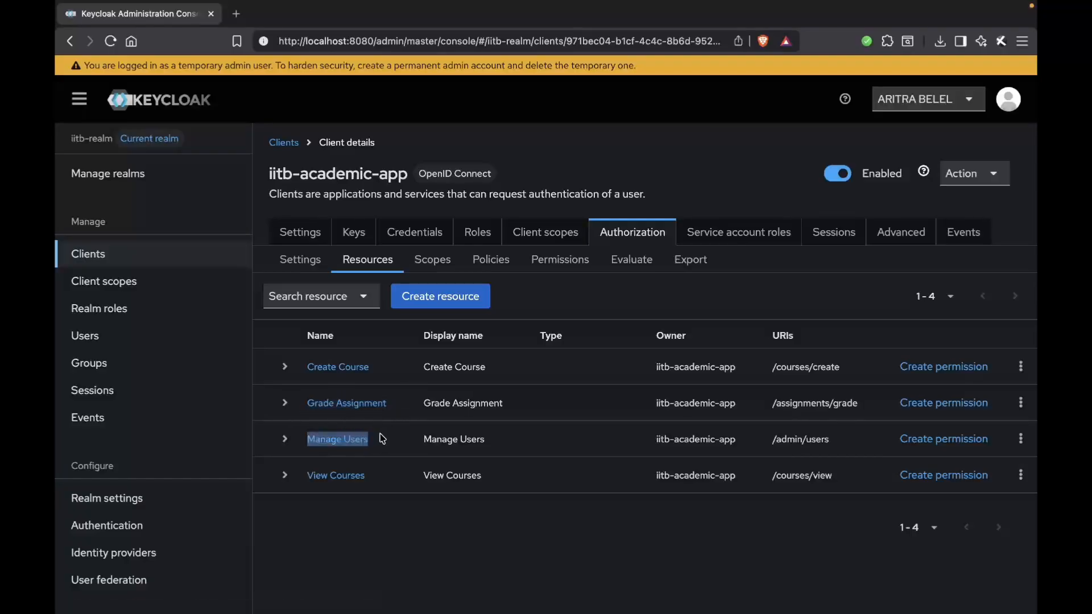
left_click(382, 443)
left_click_drag(389, 476, 293, 478)
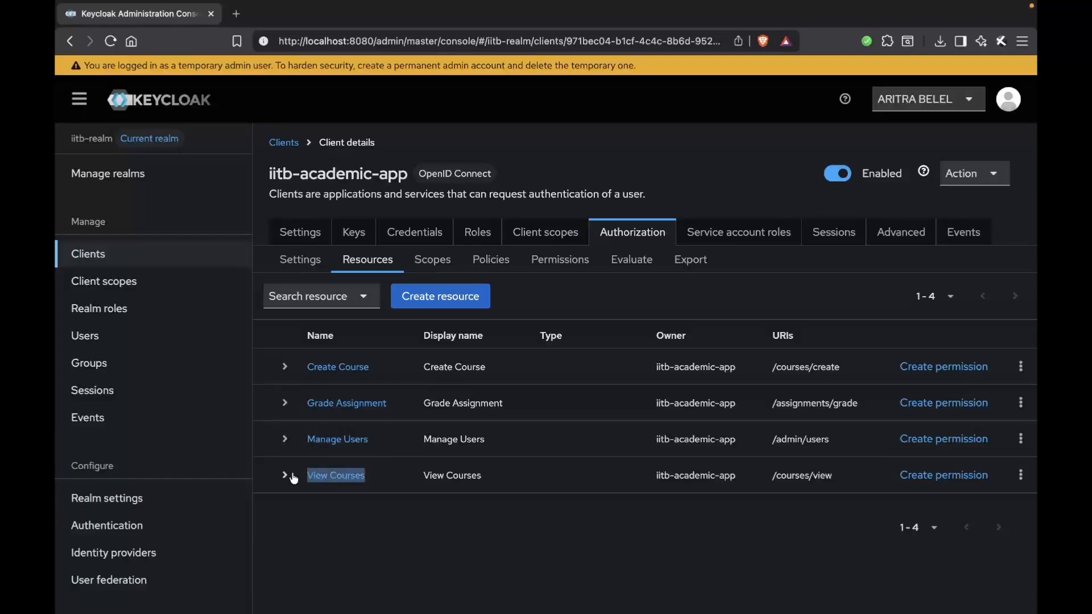
left_click(341, 534)
Step: Examine the dependent permissions of the Admin Policy and Faculty Policy in the client's authorization policies
left_click(490, 260)
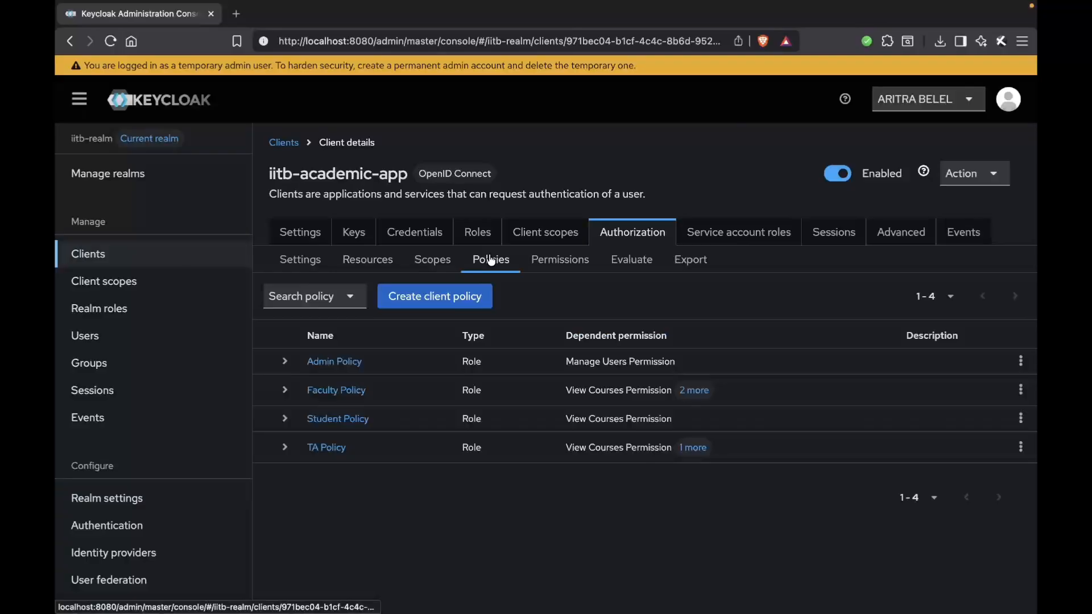
left_click(286, 362)
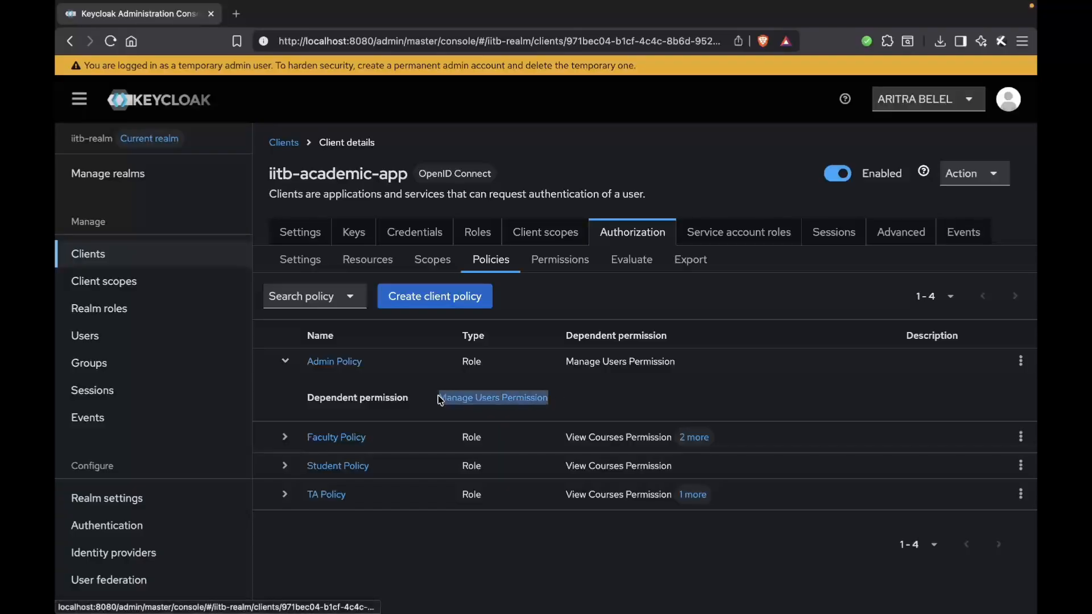
left_click(286, 438)
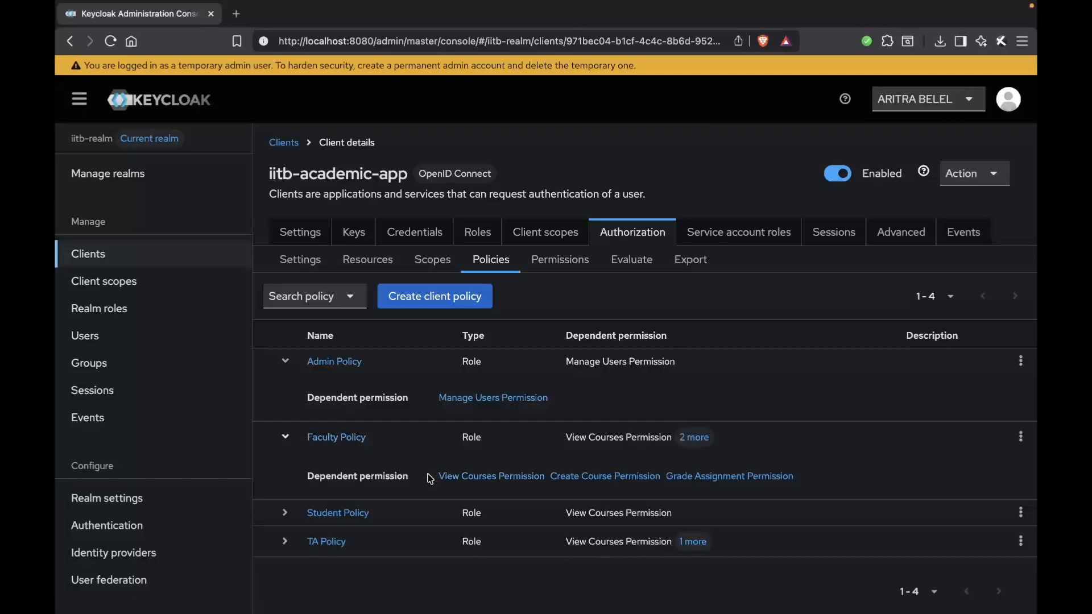
left_click_drag(426, 476, 554, 487)
left_click(555, 489)
left_click_drag(821, 481, 678, 478)
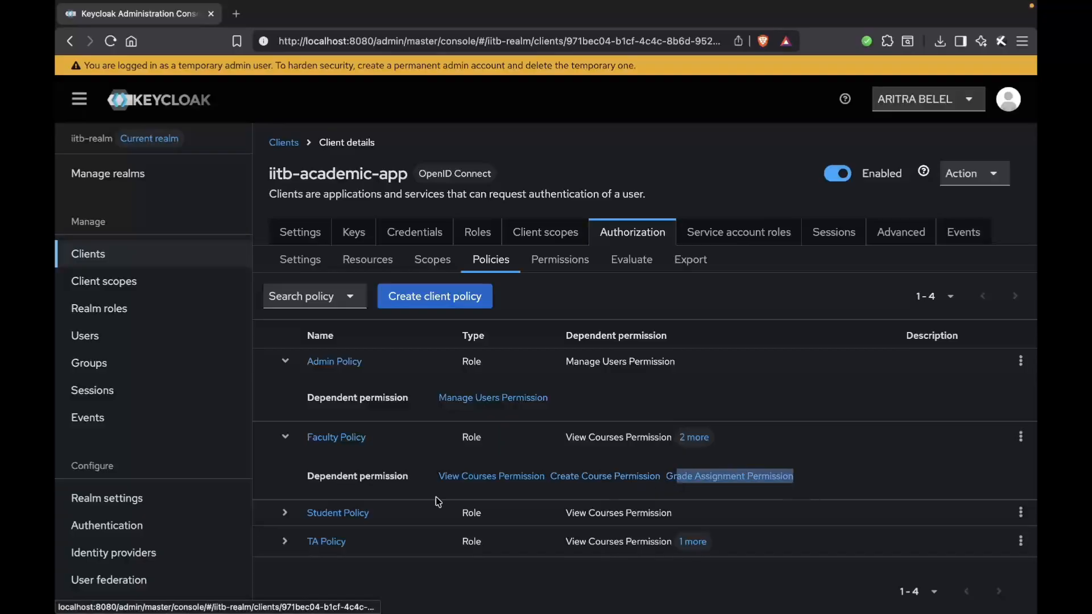
Step: Examine the dependent permissions of the Student Policy and TA Policy
left_click(285, 515)
scroll(364, 483, "down", 1)
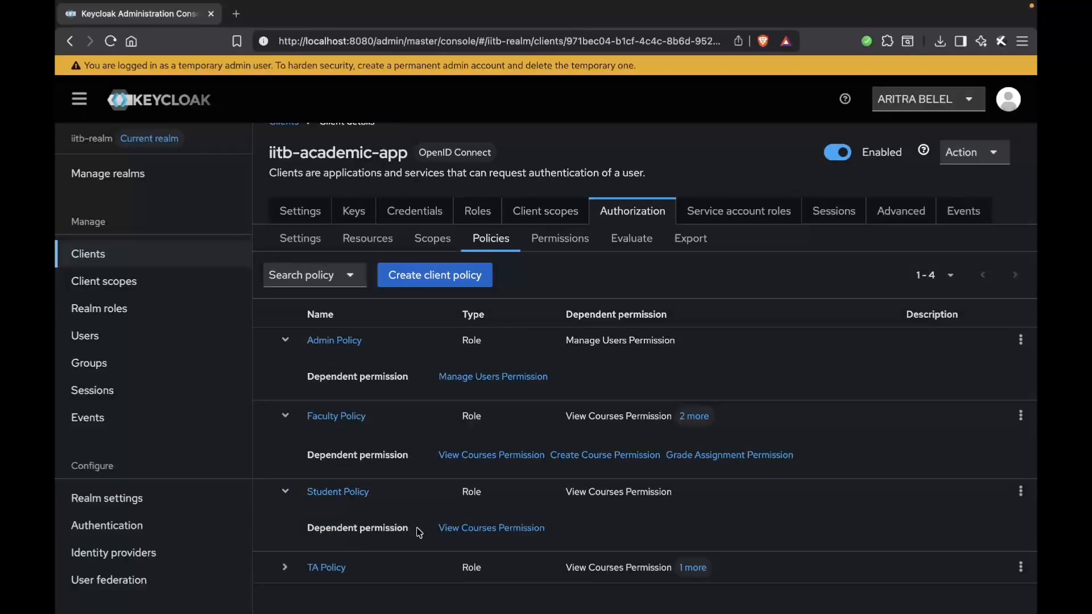
left_click_drag(568, 527, 430, 533)
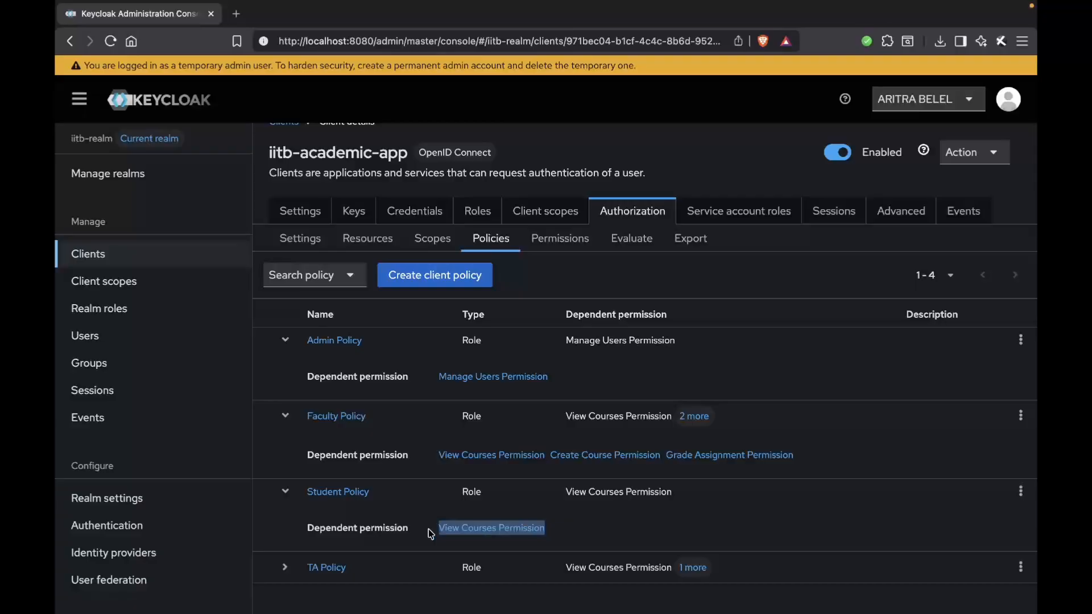
left_click(286, 567)
scroll(358, 532, "down", 1)
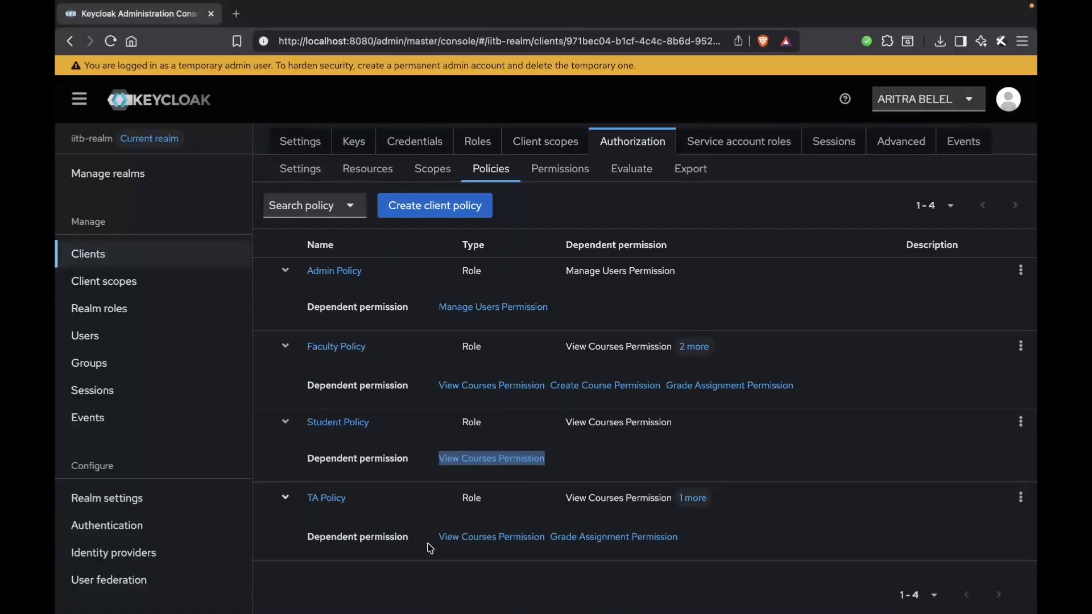
left_click_drag(431, 539, 545, 538)
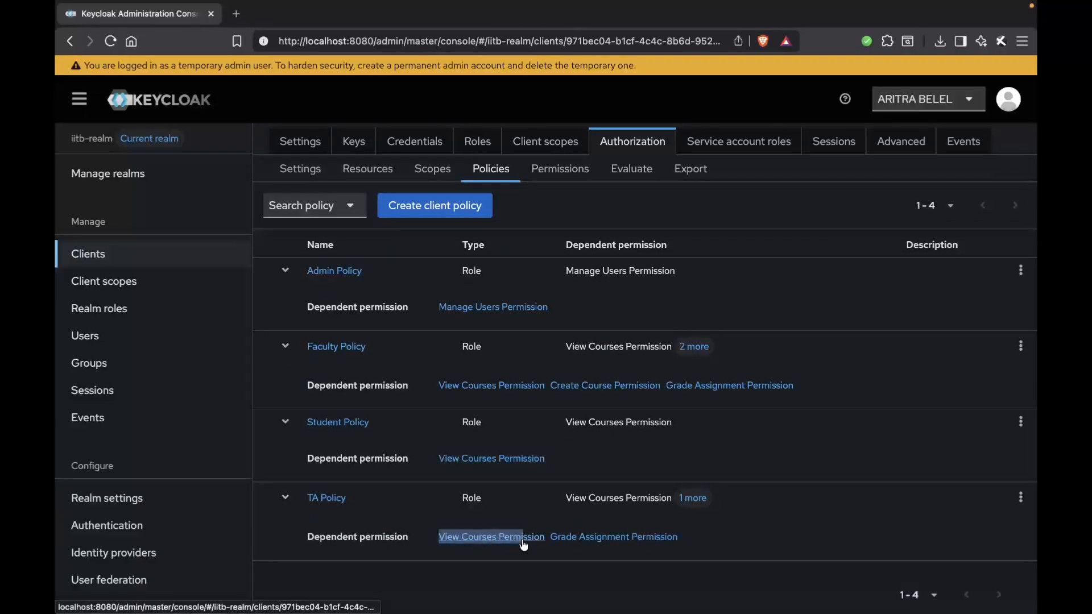
left_click_drag(680, 539, 551, 538)
scroll(583, 426, "up", 2)
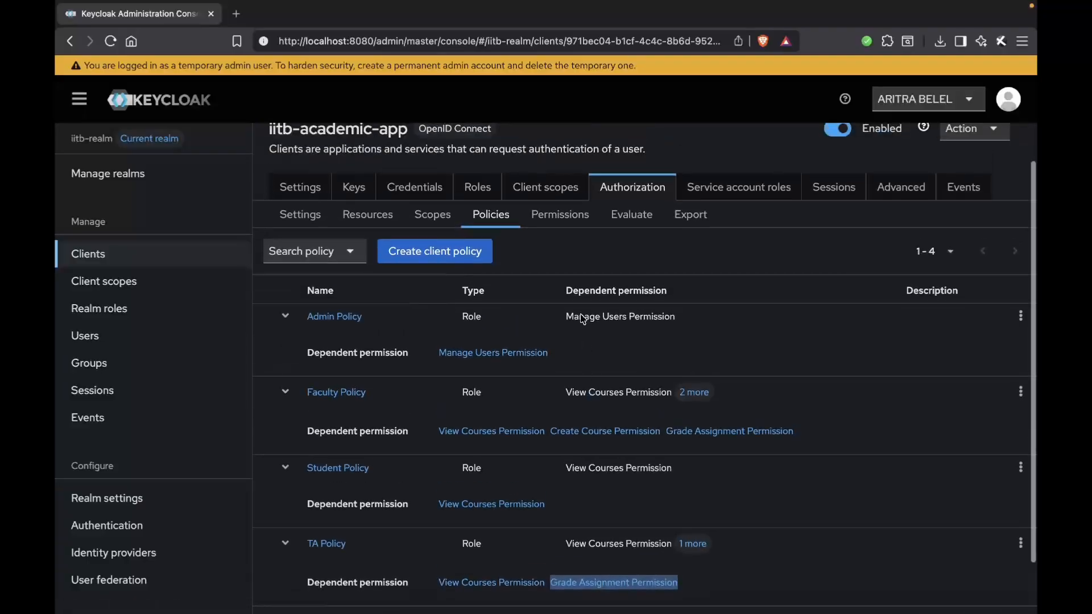
Step: Examine the associated policies of the Create Course, Grade Assignment, Manage Users and View Courses permissions in the client's authorization permissions
left_click(561, 219)
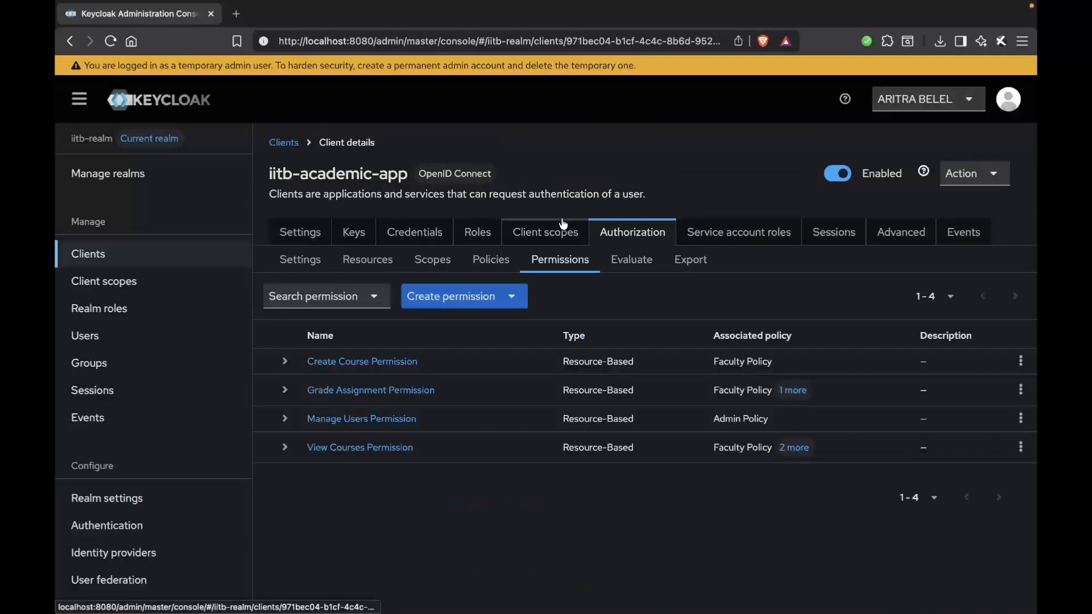
left_click(286, 362)
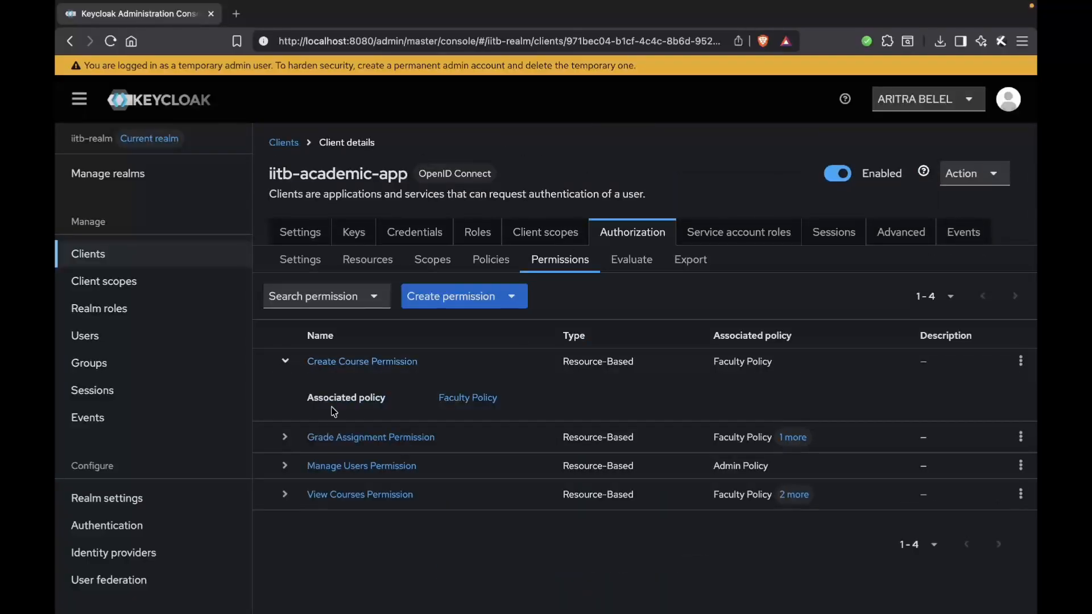
left_click(286, 438)
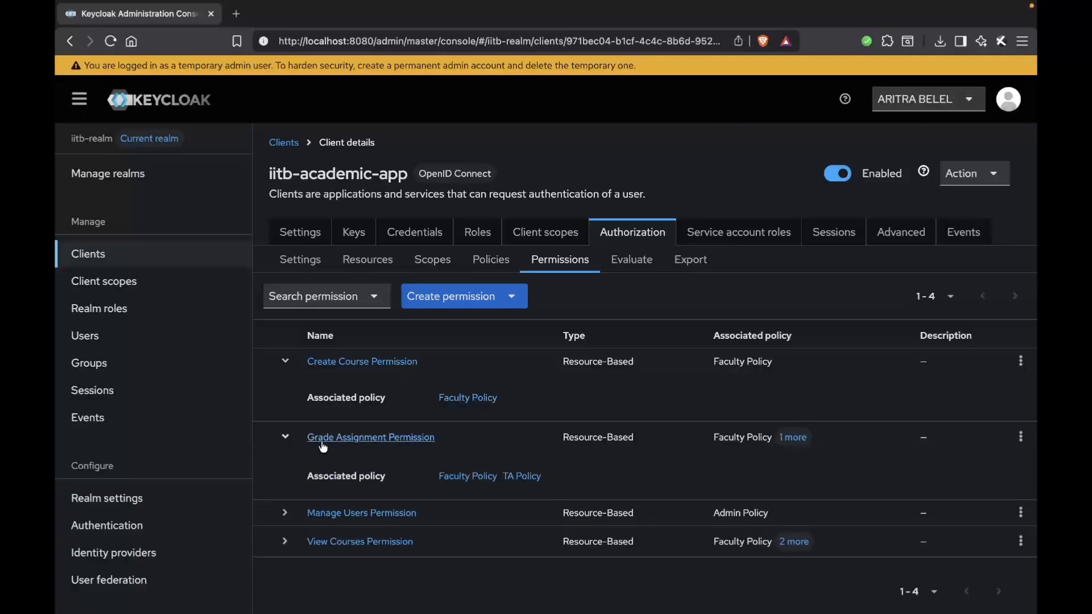
scroll(334, 455, "down", 1)
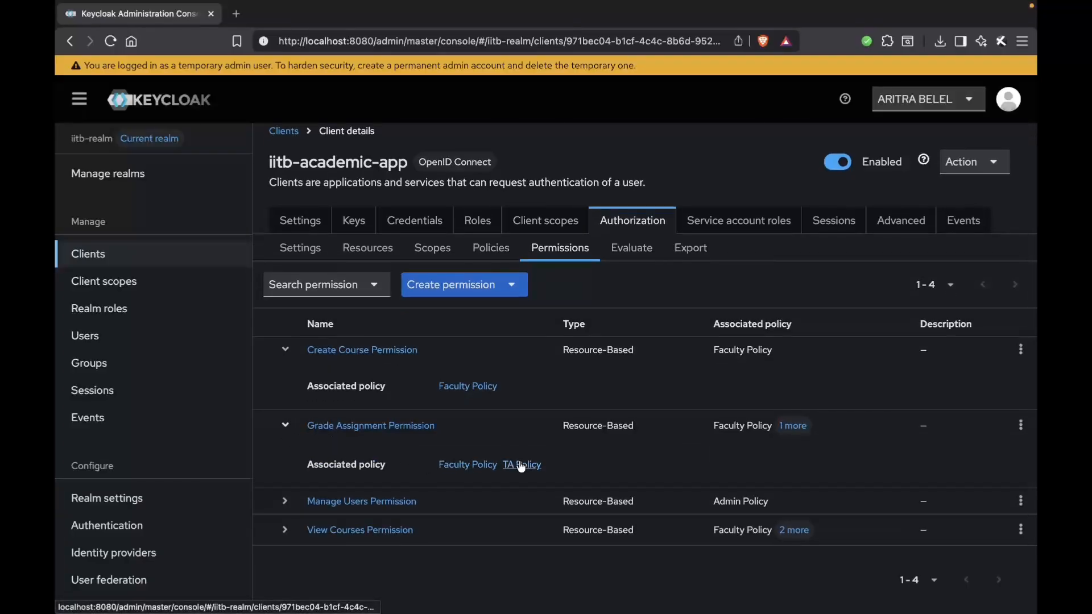
left_click(285, 501)
scroll(432, 478, "down", 2)
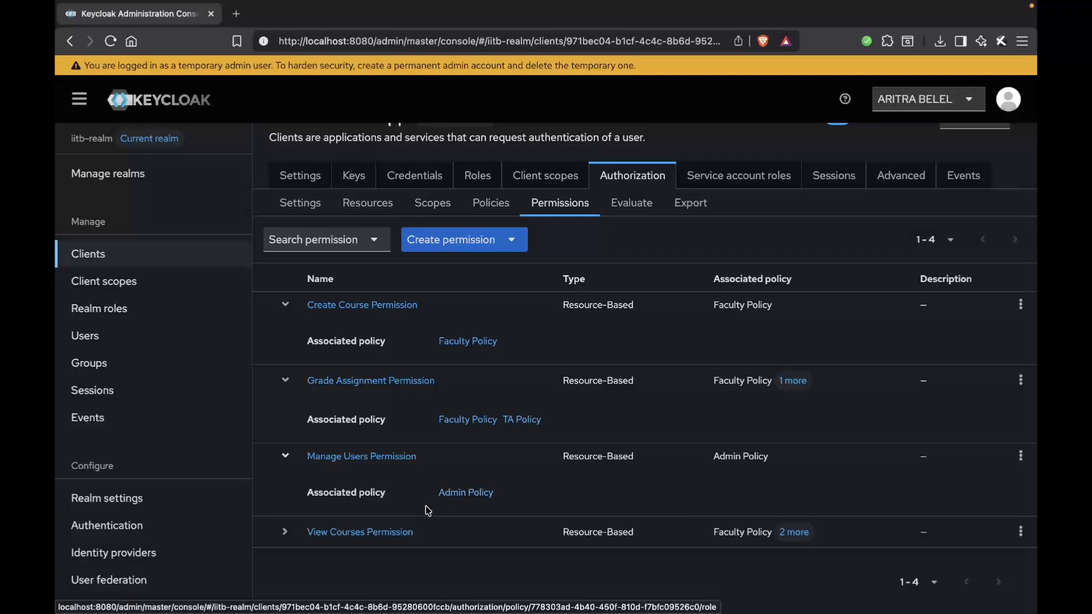
left_click(285, 532)
scroll(378, 532, "down", 1)
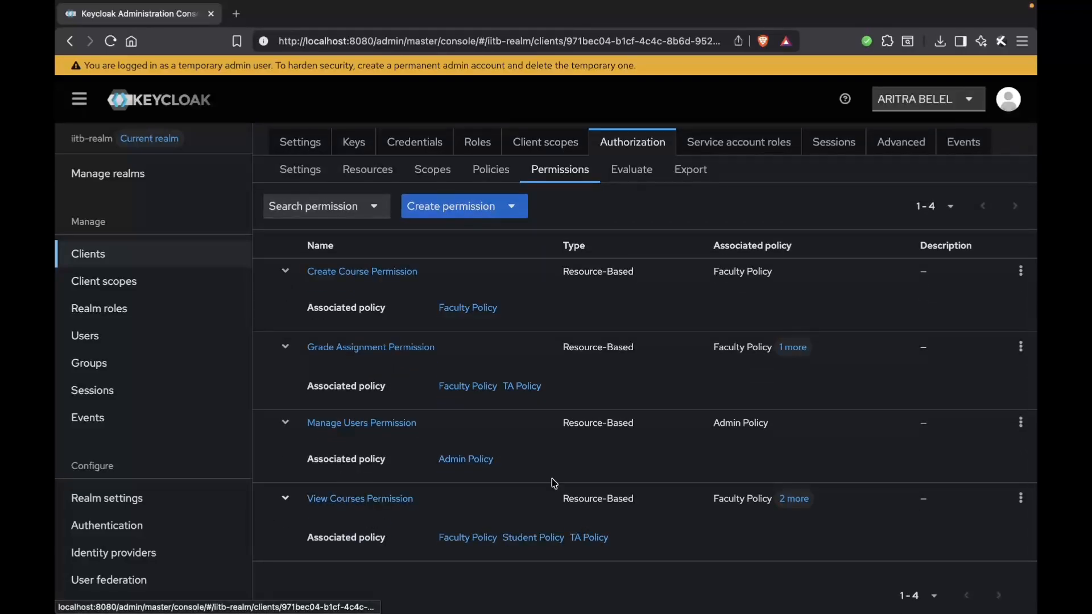
Step: Review the dependent permissions of the Admin, Faculty, Student and TA policies once more in the client's authorization policies
left_click(491, 170)
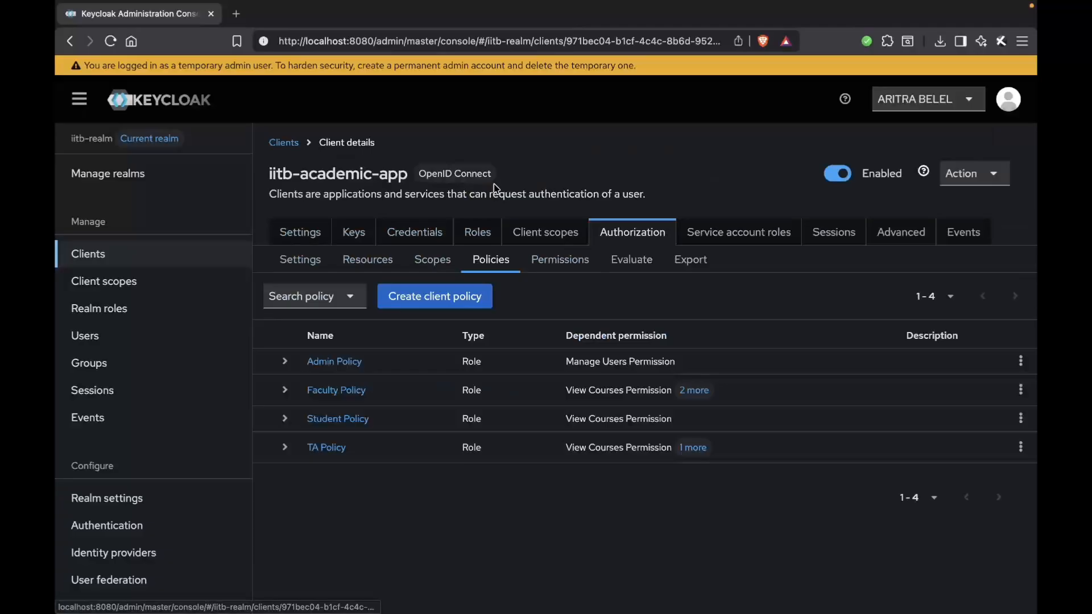
left_click(285, 362)
left_click(285, 437)
left_click(285, 513)
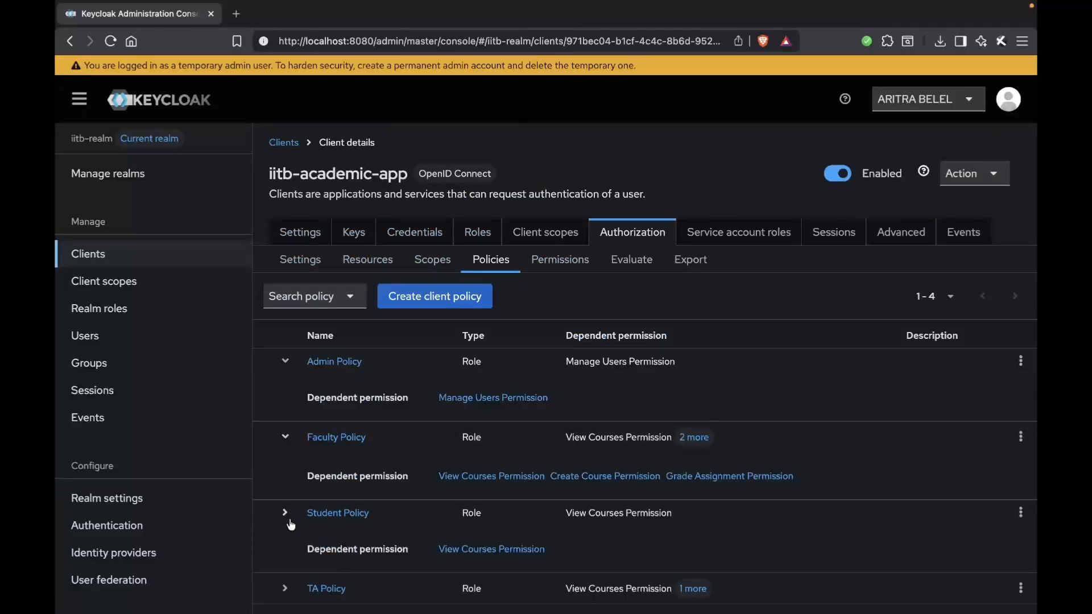
left_click(285, 588)
scroll(488, 336, "down", 2)
scroll(488, 336, "up", 1)
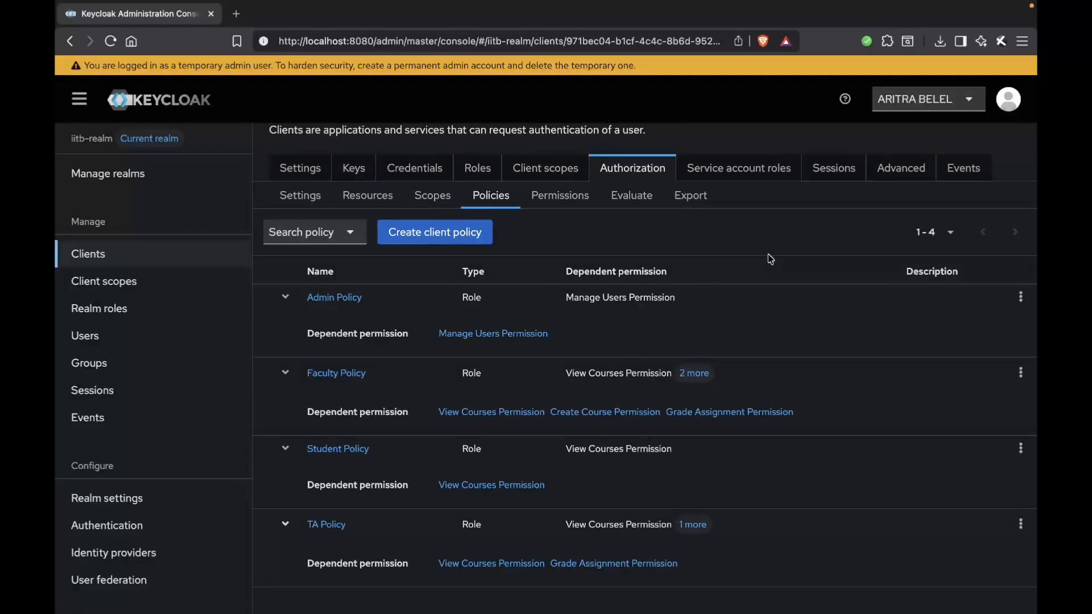
Step: Switch to the Permissions slide and review which actions the Student, T.A., Faculty and Admin users are permitted or denied
key("ctrl+Right")
key("ctrl+Right")
key("ctrl+Right")
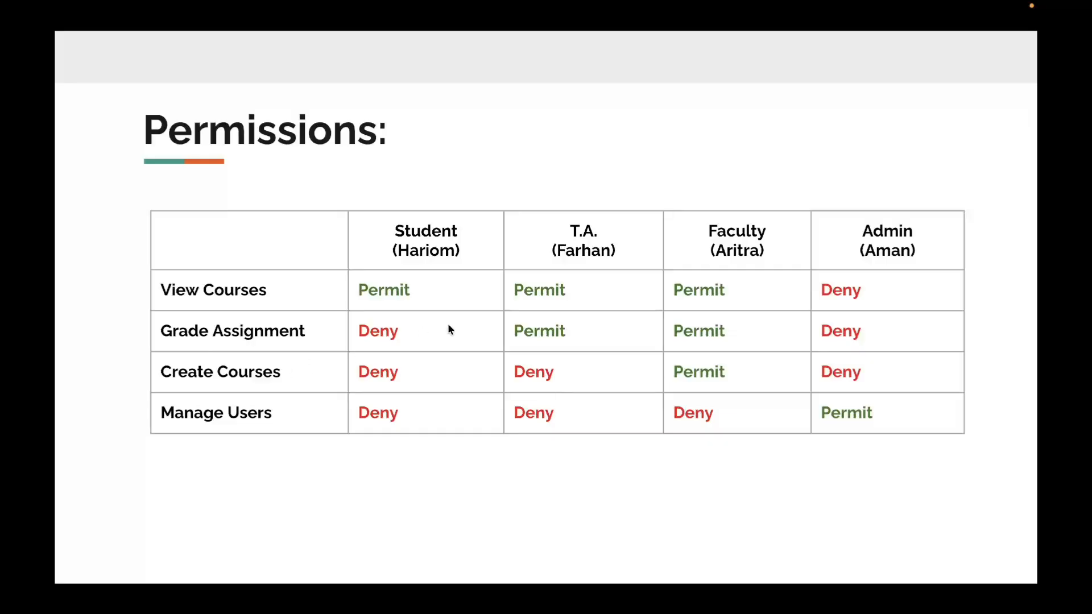
key("ctrl+Left")
key("ctrl+Left")
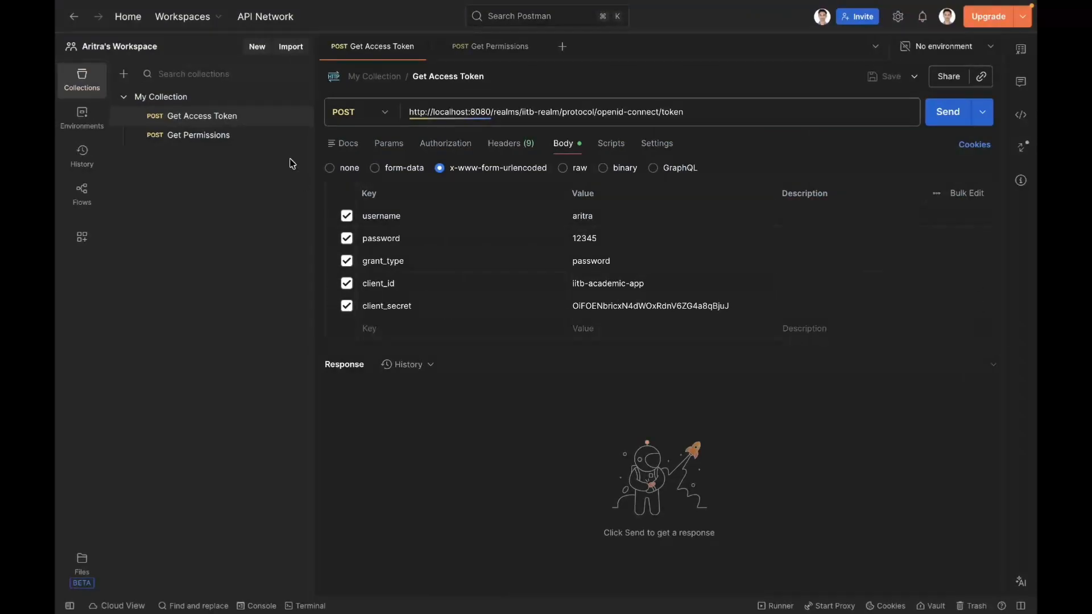
key("ctrl+Right")
key("ctrl+Right")
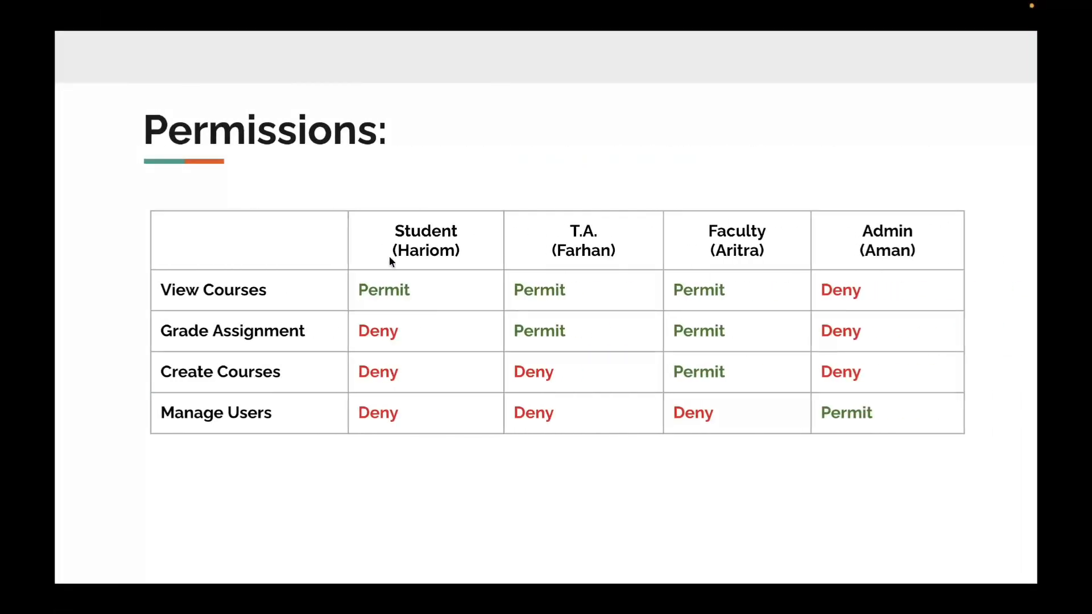
Step: Switch to Postman, set the username in the Get Access Token request body to the student user's username, and send the request
key("ctrl+Left")
key("ctrl+Left")
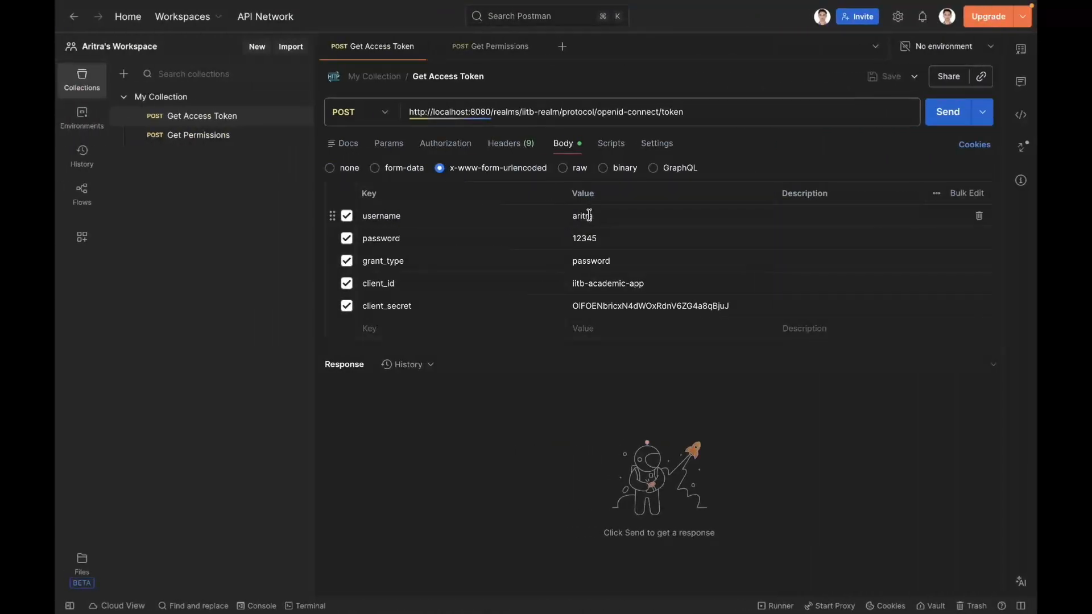
double_click(589, 215)
type("h")
left_click(626, 447)
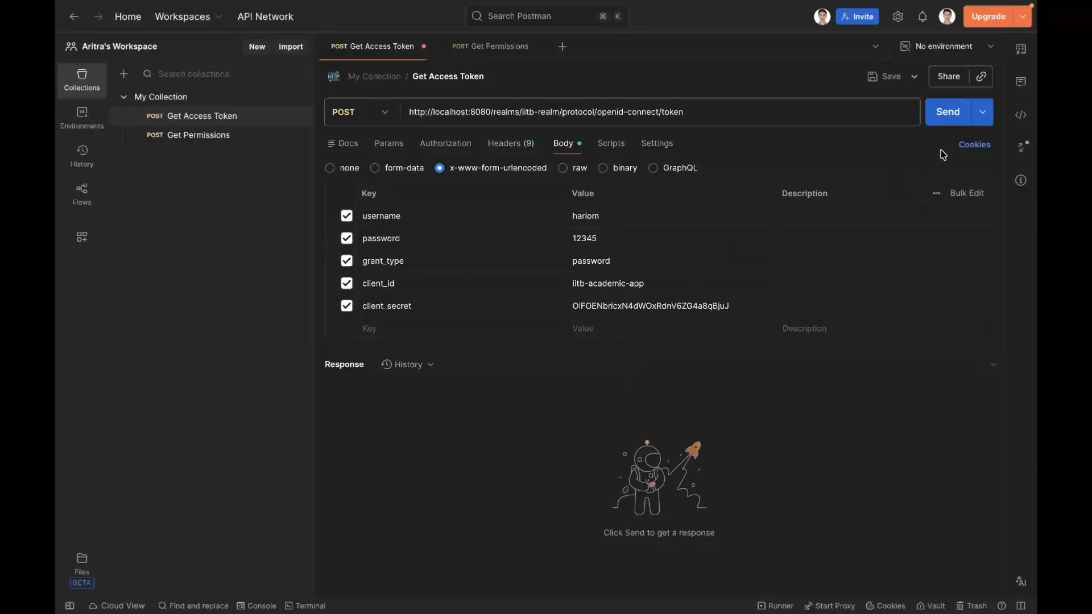
left_click(948, 112)
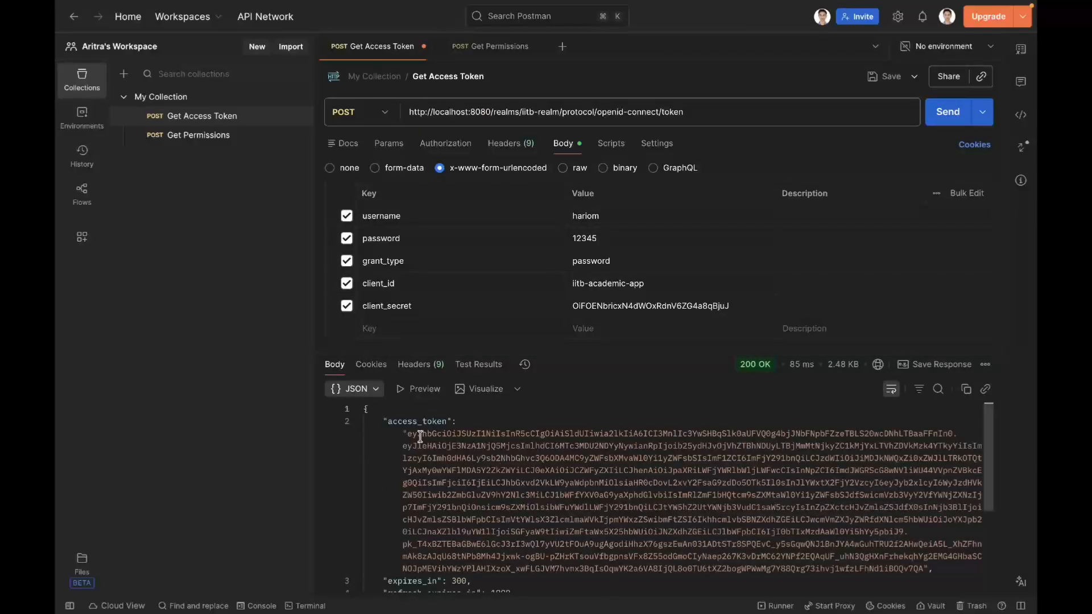
Step: Copy the access token from the Get Access Token response and paste it into the JWT Debugger on jwt.io
left_click_drag(407, 433, 665, 496)
left_click_drag(860, 541, 919, 567)
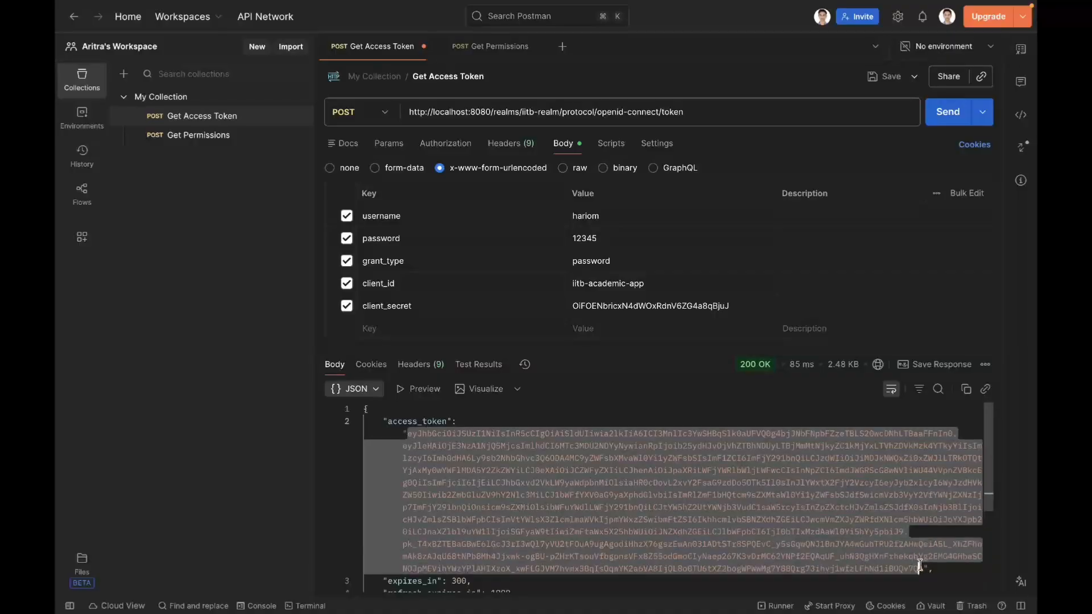
key("ctrl+Right")
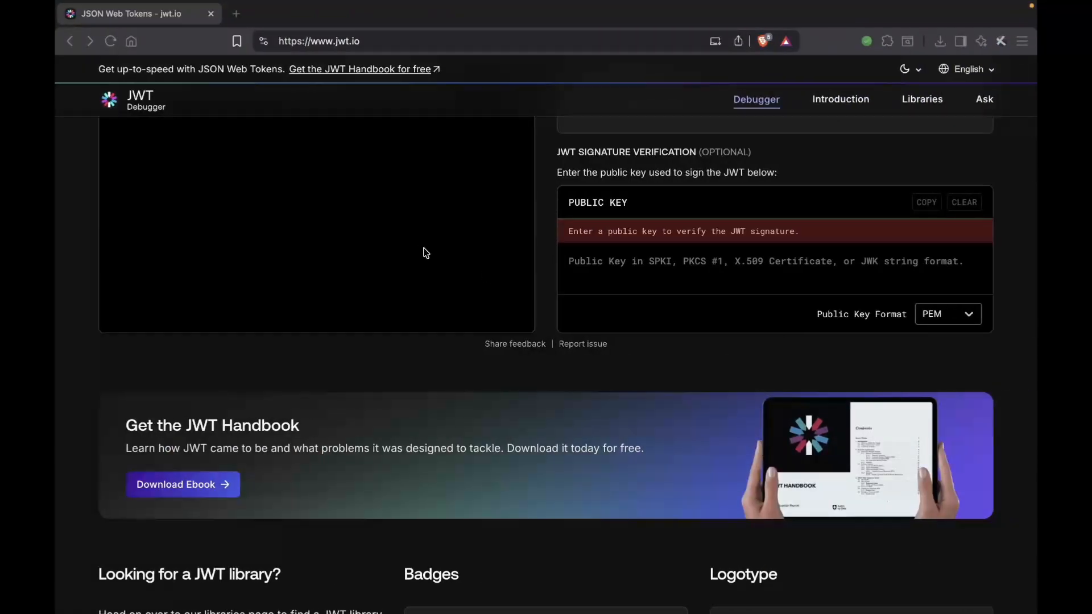
left_click(423, 248)
key("super+v")
Step: Examine the realm_access roles and user claims of the decoded token, and compare the role with the Student column on the Permissions slide
scroll(548, 297, "down", 5)
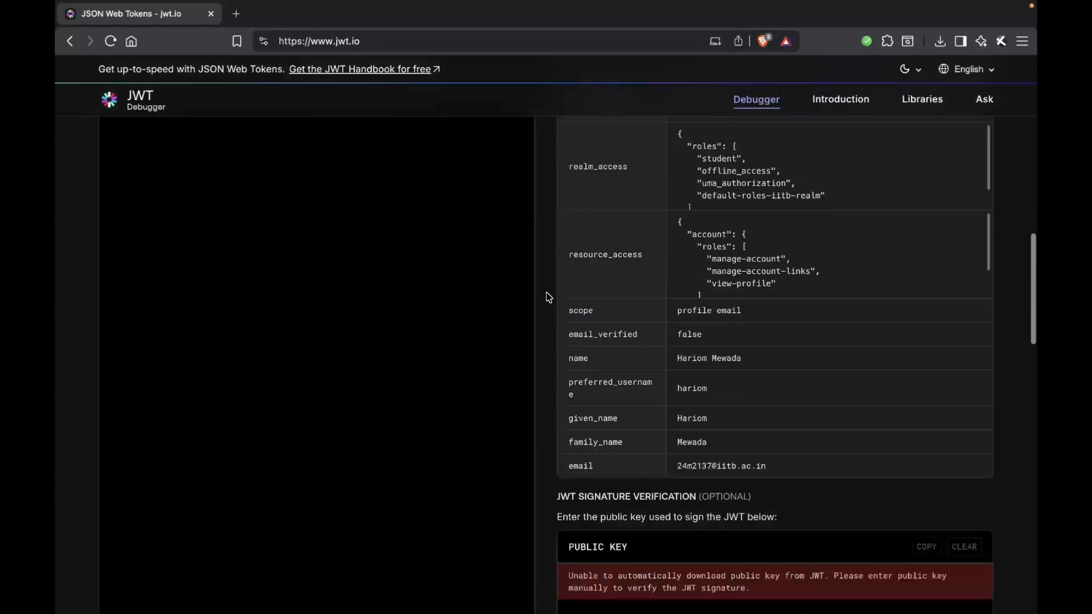
scroll(547, 296, "down", 5)
scroll(548, 296, "up", 5)
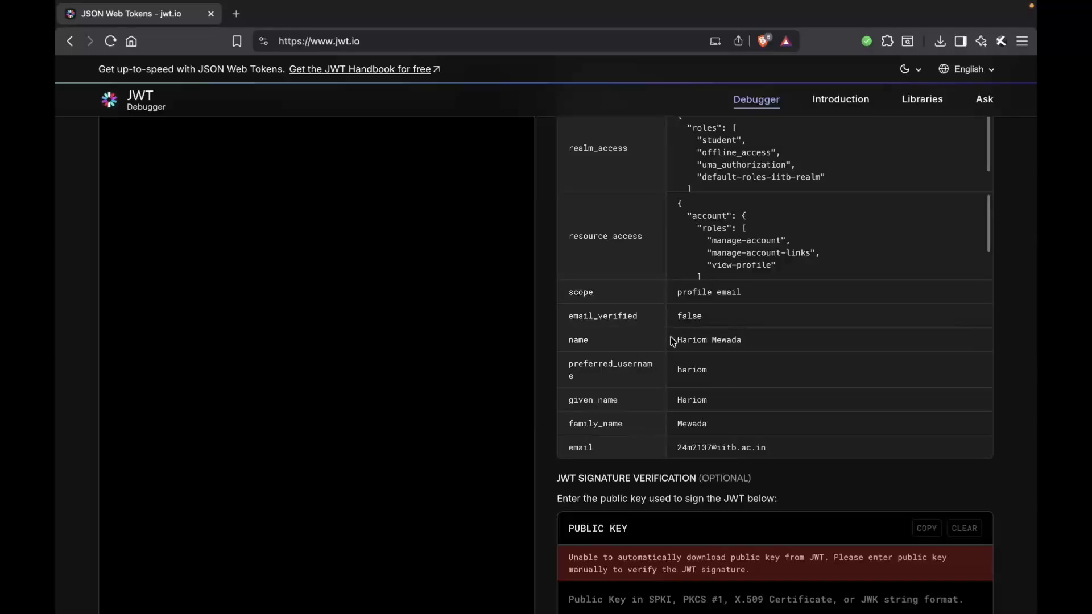
scroll(686, 312, "up", 3)
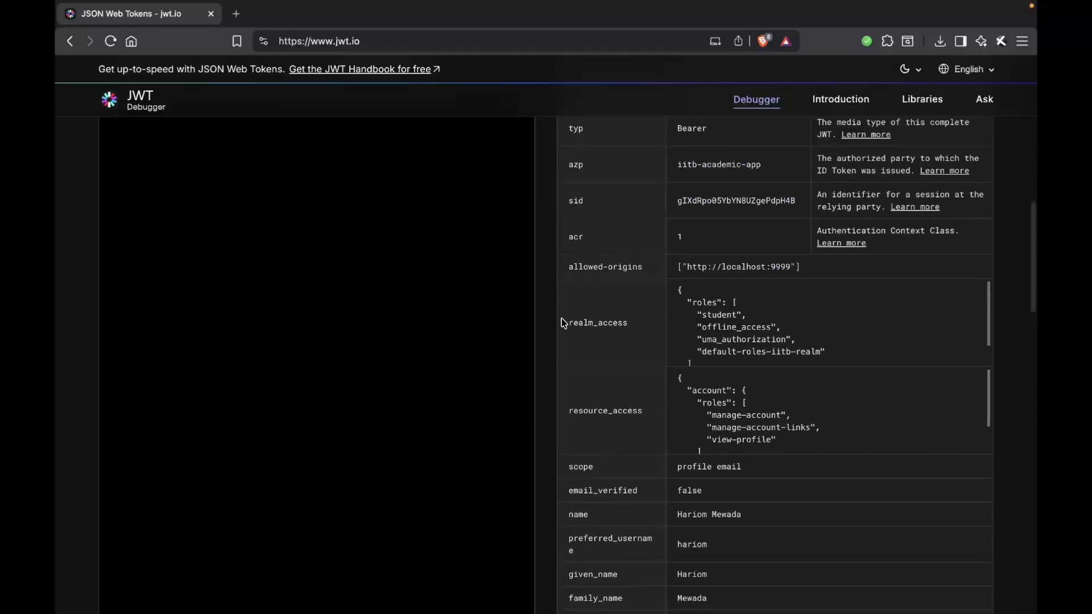
left_click_drag(565, 323, 742, 328)
double_click(719, 316)
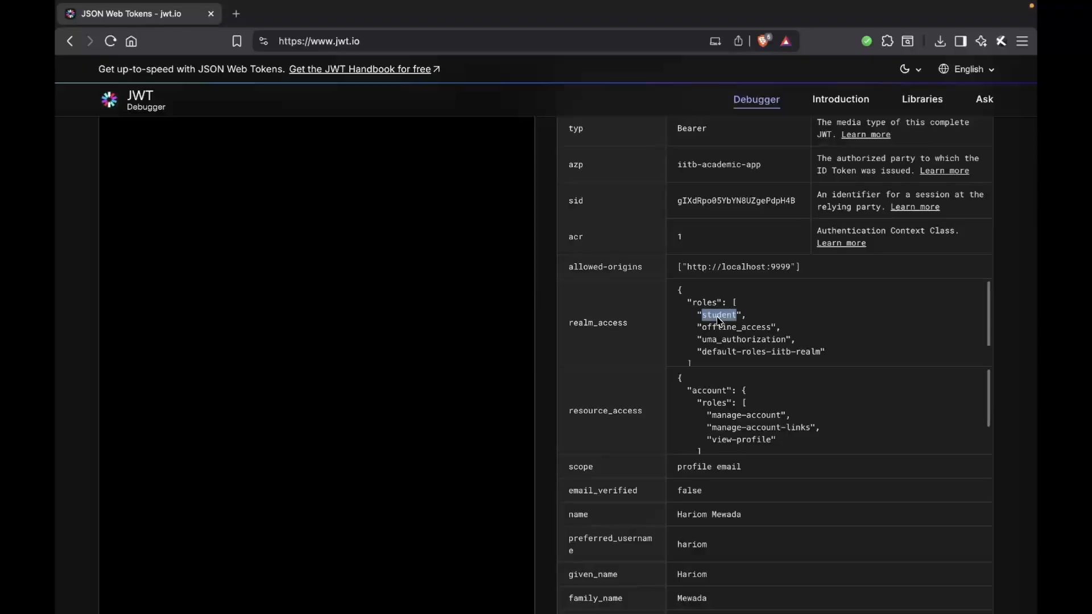
key("ctrl+Right")
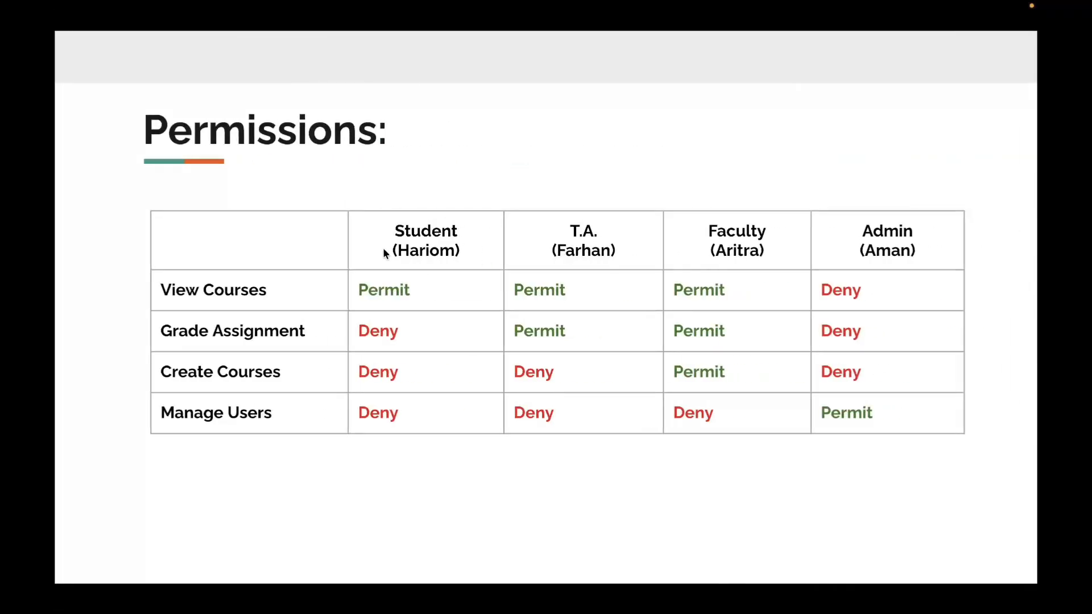
Step: In Postman, set the Get Permissions request's access_token variable to the copied access token and send the request
key("ctrl+Left")
key("ctrl+Right")
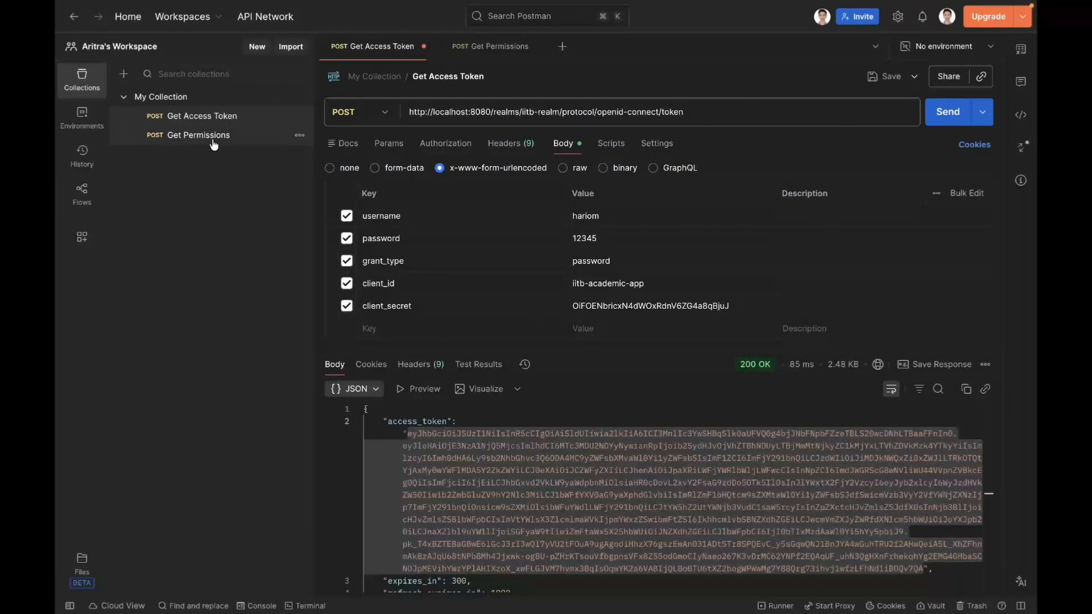
left_click(212, 141)
mouse_move(626, 234)
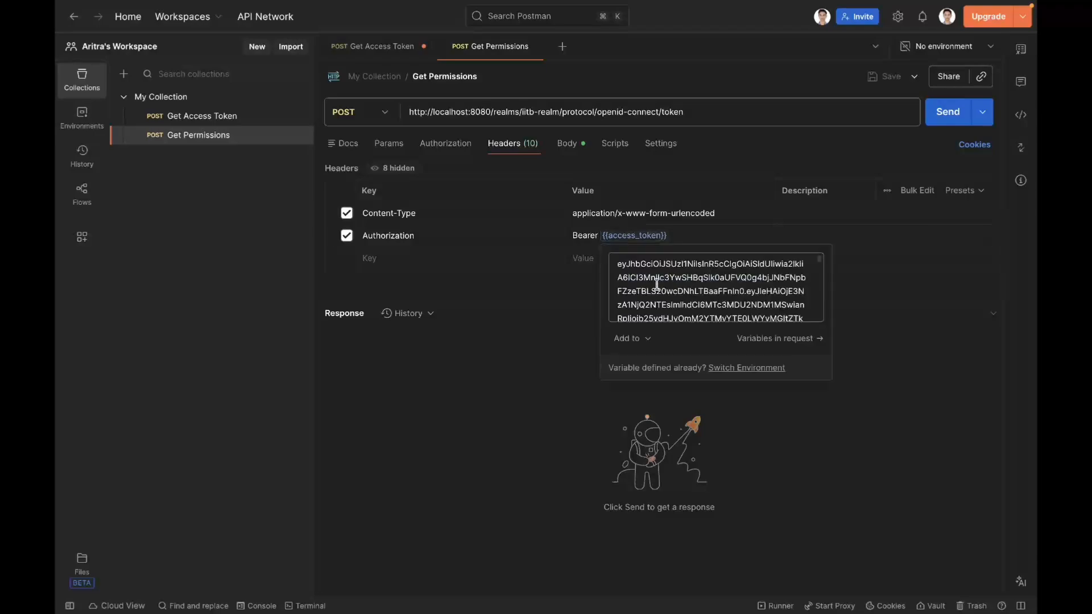
triple_click(657, 285)
left_click(657, 285)
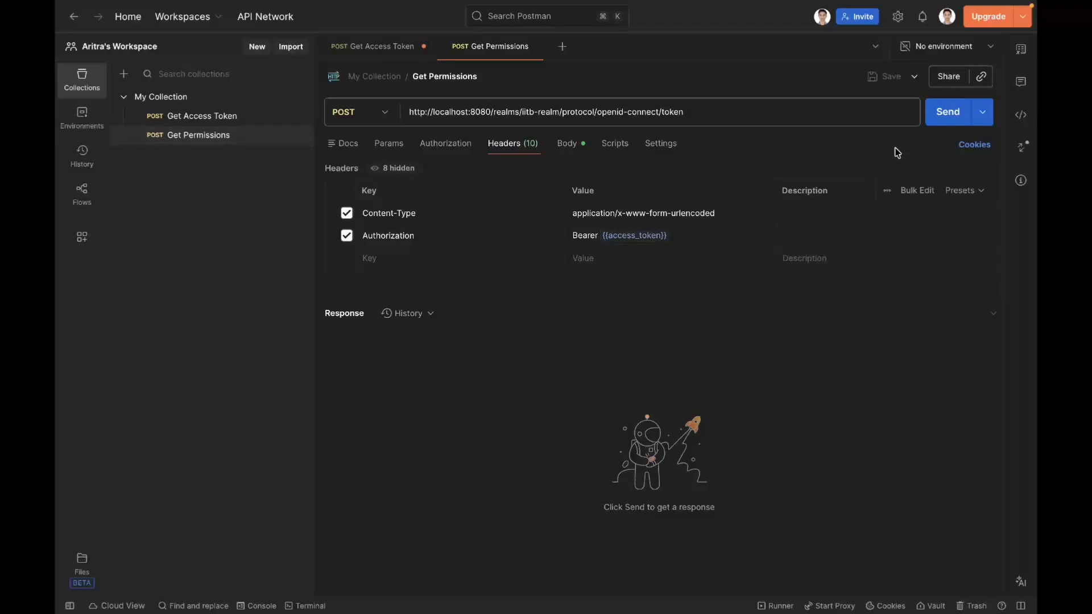
left_click(948, 112)
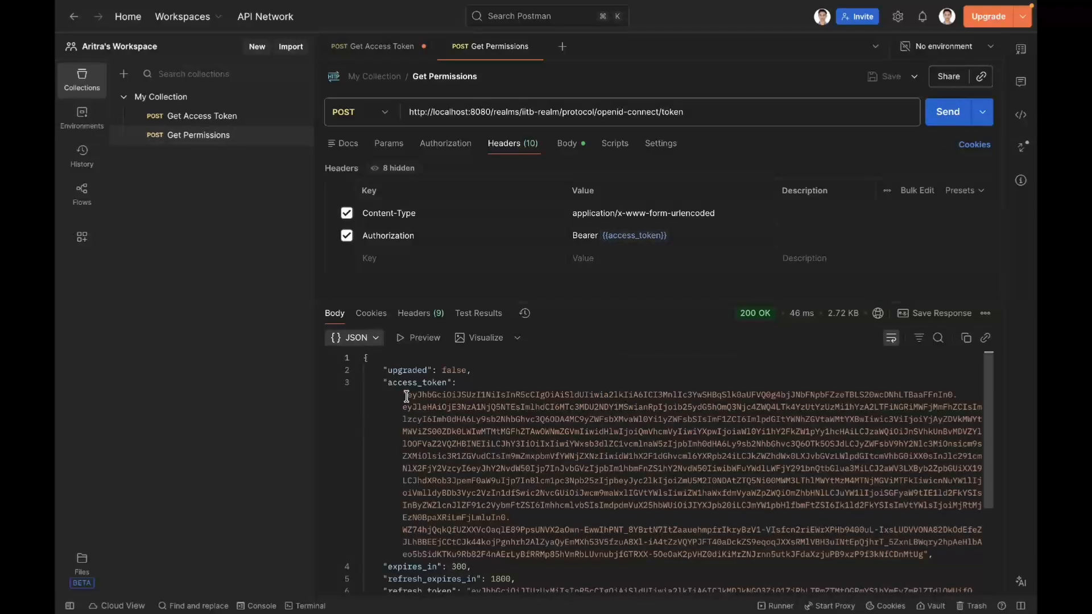
Step: Replace the token in the JWT Debugger on jwt.io with the access token from the Get Permissions response
left_click_drag(406, 395, 923, 552)
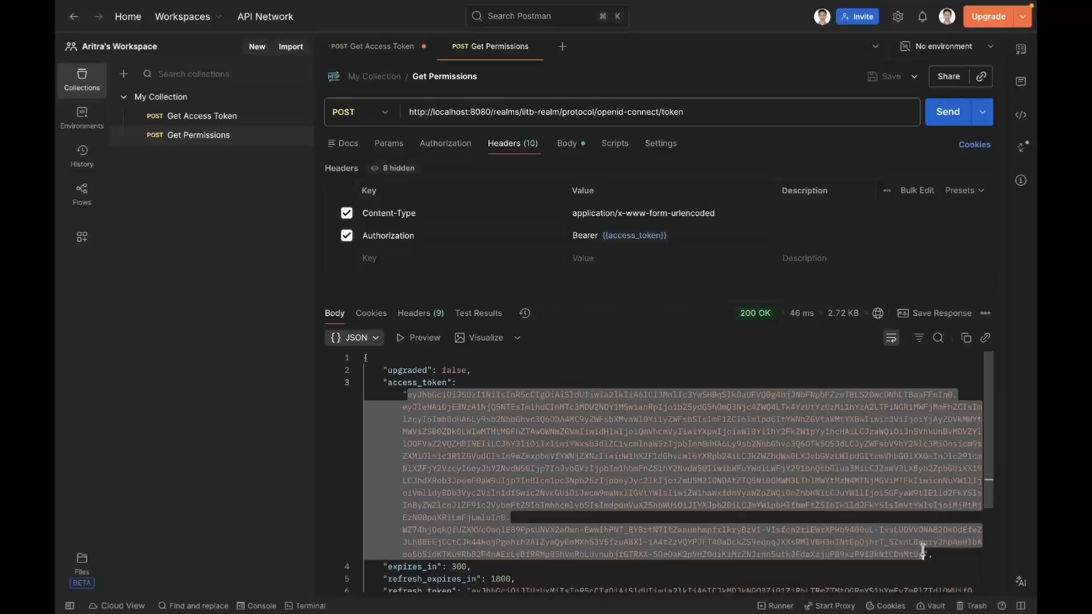
key("ctrl+Right")
left_click(411, 173)
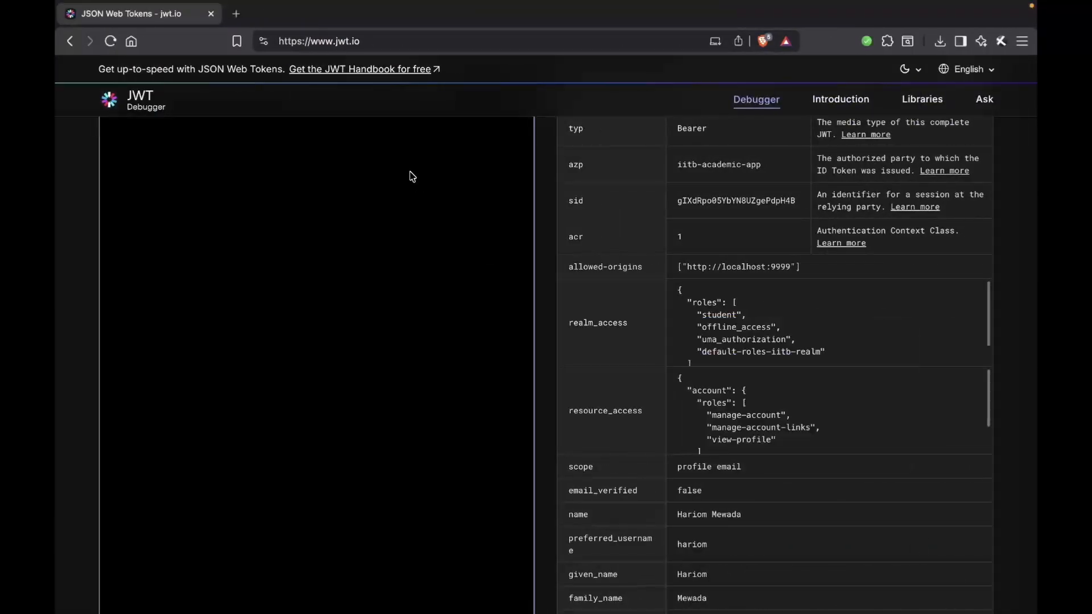
scroll(399, 169, "up", 5)
key("super+a")
key("super+v")
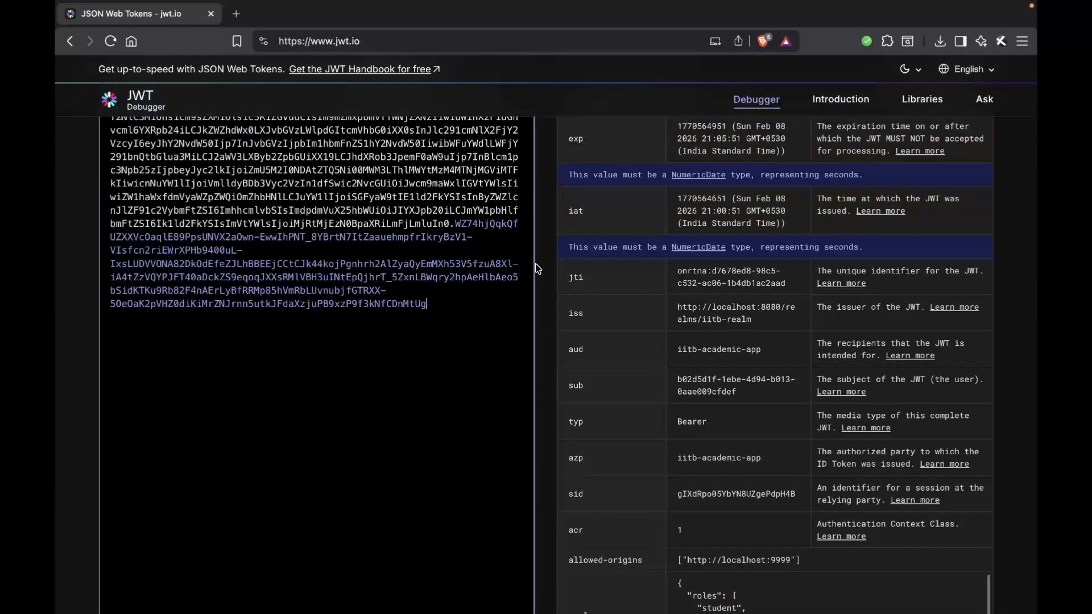
Step: Examine the resource permissions in the decoded token's authorization claim and compare them with the Student column on the Permissions slide
left_click(551, 273)
scroll(552, 273, "down", 10)
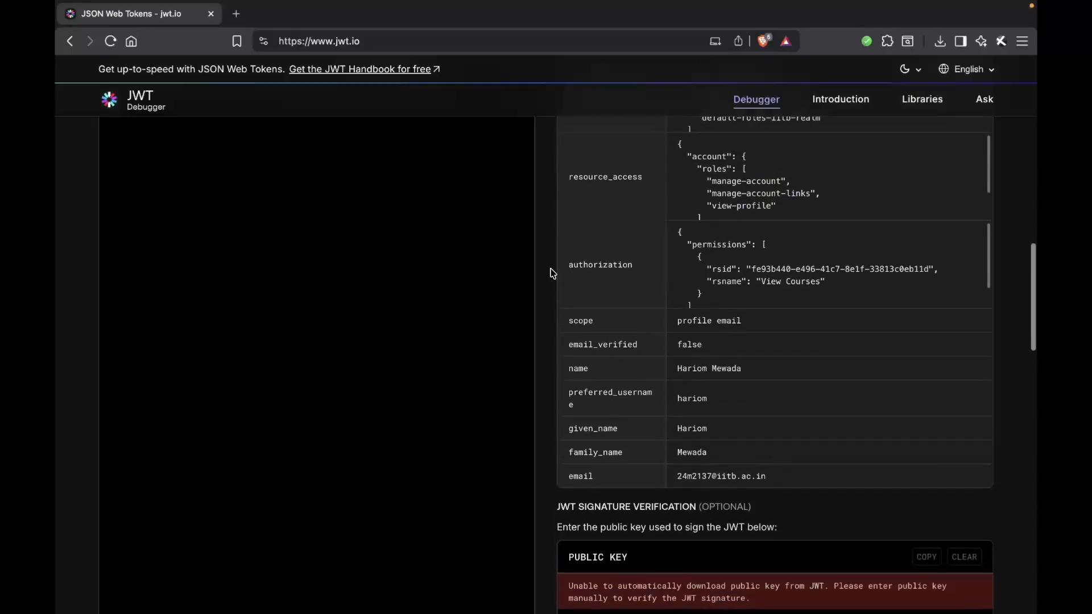
left_click_drag(760, 283, 820, 284)
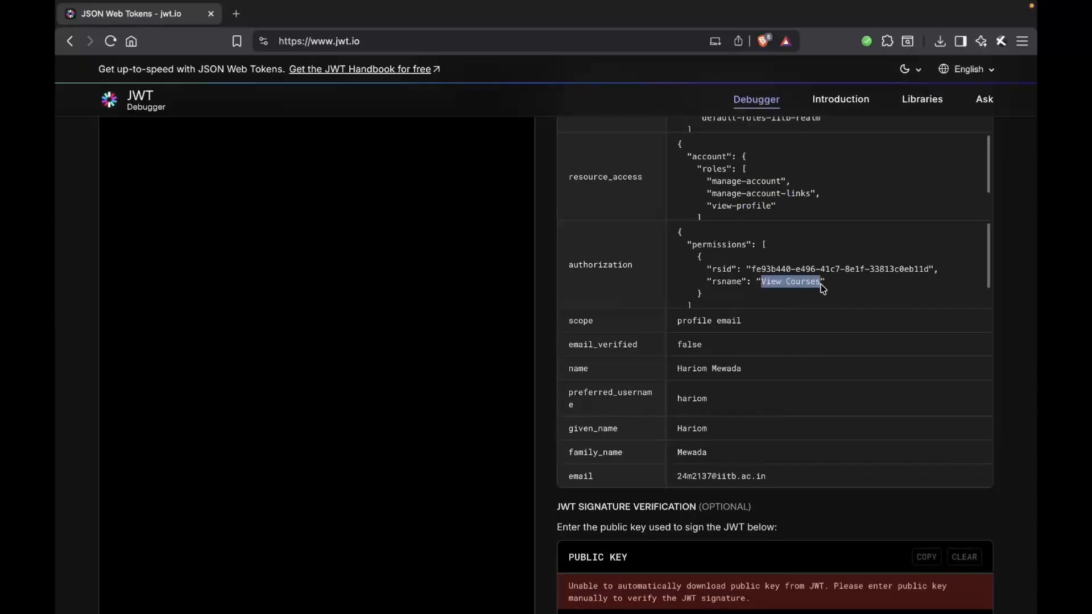
left_click(820, 285)
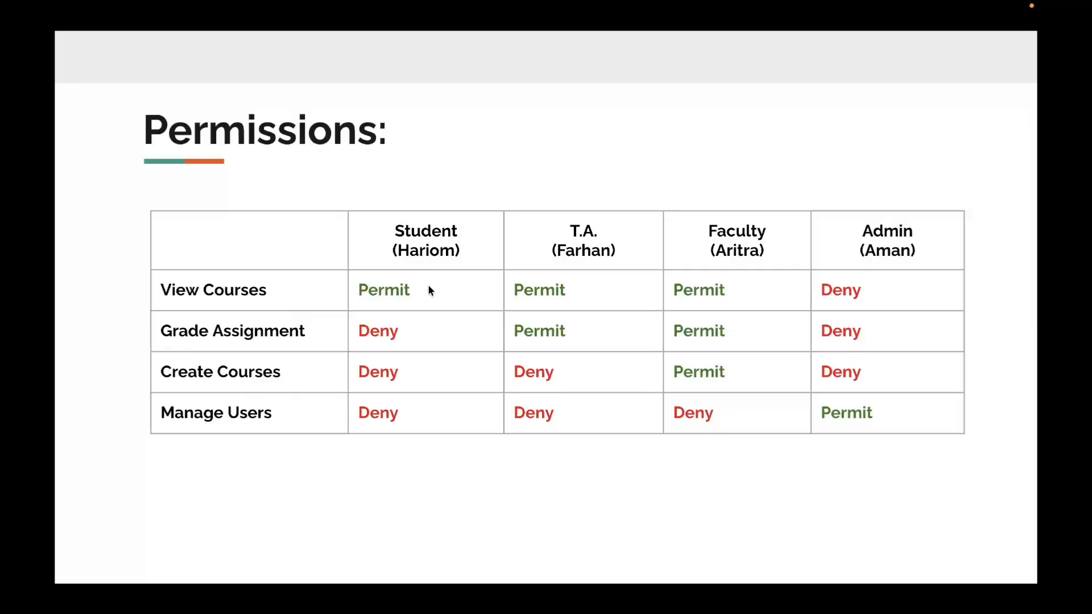
Step: In Postman, enable only the Create Course permission in the Get Permissions request body, send it, and check the response error
key("ctrl+Left")
key("ctrl+Left")
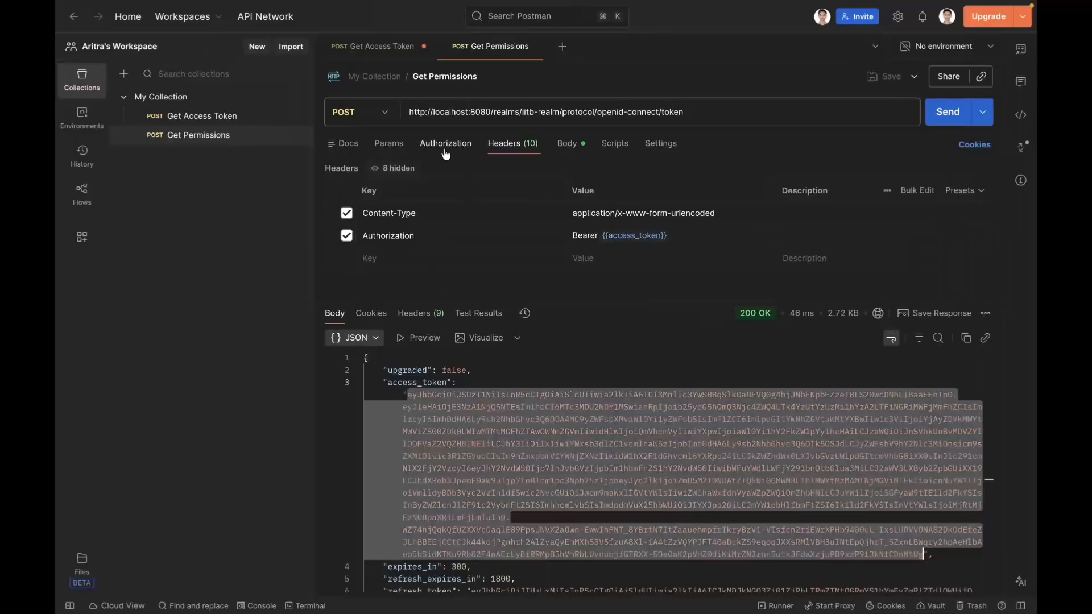
left_click(566, 144)
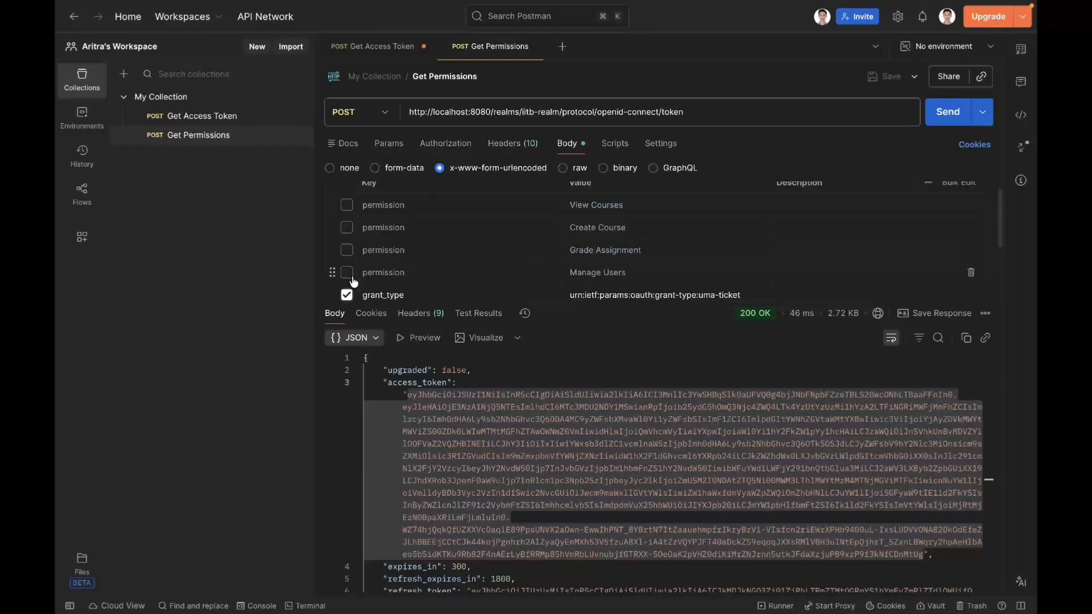
left_click(347, 228)
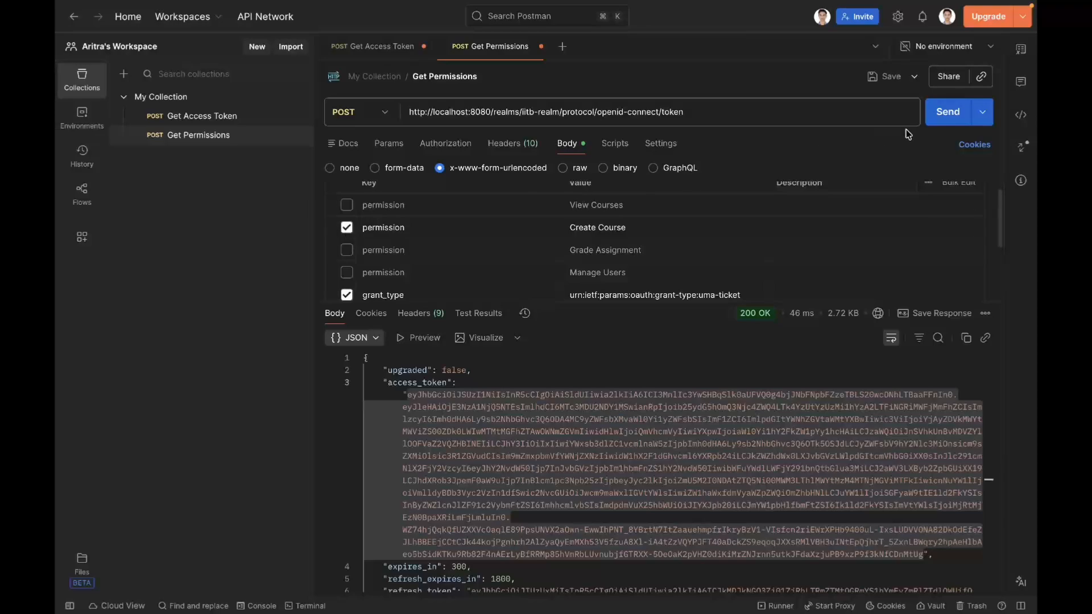
left_click(945, 117)
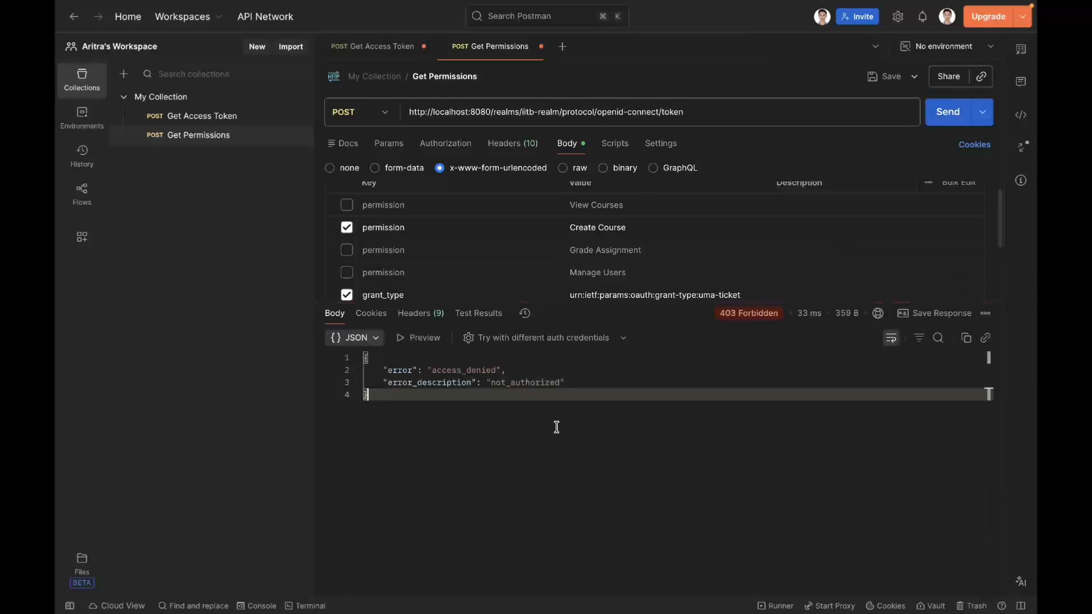
left_click_drag(432, 369, 505, 372)
left_click(506, 371)
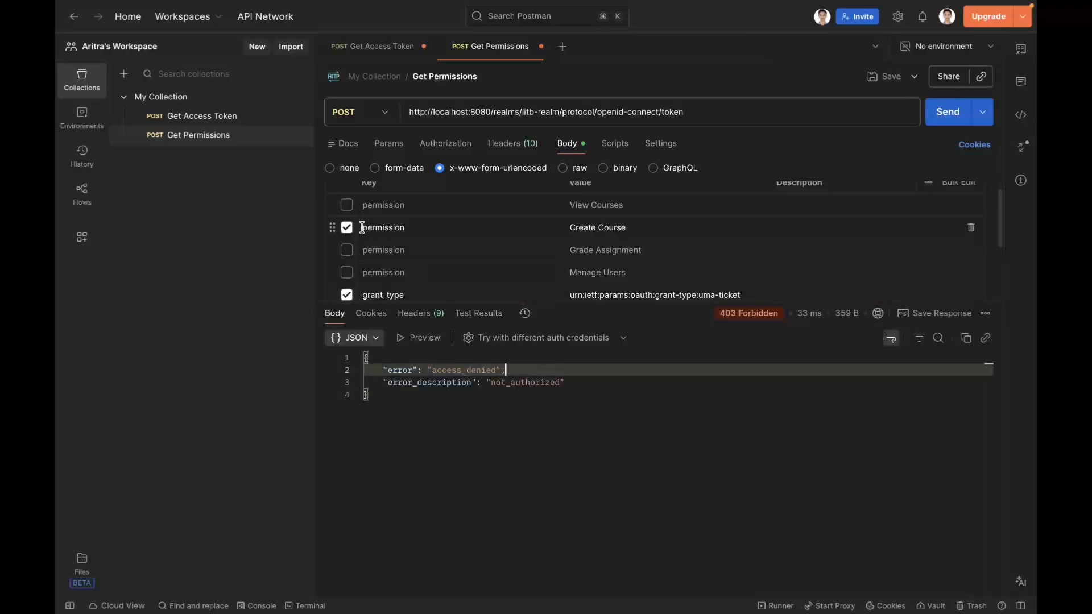
Step: Request only the Grade Assignment permission instead of Create Course and send the Get Permissions request
left_click(347, 229)
left_click(347, 250)
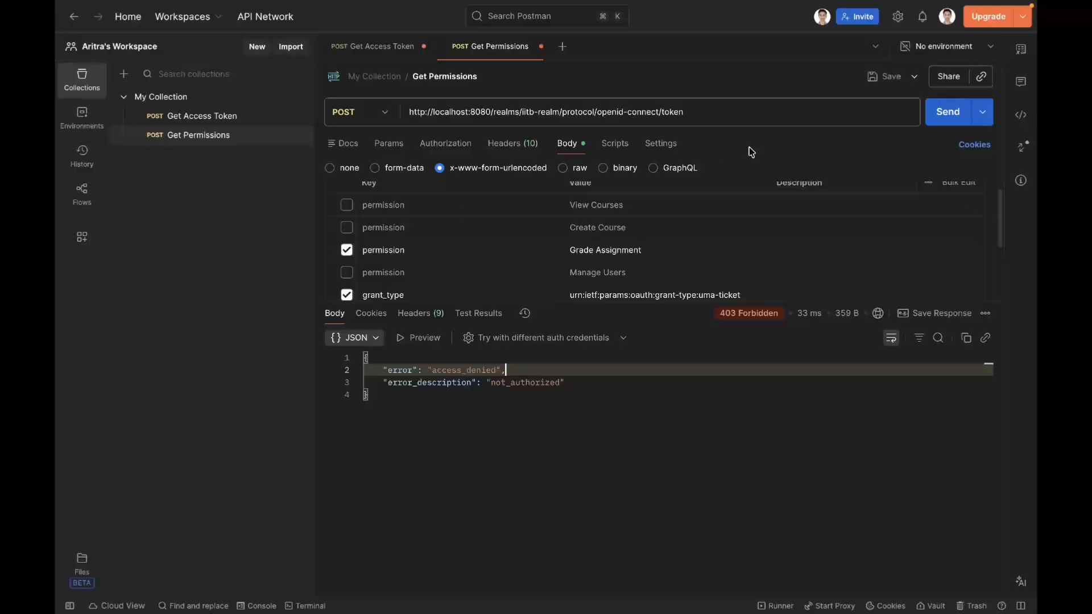
left_click(947, 111)
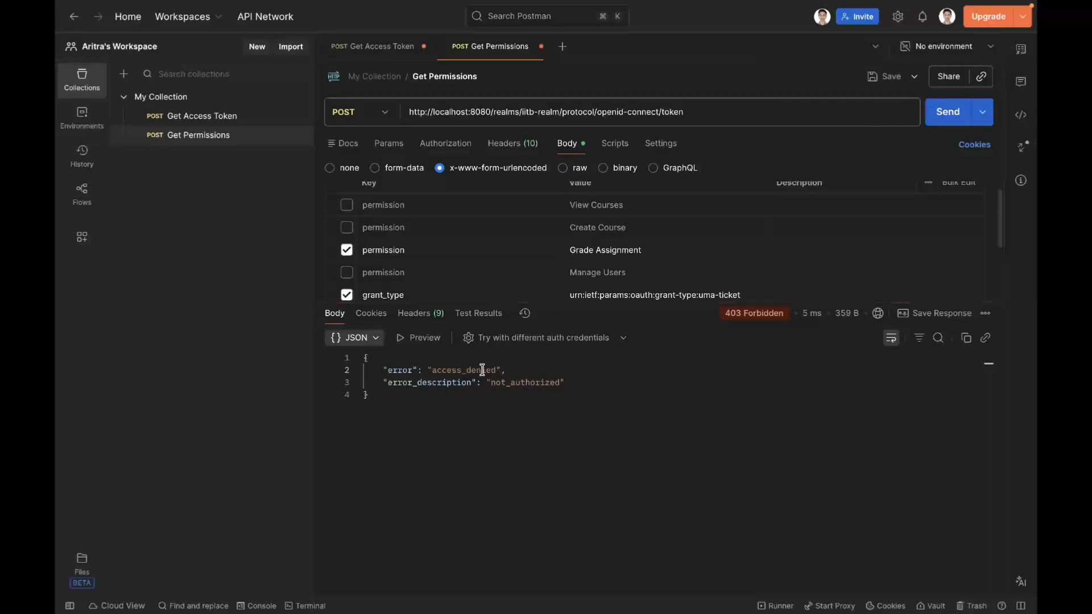
Step: Request only the Manage Users permission instead of Grade Assignment and send the Get Permissions request
left_click(347, 251)
left_click(347, 275)
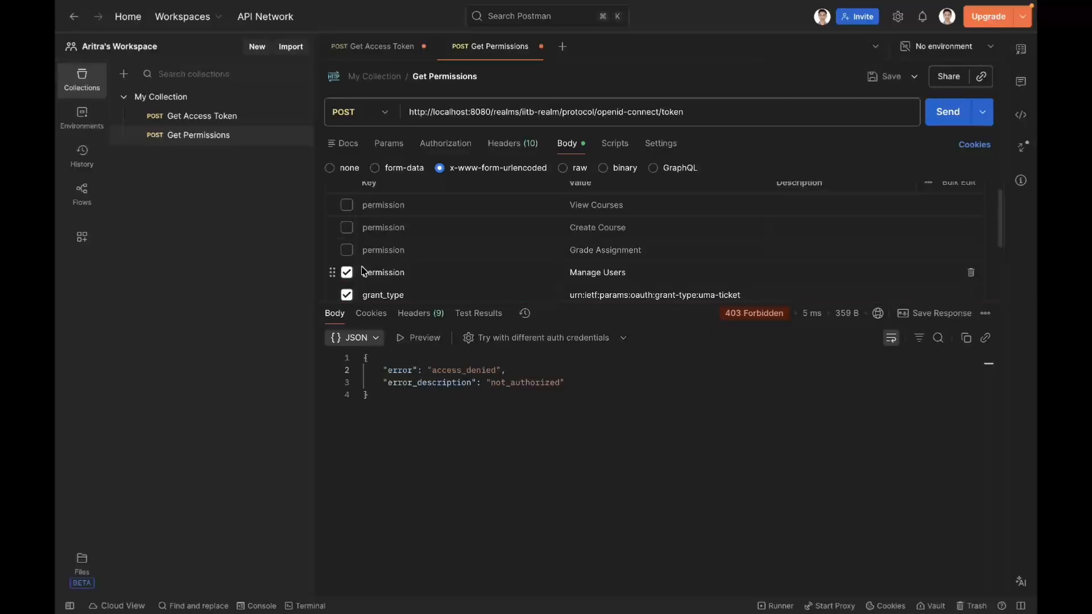
left_click(947, 124)
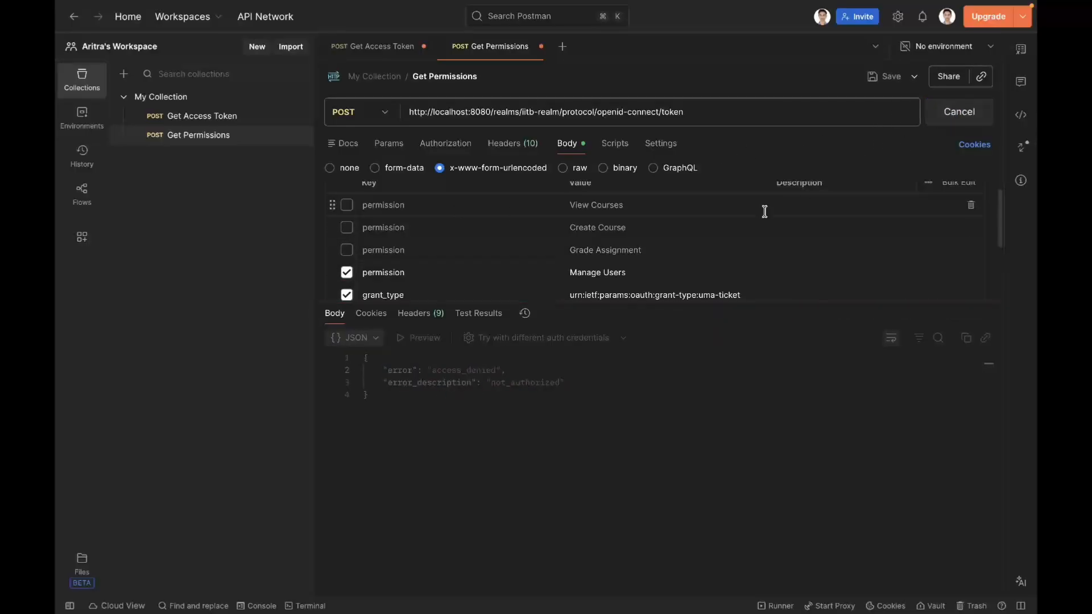
Step: Request only the View Courses permission instead of Manage Users, send the Get Permissions request and check the response status
left_click(346, 276)
left_click(347, 206)
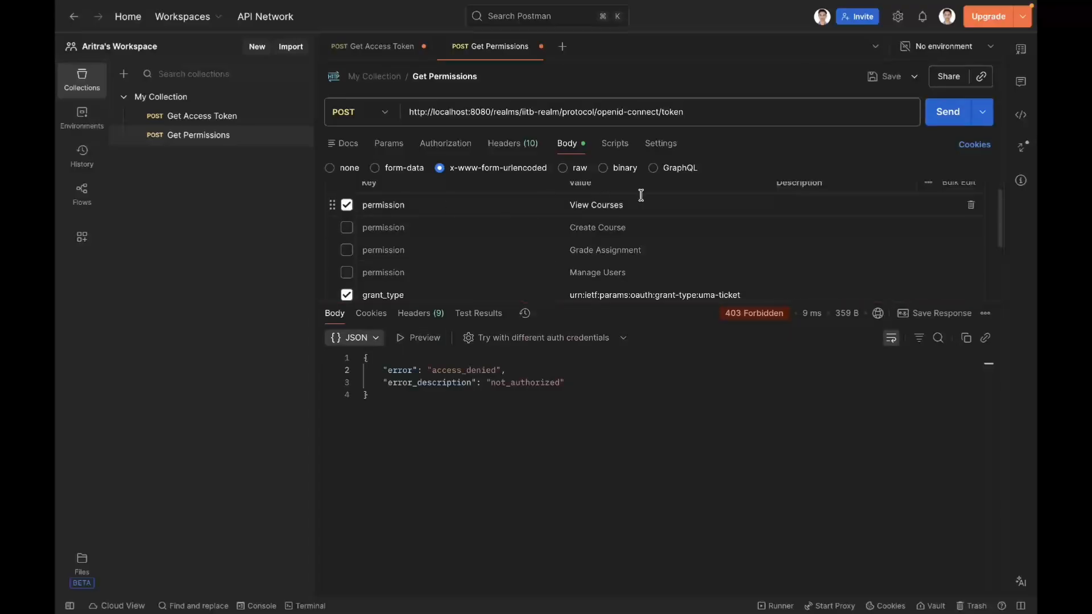
left_click(946, 112)
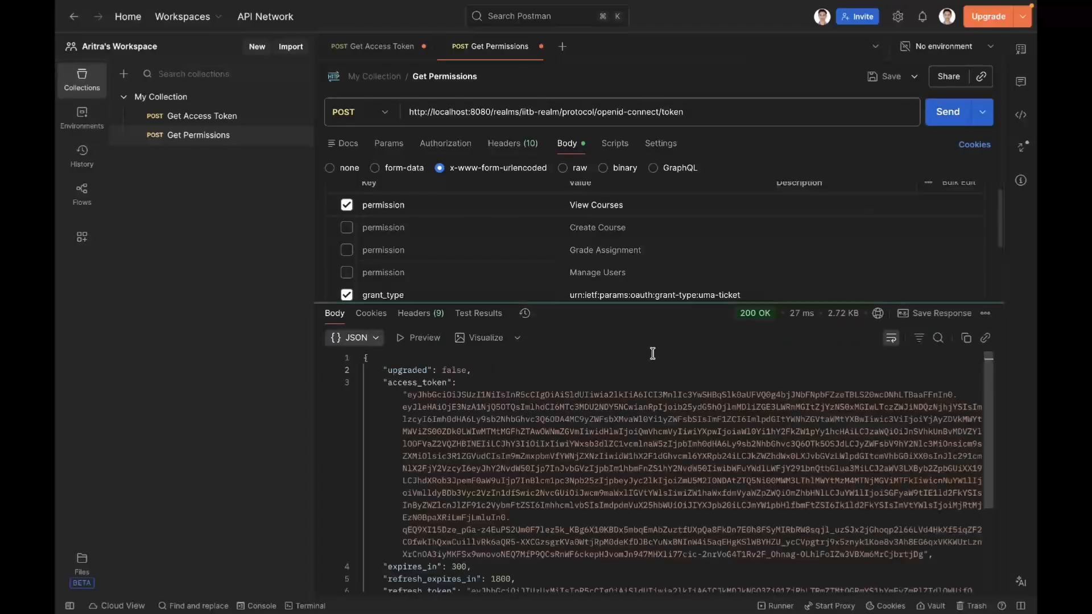
mouse_move(747, 316)
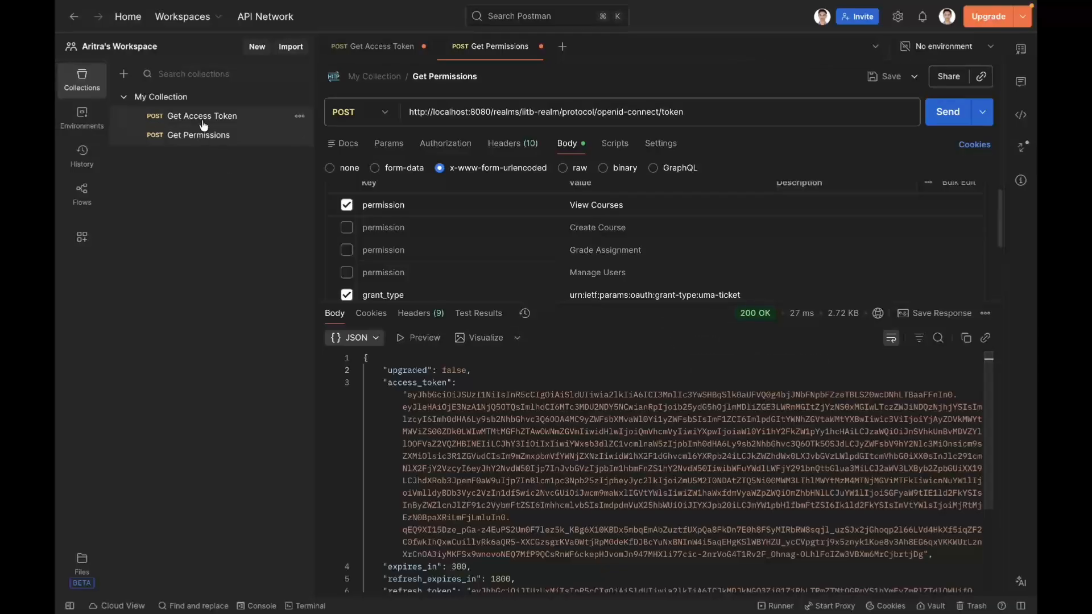
Step: In the Get Access Token request, set the username to the T.A. user's username and send the request
left_click(271, 117)
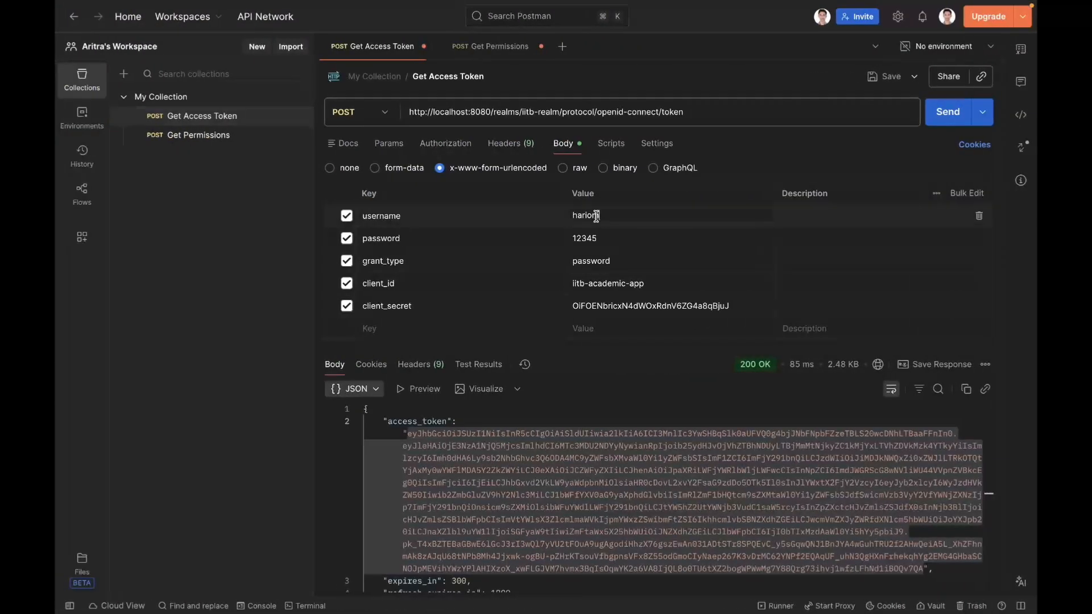
double_click(595, 215)
type("farhan")
left_click(750, 161)
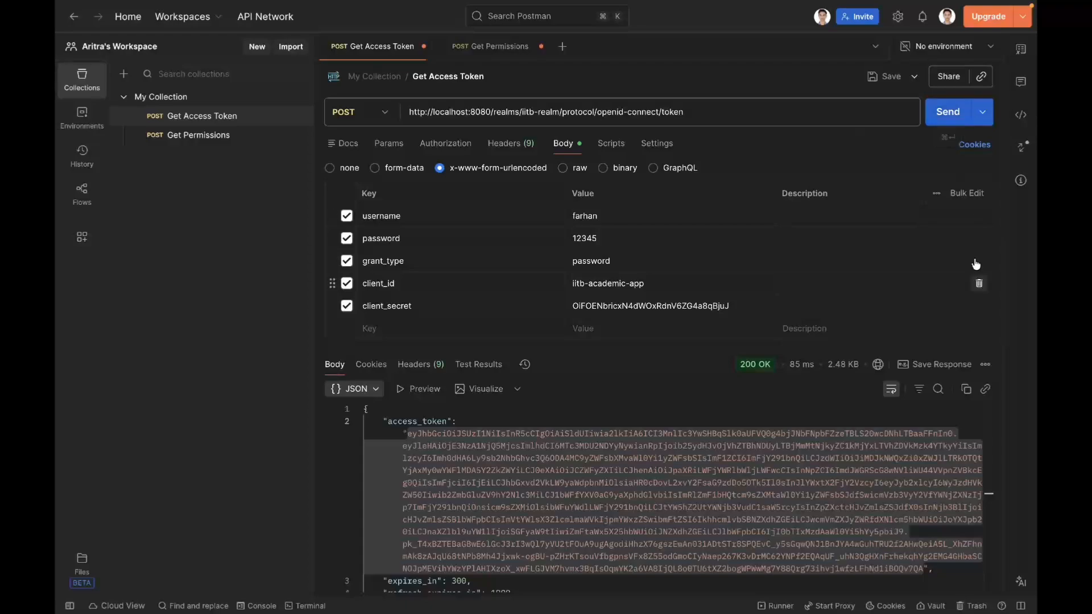
left_click(946, 121)
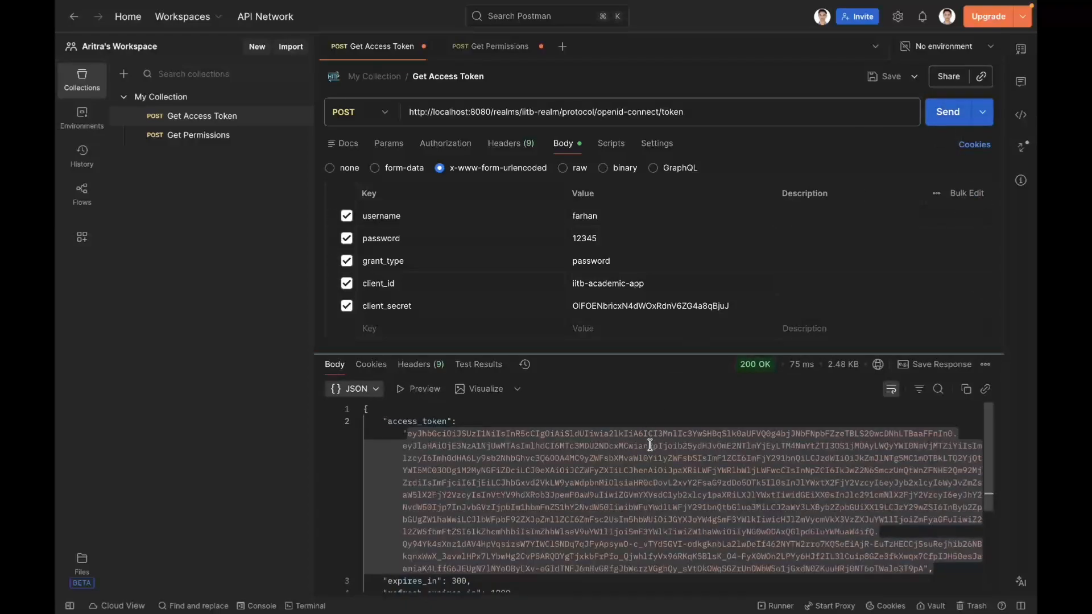
Step: Copy the access token from the Get Access Token response and decode it in the JWT Debugger on jwt.io
left_click(646, 423)
left_click(401, 409)
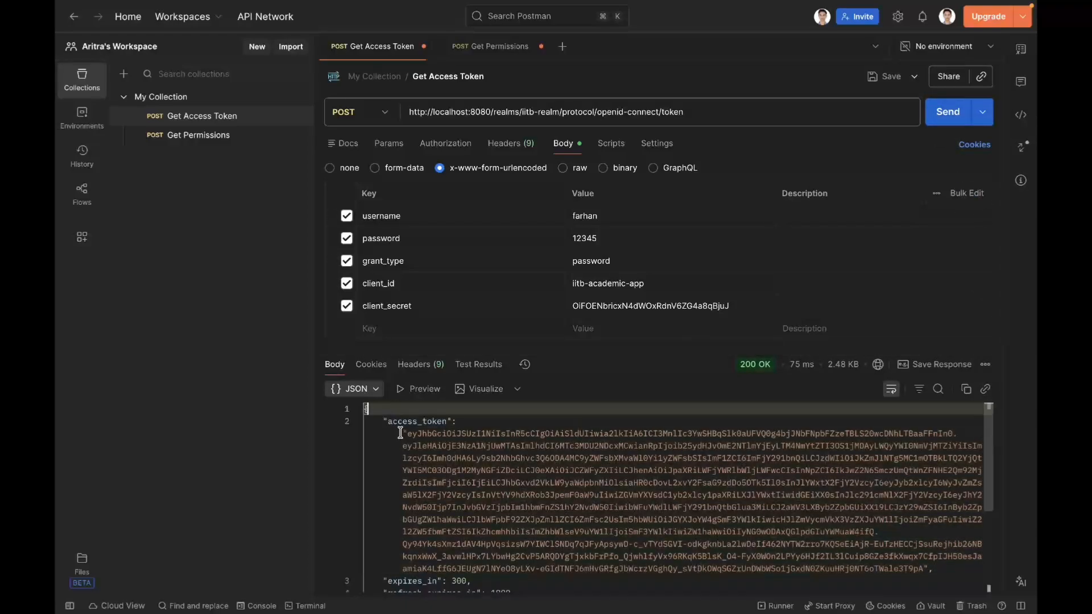
left_click_drag(404, 433, 923, 567)
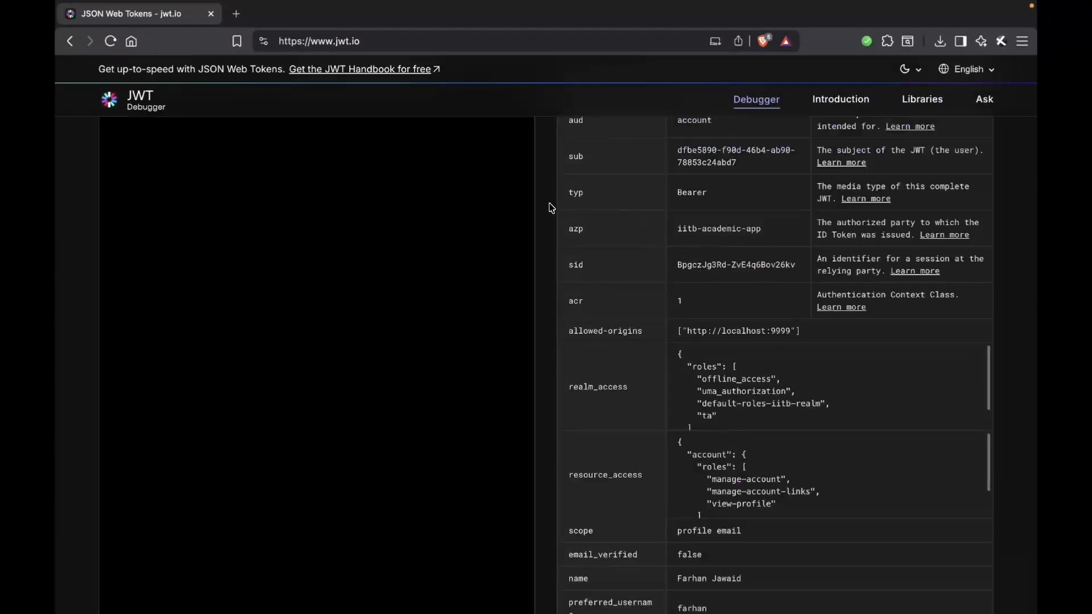
Step: Examine the name claim and the realm_access roles of the T.A. user's decoded token
scroll(551, 206, "down", 8)
scroll(550, 207, "up", 3)
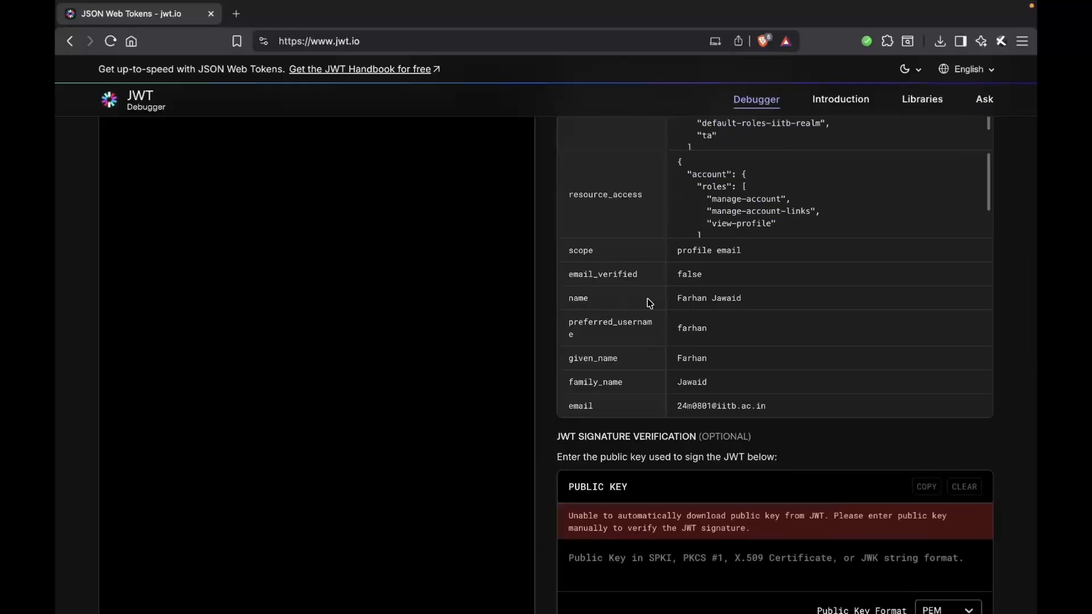
left_click_drag(563, 301, 803, 301)
scroll(802, 301, "up", 4)
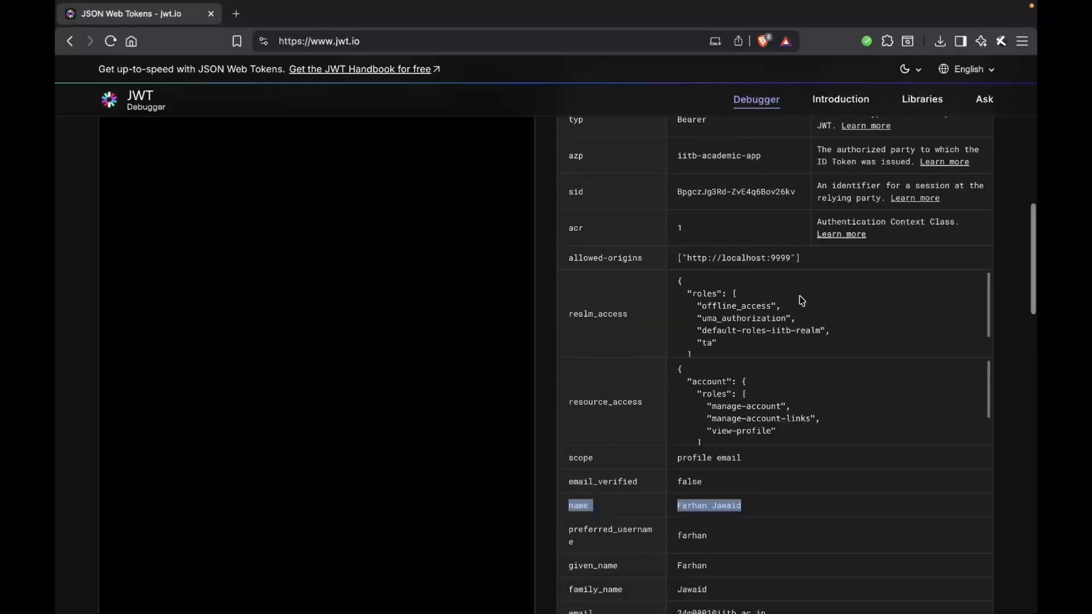
left_click_drag(567, 314, 680, 314)
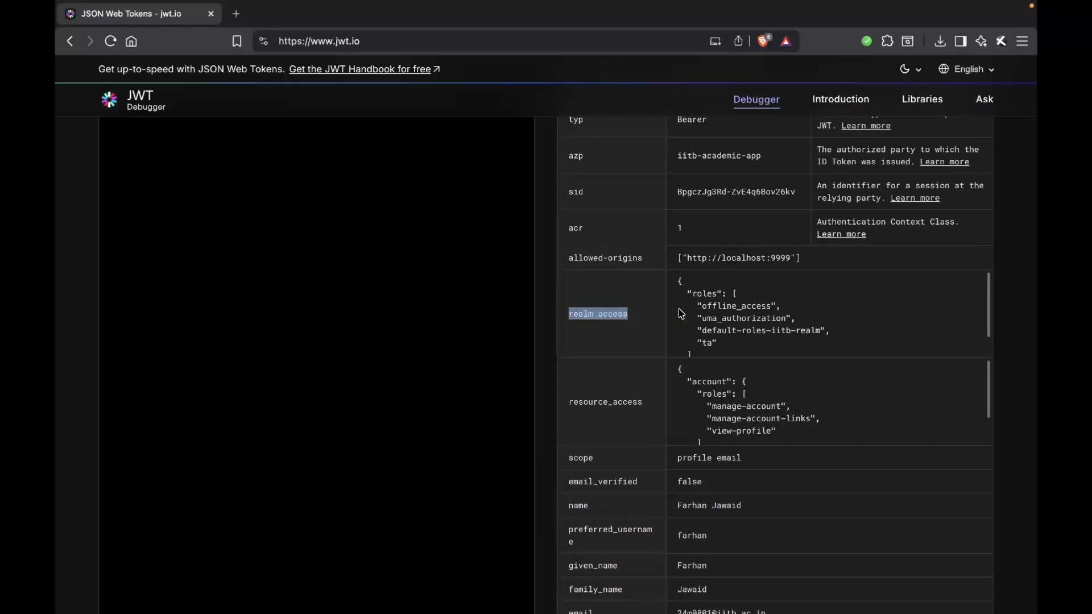
double_click(708, 343)
Step: In Postman, replace the access_token variable in the Get Permissions request's Authorization header with the copied access token
key("ctrl+Left")
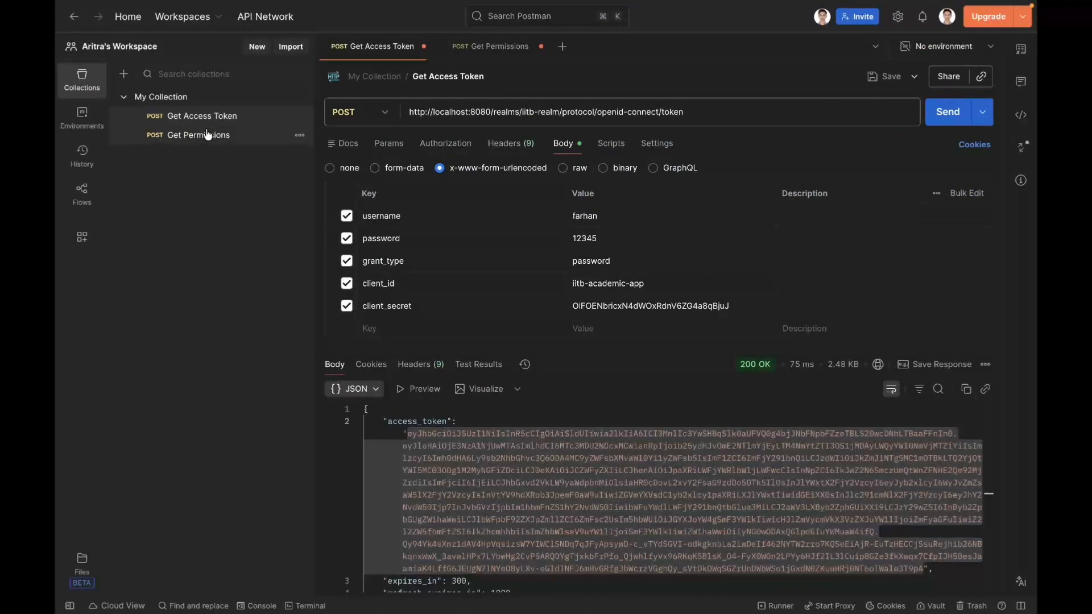
left_click(207, 134)
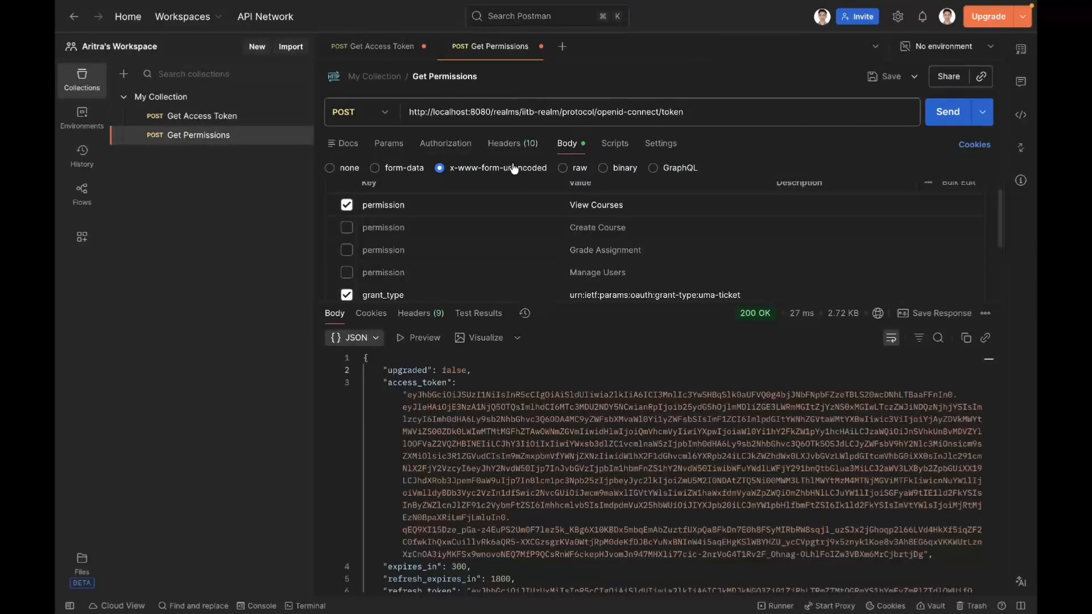
left_click(512, 143)
mouse_move(648, 236)
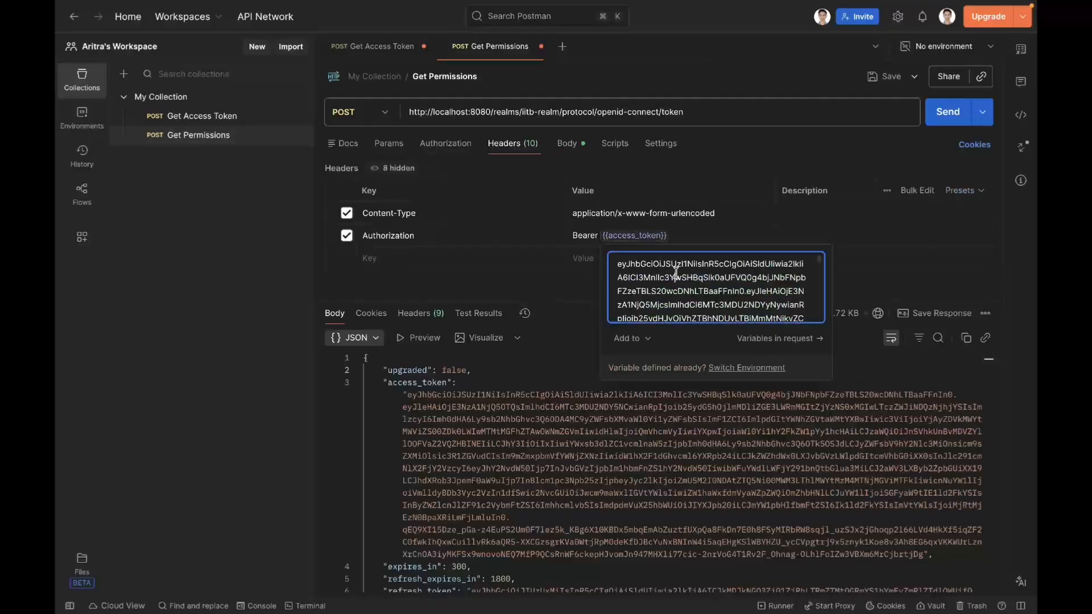
key("super+a")
key("super+v")
key("Return")
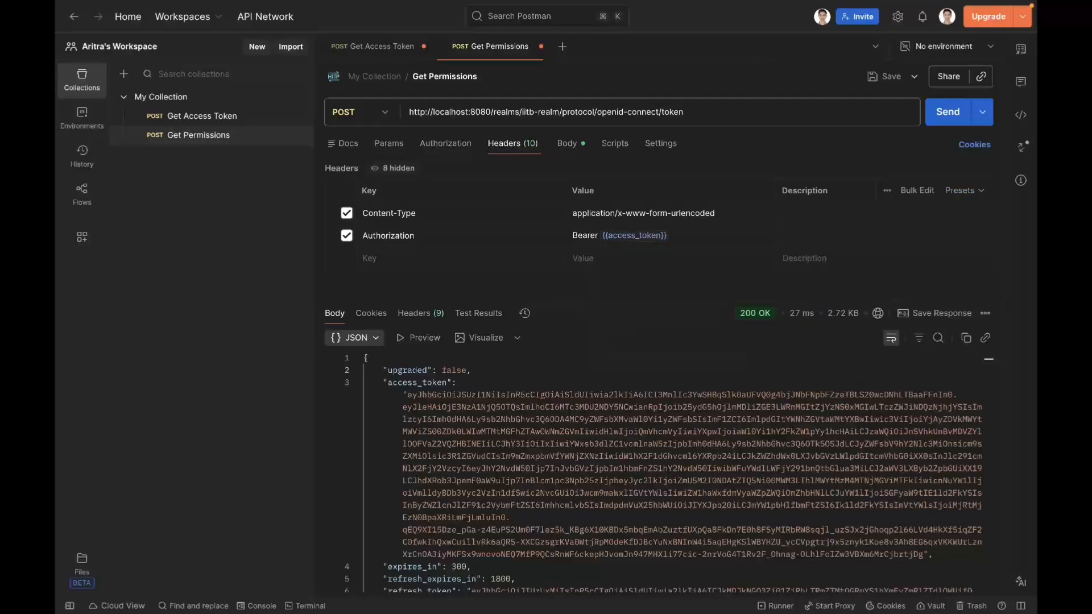
Step: Disable the View Courses permission parameter in the request body and send the Get Permissions request without any permission filter
left_click(576, 151)
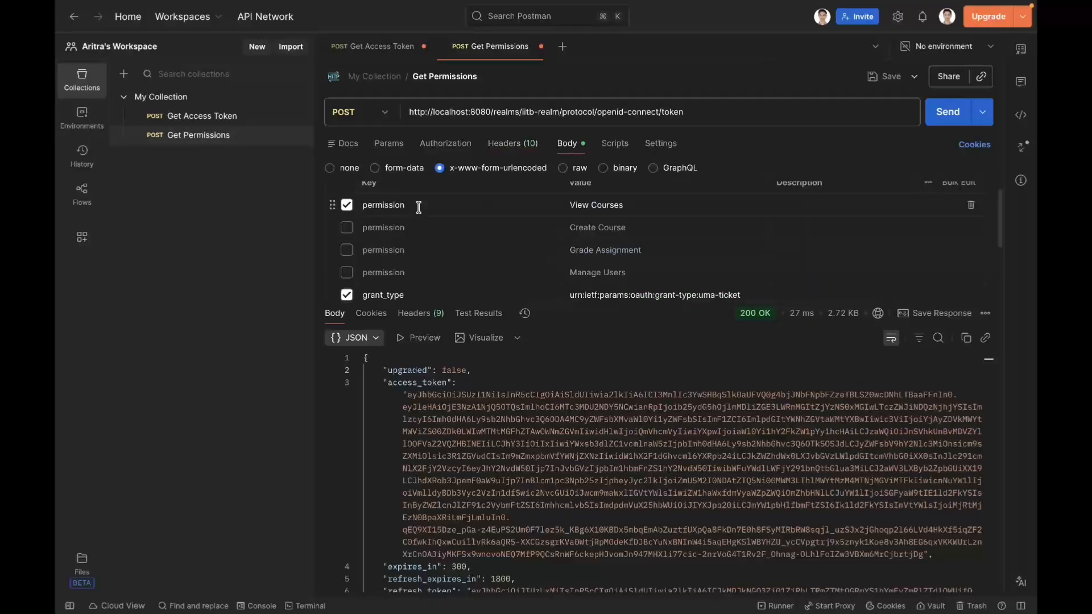
left_click(347, 206)
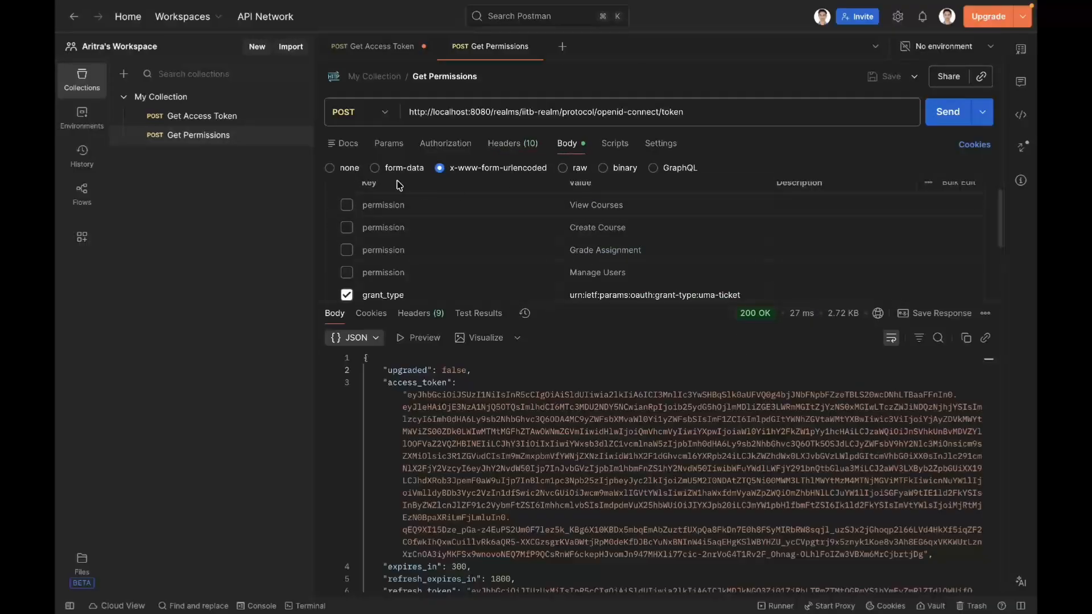
left_click(950, 112)
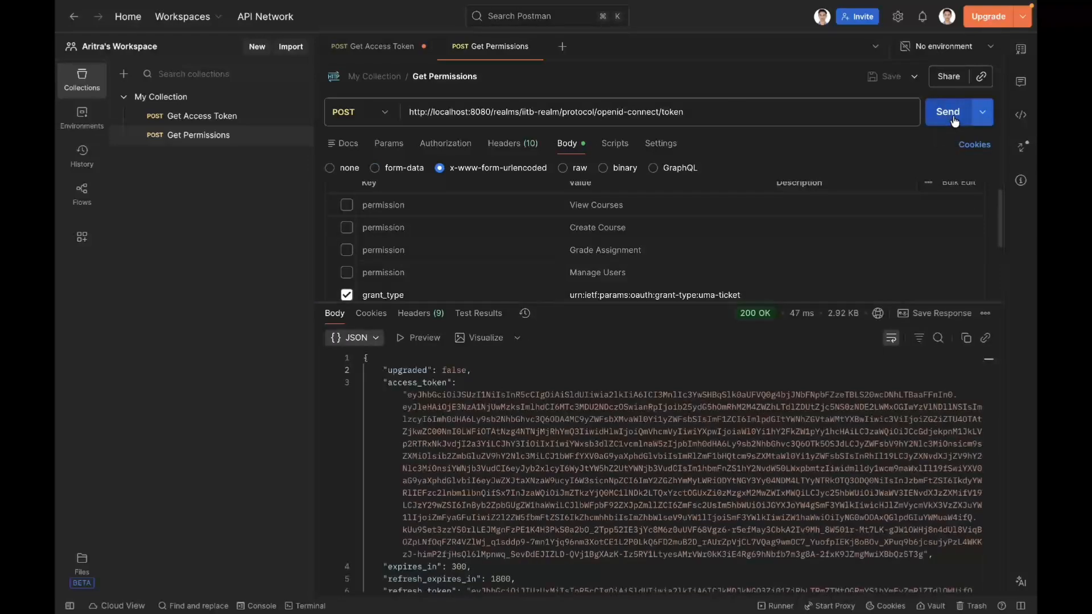
Step: Copy the access token from the Get Permissions response and replace the token in the JWT Debugger on jwt.io with it
left_click(408, 397)
left_click_drag(407, 397, 934, 549)
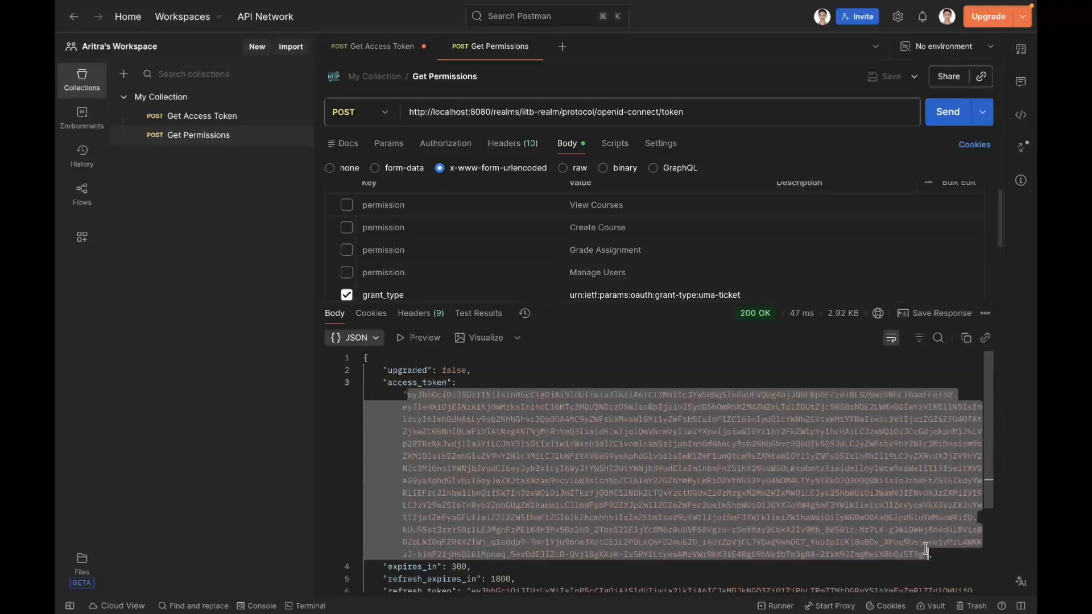
key("super+c")
key("ctrl+Right")
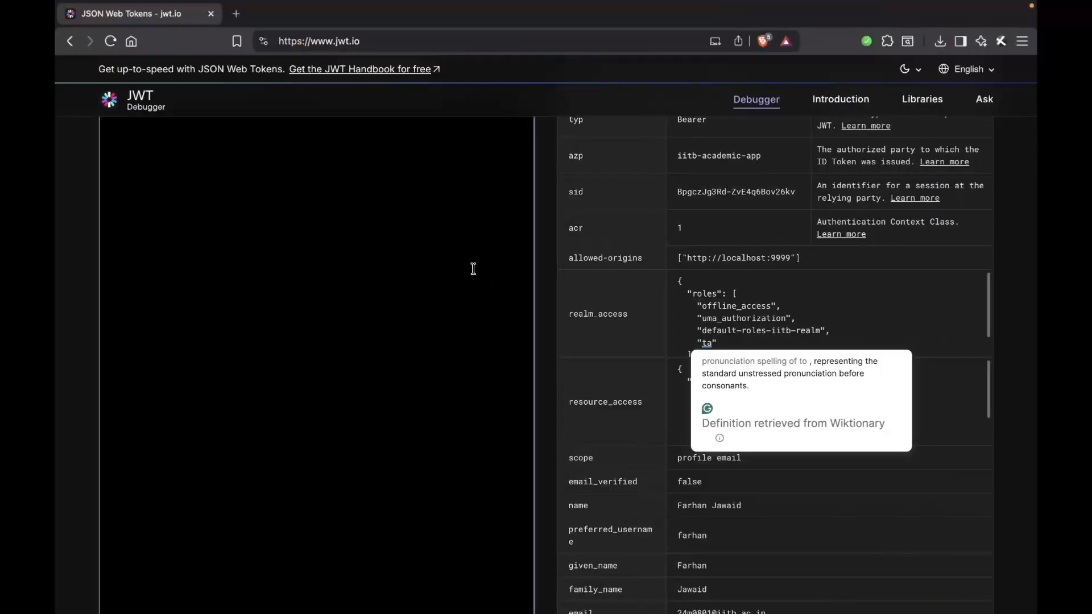
left_click(473, 268)
key("super+a")
key("super+v")
Step: Examine the resource names in the decoded token's authorization claim and compare them with the T.A. column on the Permissions slide
scroll(541, 280, "down", 5)
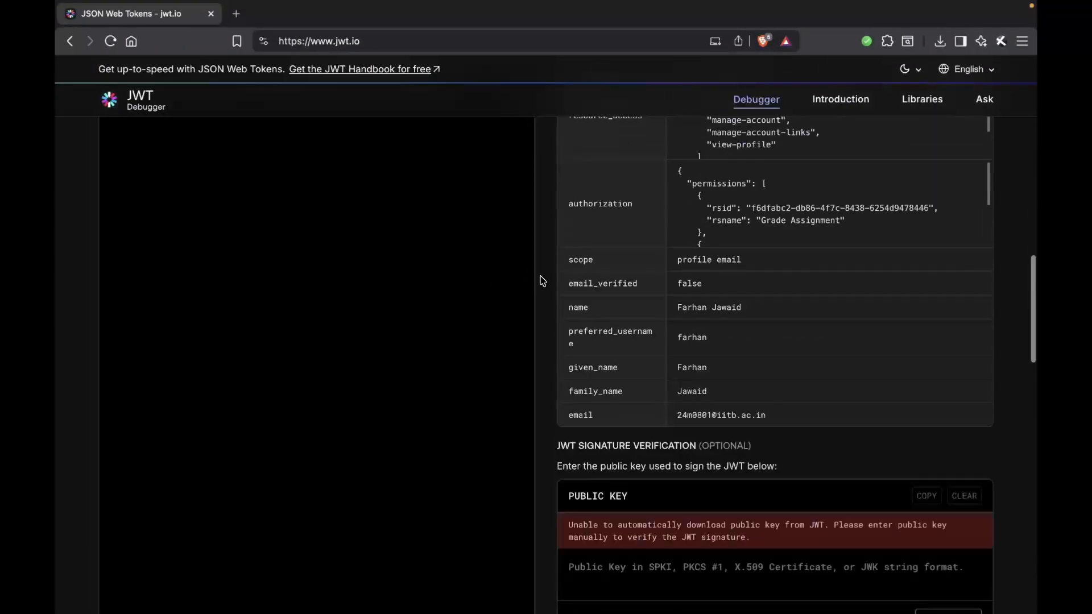
scroll(690, 369, "up", 2)
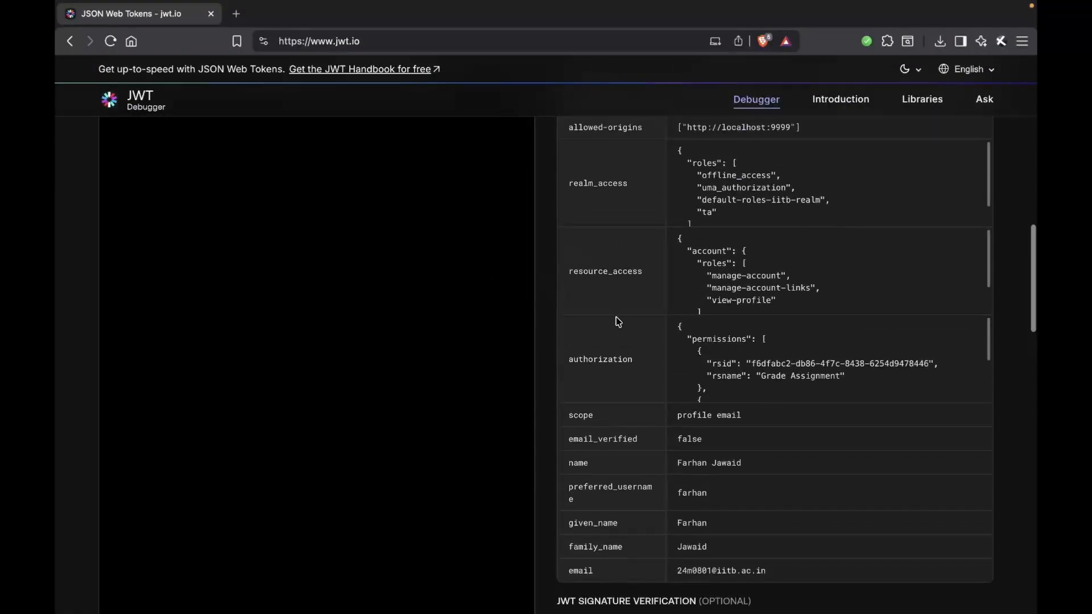
left_click_drag(568, 360, 659, 360)
left_click(697, 362)
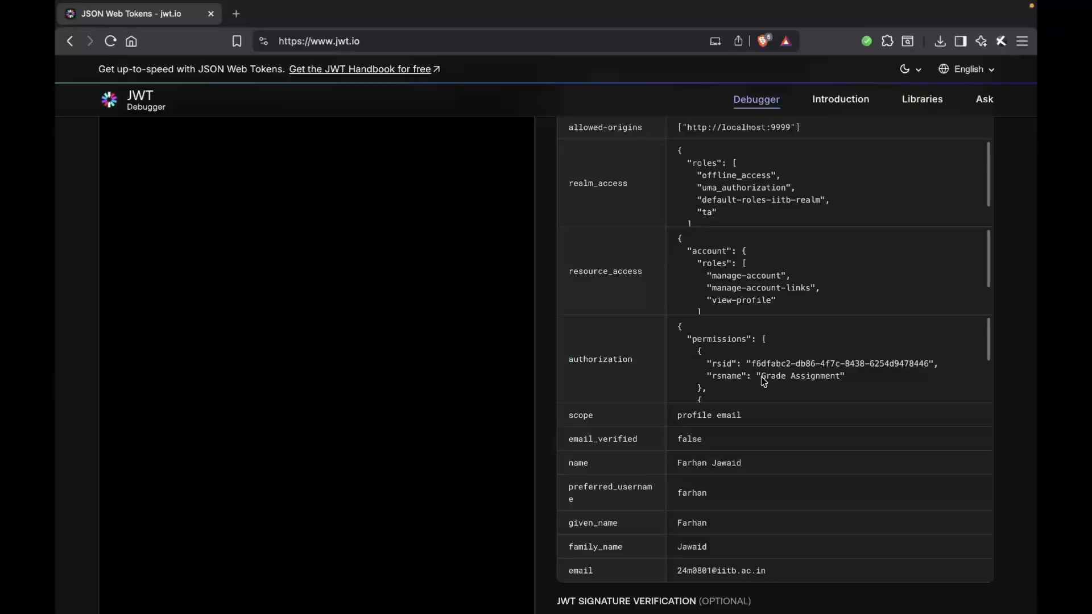
left_click_drag(763, 379, 845, 382)
scroll(836, 381, "down", 3)
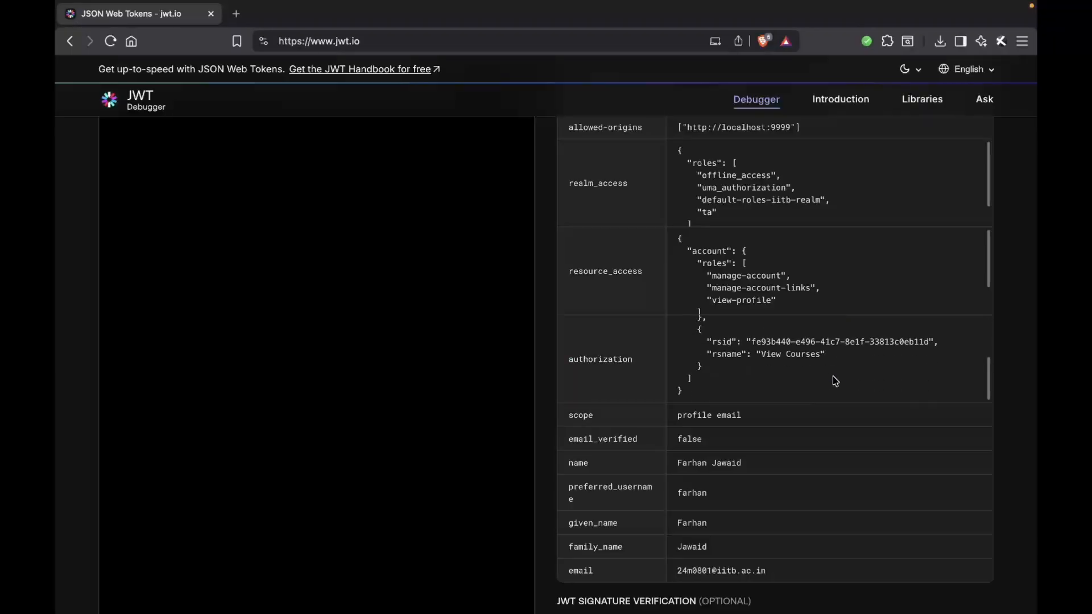
left_click_drag(761, 355, 817, 356)
left_click(817, 356)
key("ctrl+Right")
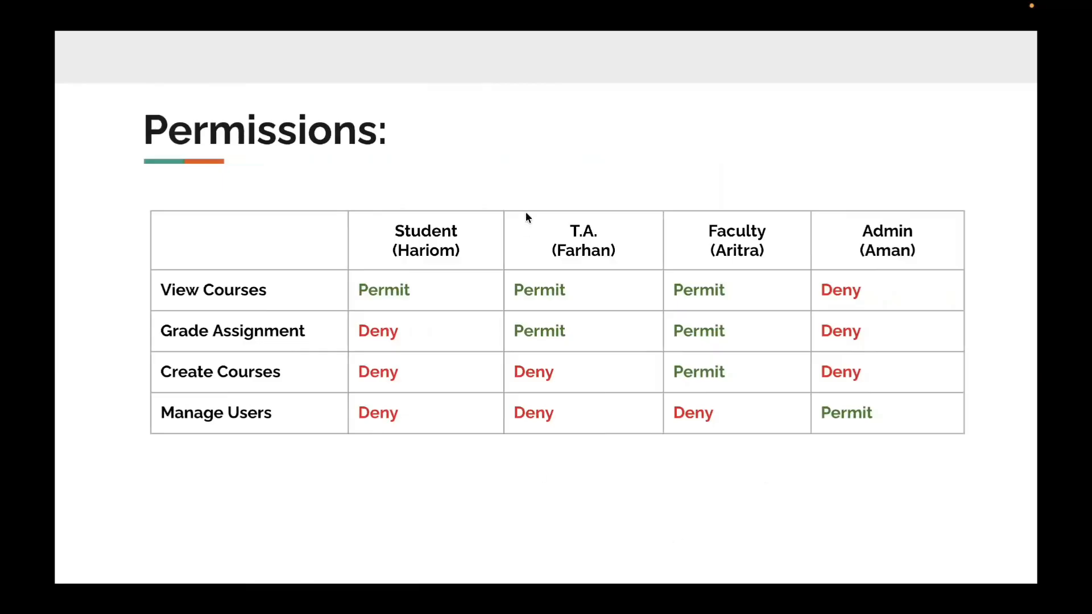
Step: In Postman, enable only the Create Course permission parameter, send the Get Permissions request and check the response
key("ctrl+Left")
key("ctrl+Left")
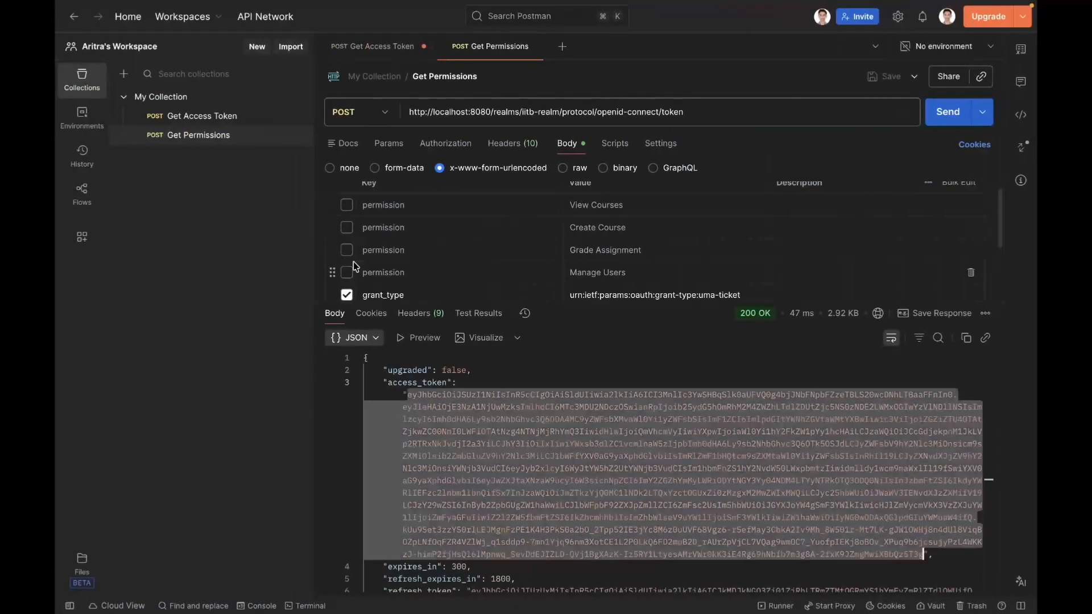
left_click(347, 229)
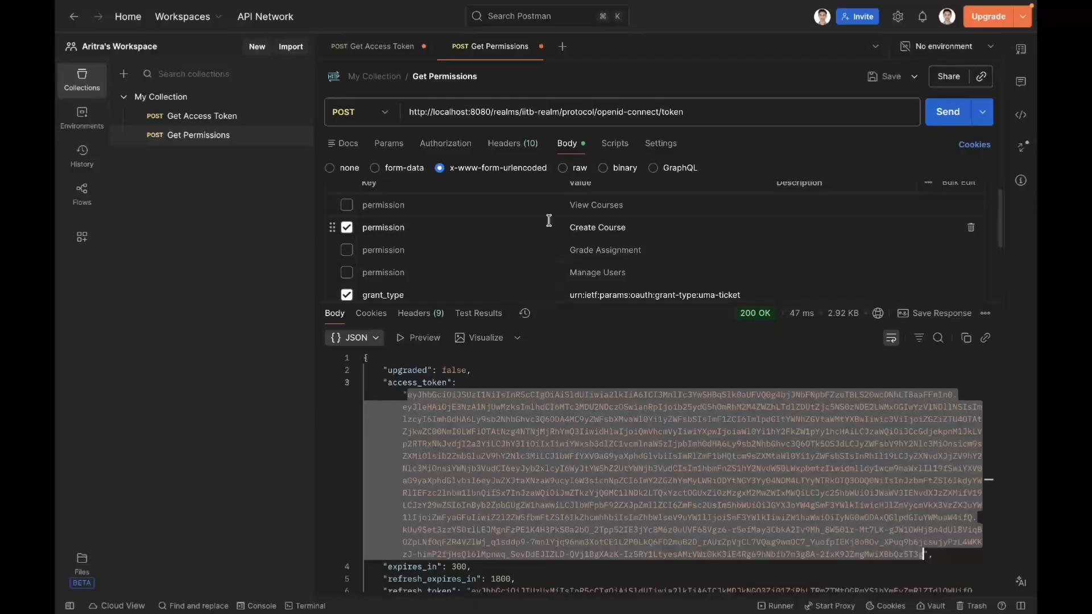
left_click(943, 112)
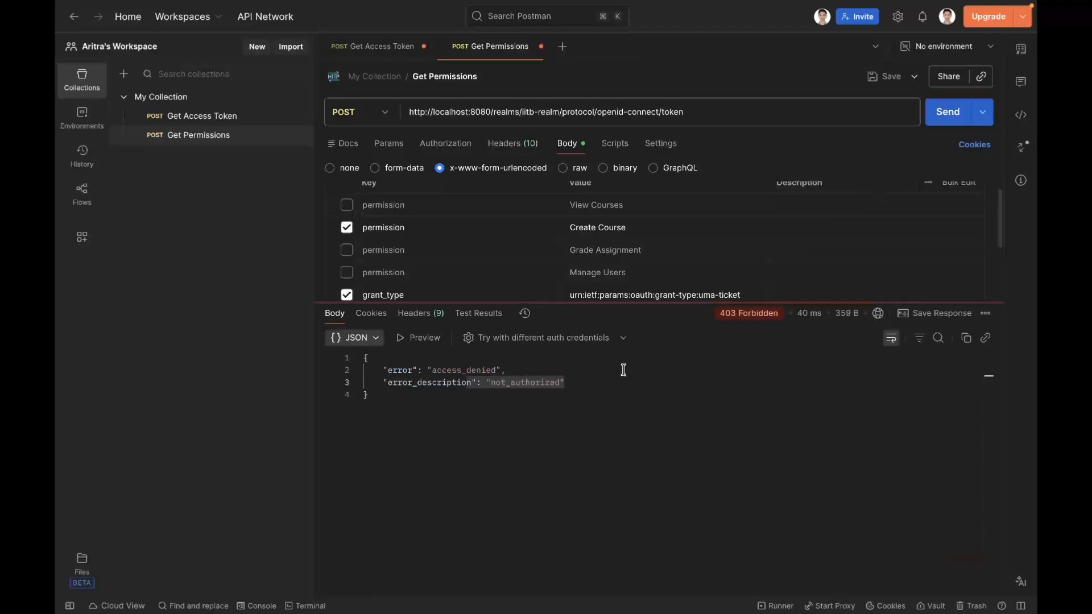
left_click_drag(573, 402, 337, 362)
left_click(468, 416)
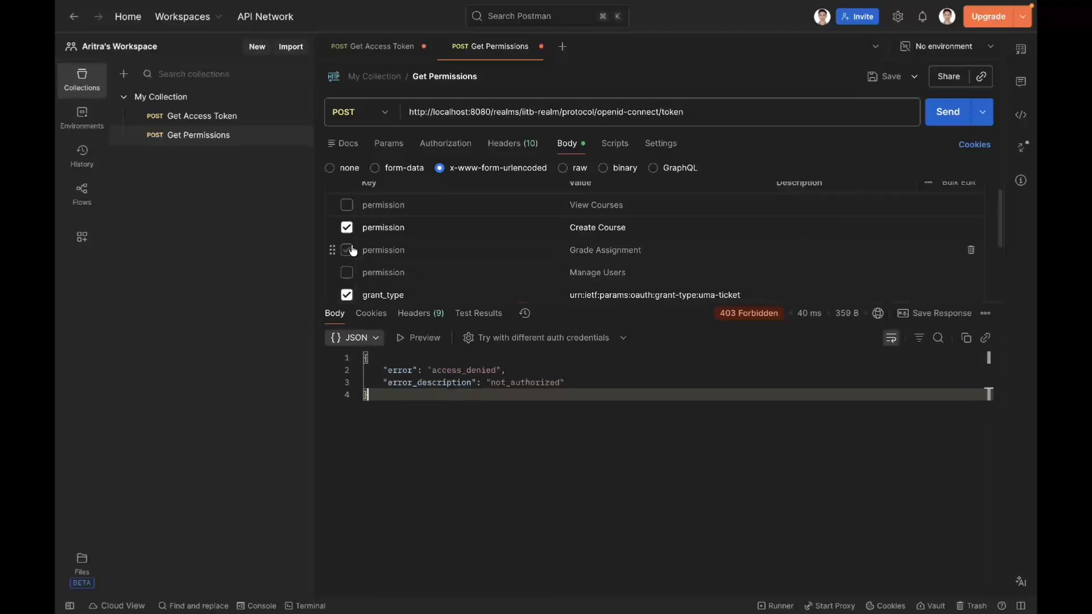
Step: Request the Manage Users permission in place of Create Course, send the request and check the response
left_click(347, 228)
left_click(347, 272)
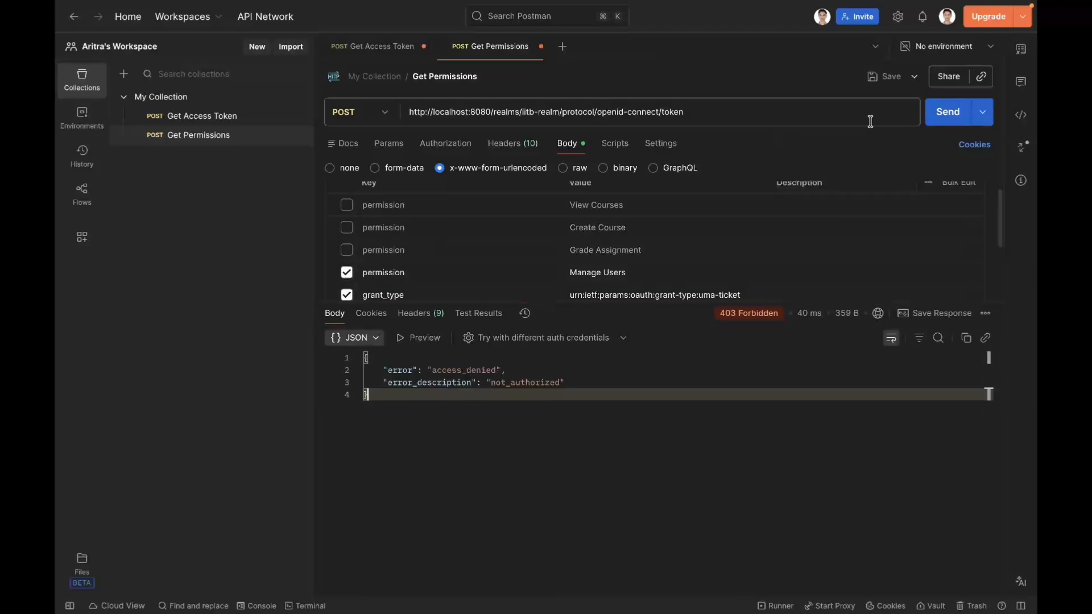
left_click(943, 112)
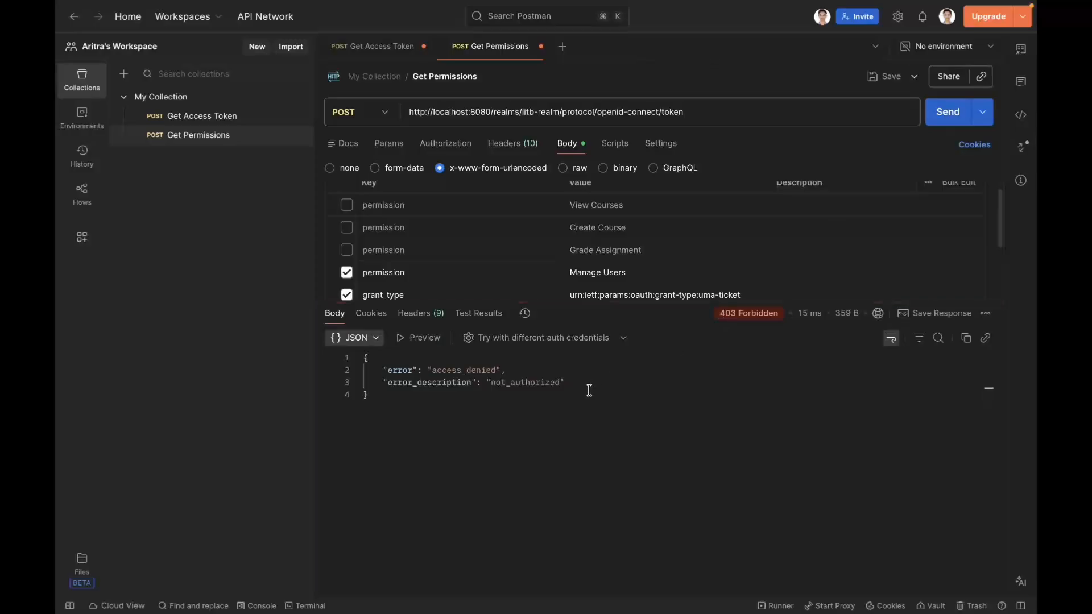
left_click_drag(365, 358, 376, 370)
left_click(402, 383)
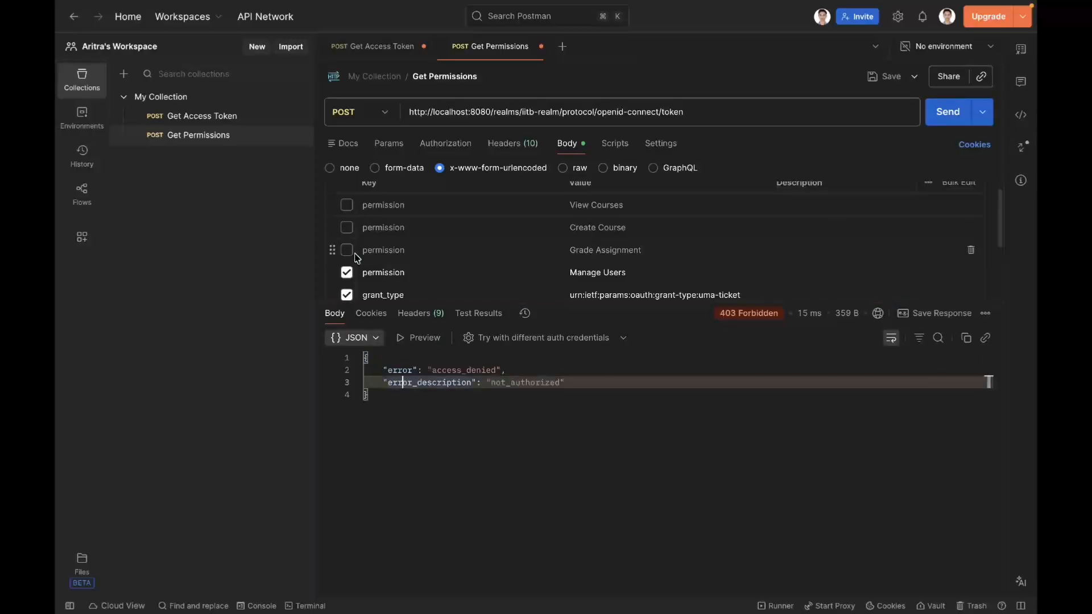
Step: Switch the requested permission from Manage Users to View Courses and send the Get Permissions request
left_click(347, 273)
left_click(348, 208)
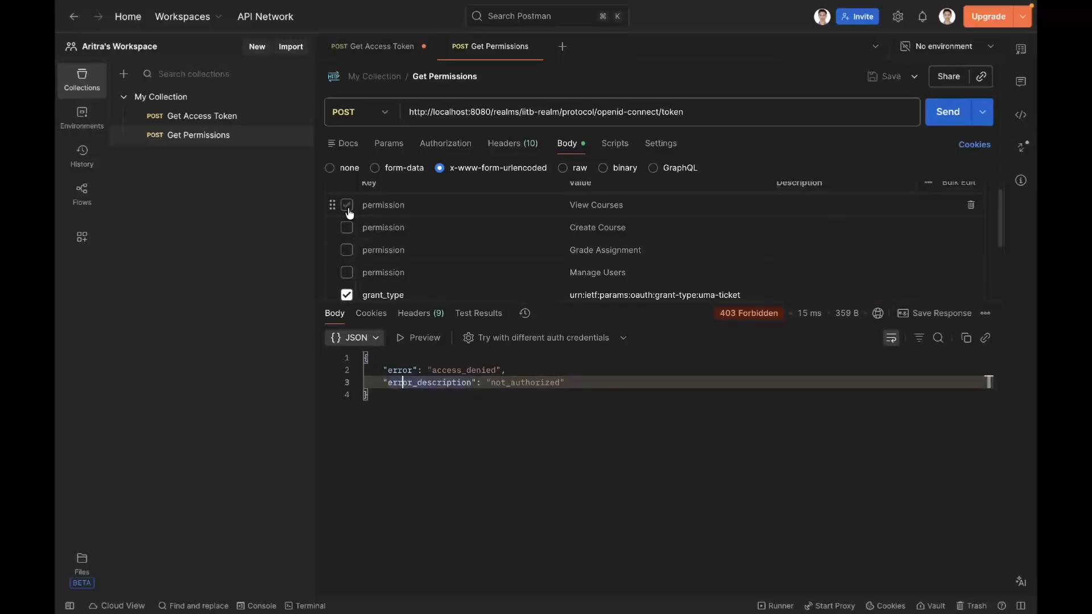
left_click(941, 117)
Step: Send the Get Permissions request with only Grade Assignment enabled in place of View Courses, and disable Grade Assignment again
left_click(347, 205)
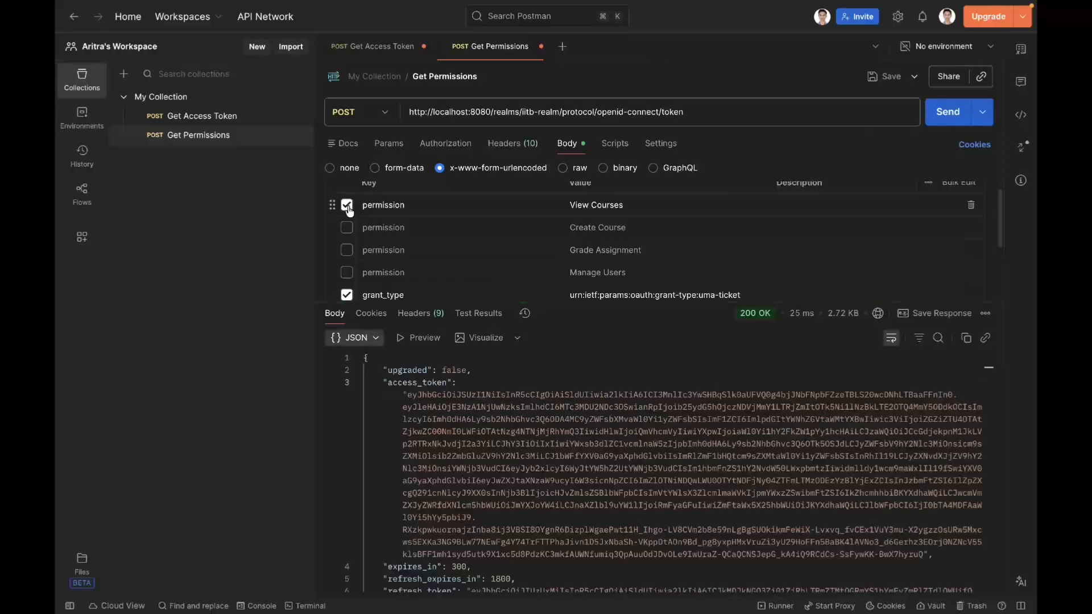
left_click(348, 251)
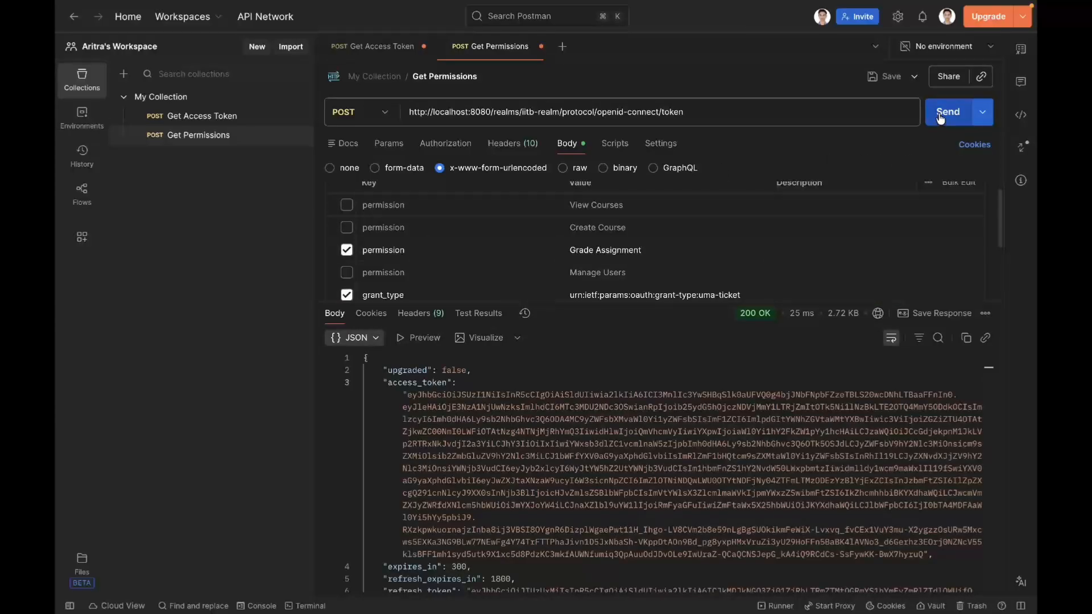
left_click(945, 113)
left_click(347, 250)
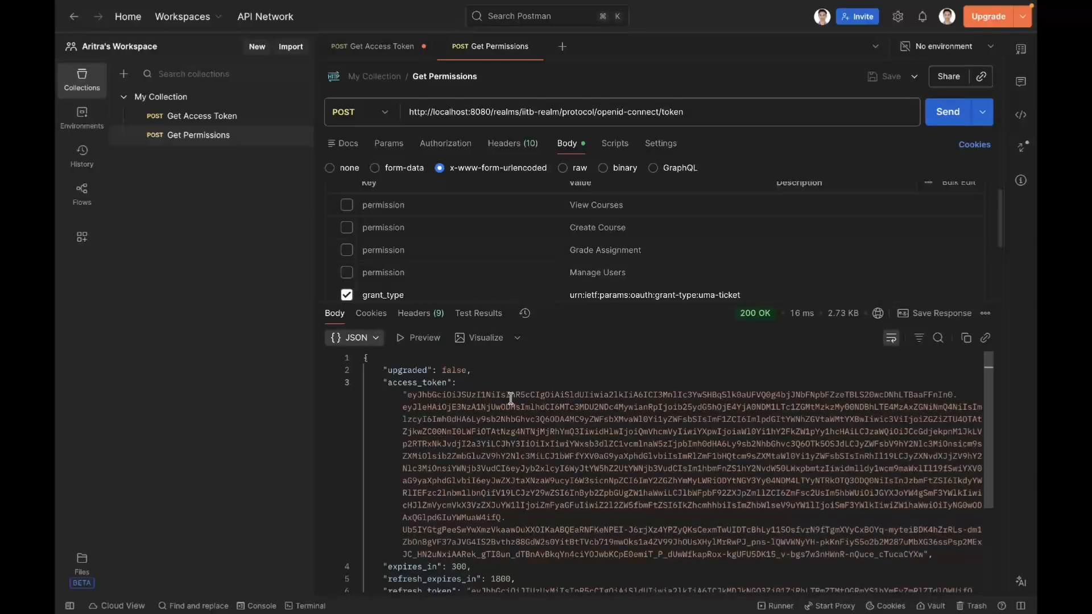
Step: In the Get Access Token request, set the username to the faculty member's username and send the request
left_click(243, 122)
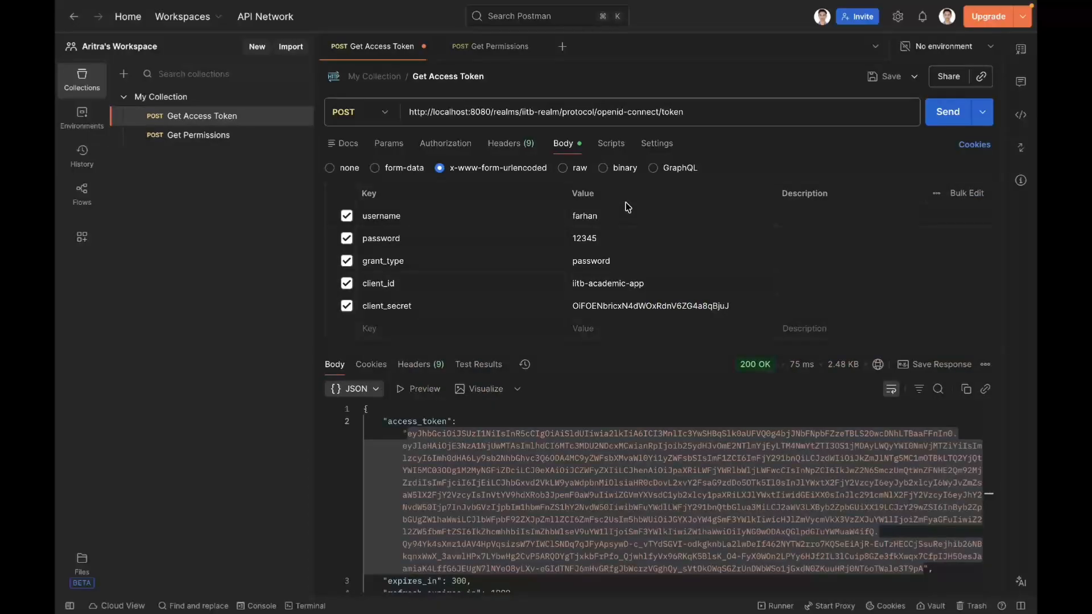
double_click(591, 215)
type("aritr")
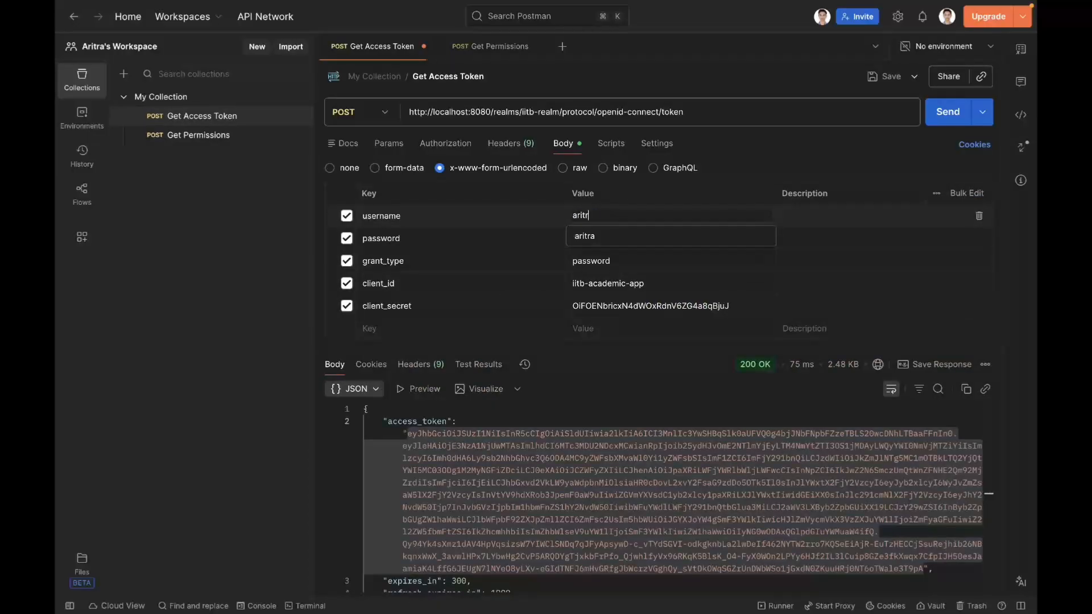
type("a")
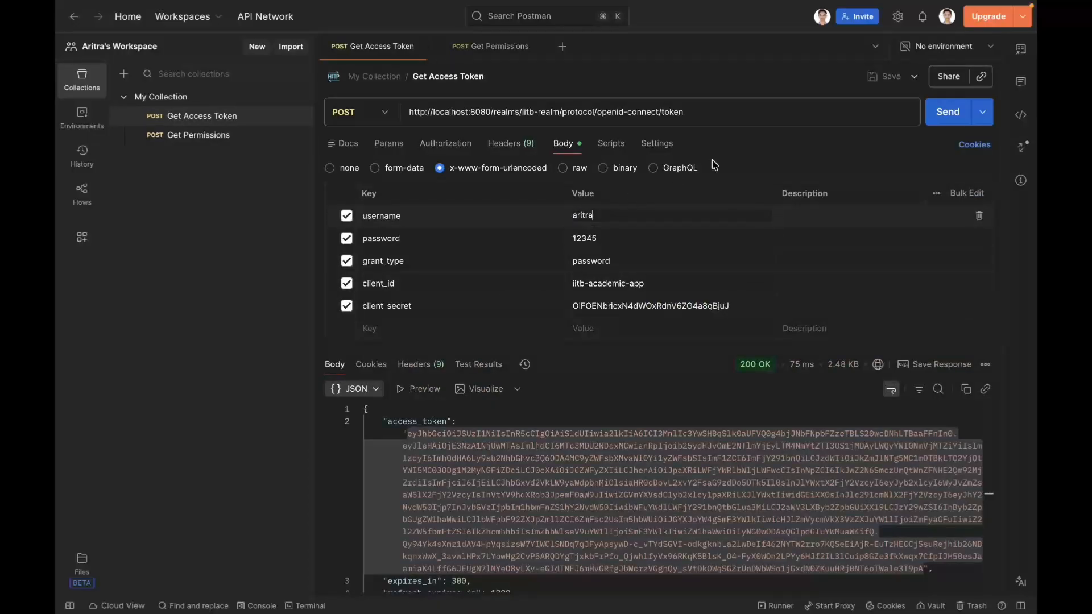
left_click(959, 113)
Step: Copy the access token from the Get Access Token response and paste it into the JWT Debugger on jwt.io
left_click(431, 433)
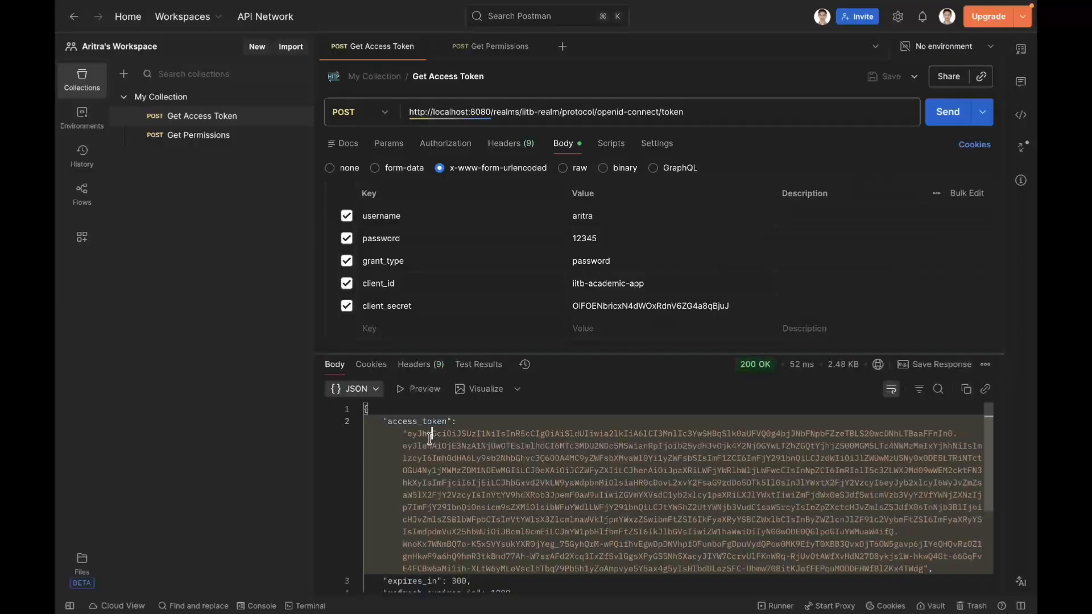
left_click(375, 411)
left_click_drag(405, 435, 919, 567)
key("ctrl+Right")
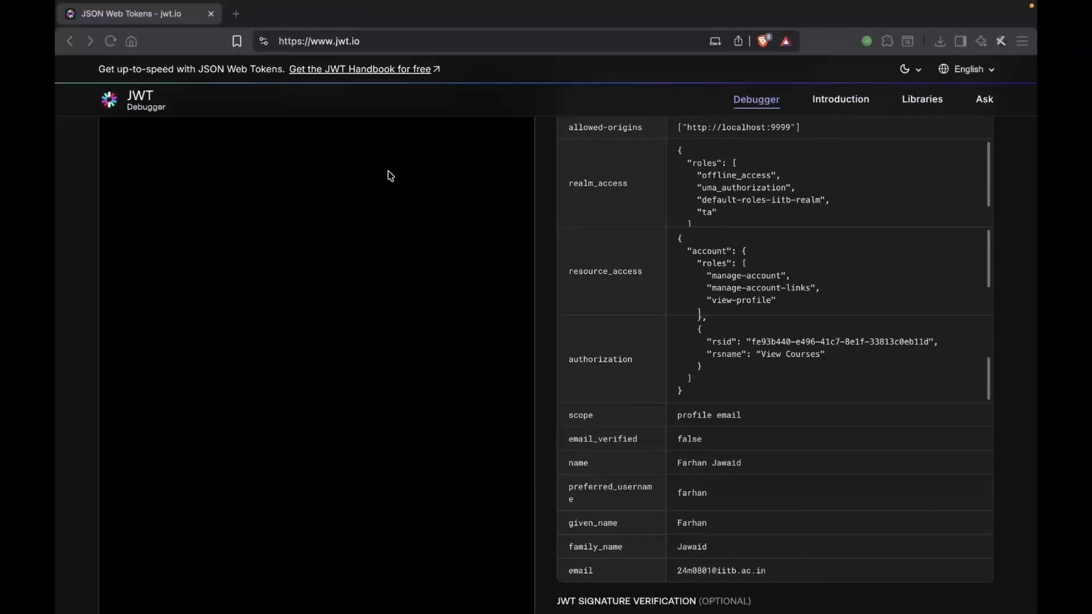
left_click(354, 133)
key("super+v")
left_click(545, 234)
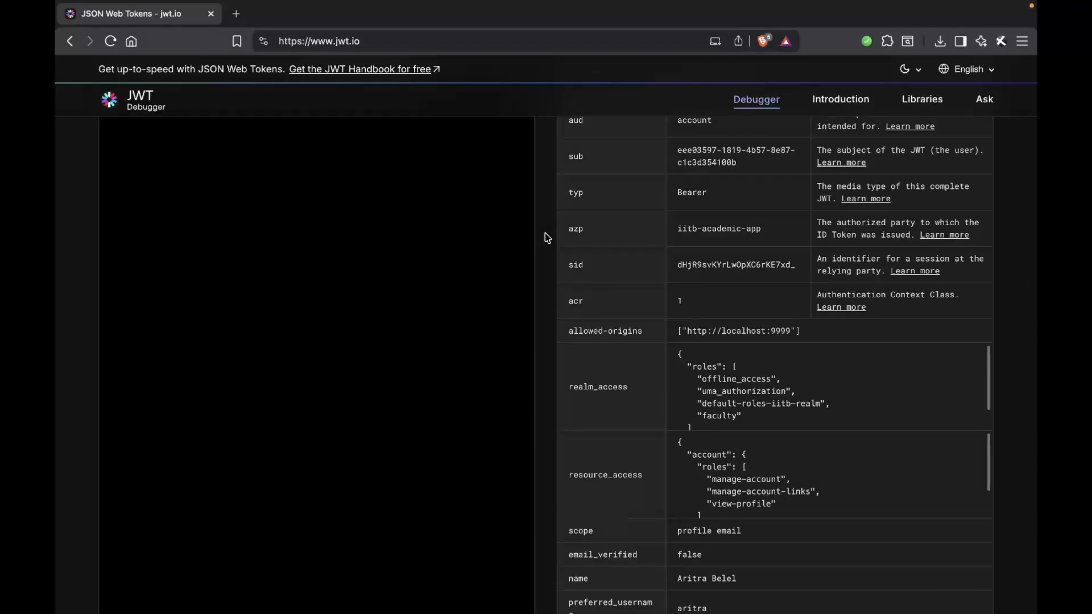
Step: Examine the name and realm_access roles in the decoded token and review the Faculty column on the Permissions slide
scroll(545, 233, "down", 8)
scroll(545, 234, "up", 3)
scroll(545, 238, "up", 2)
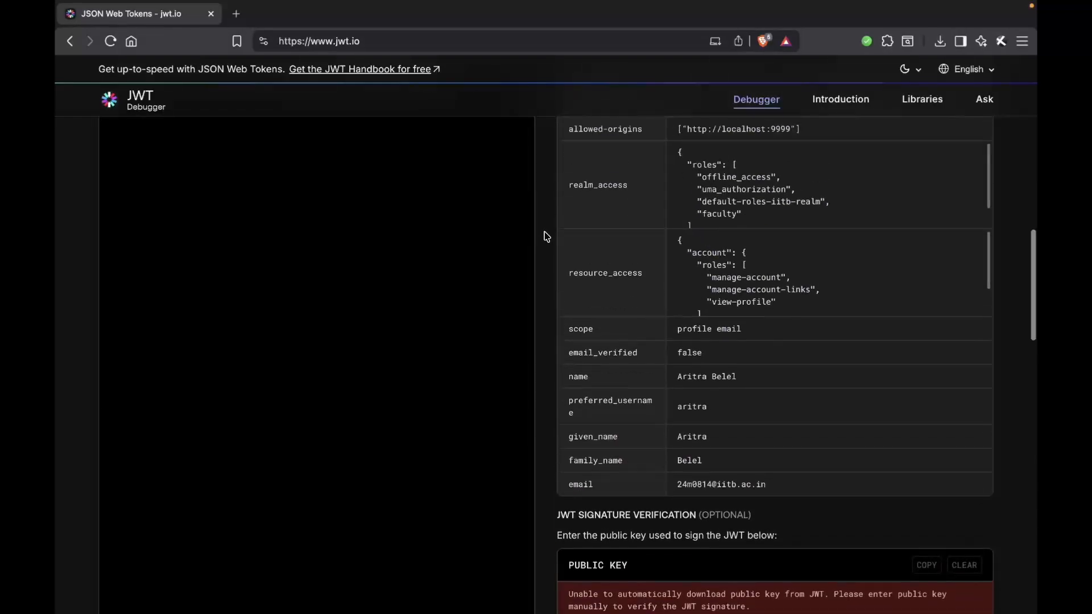
left_click_drag(569, 377, 832, 377)
scroll(832, 377, "up", 2)
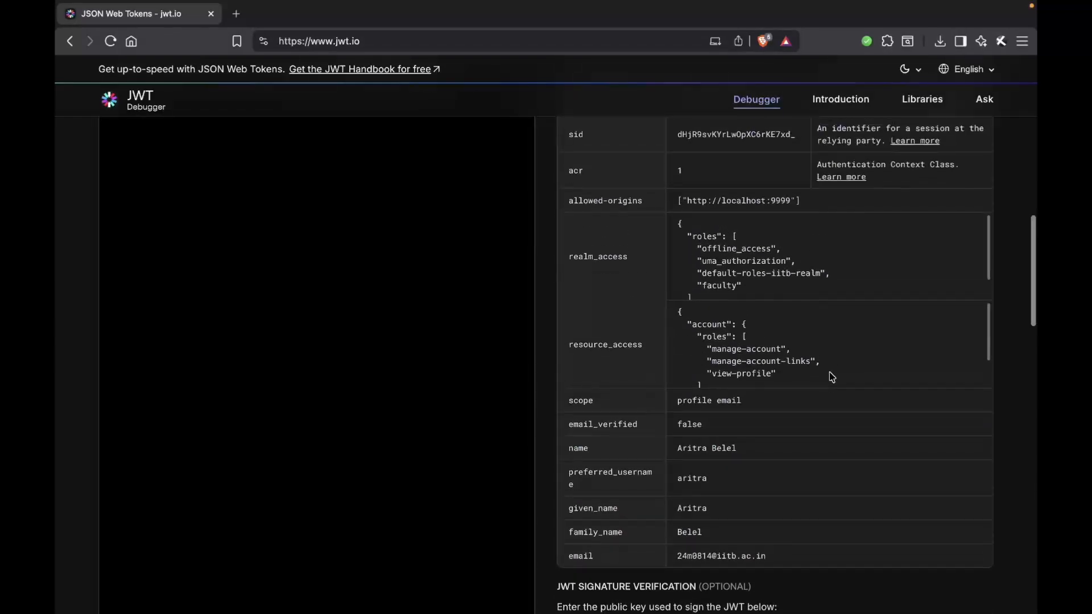
left_click_drag(569, 256, 626, 260)
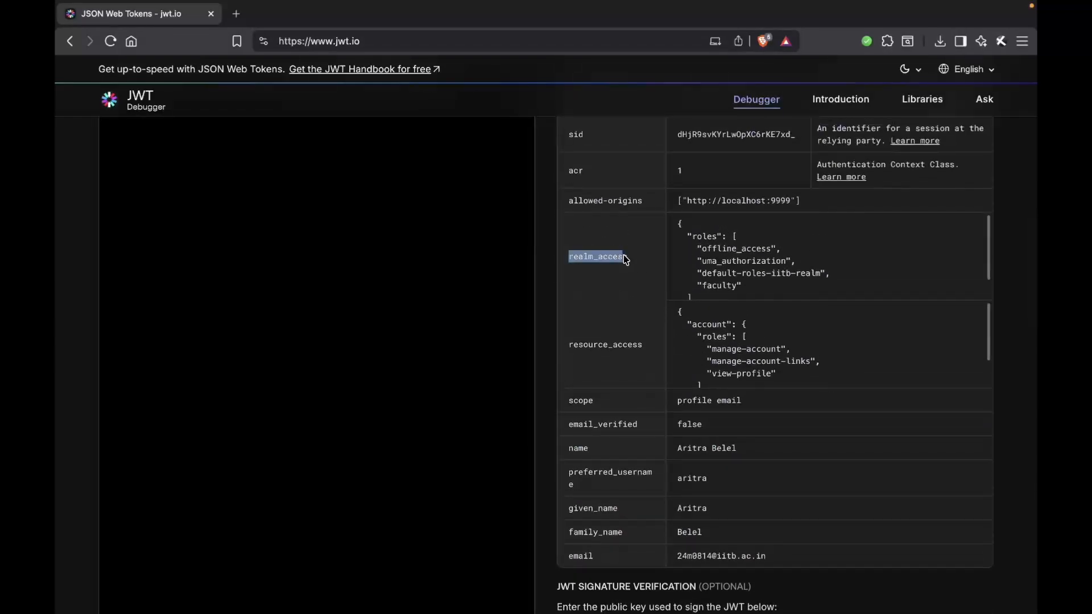
double_click(727, 288)
key("ctrl+Right")
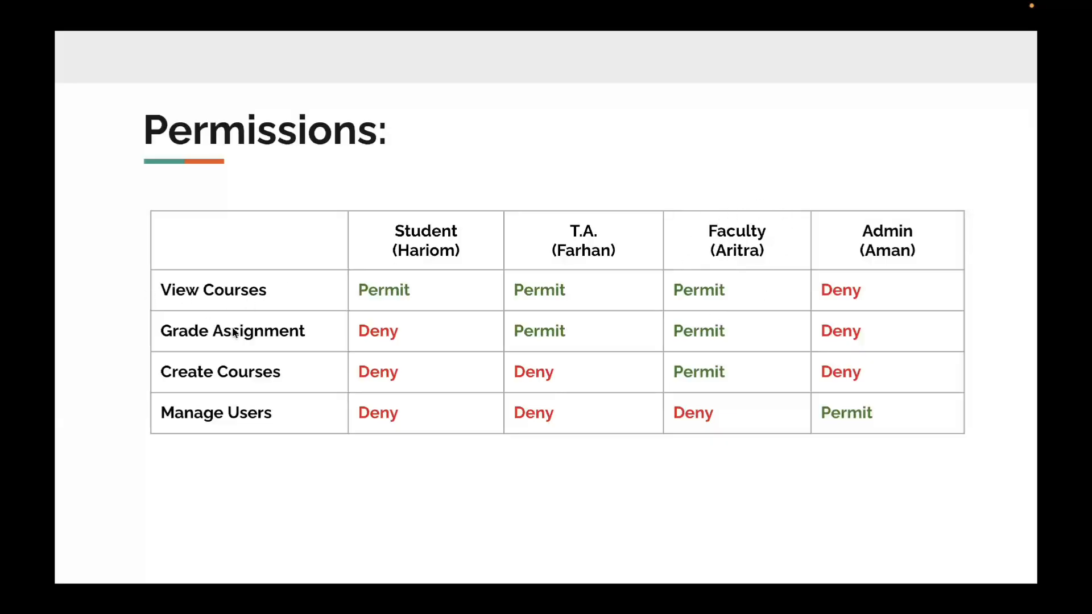
key("ctrl+Left")
key("ctrl+Left")
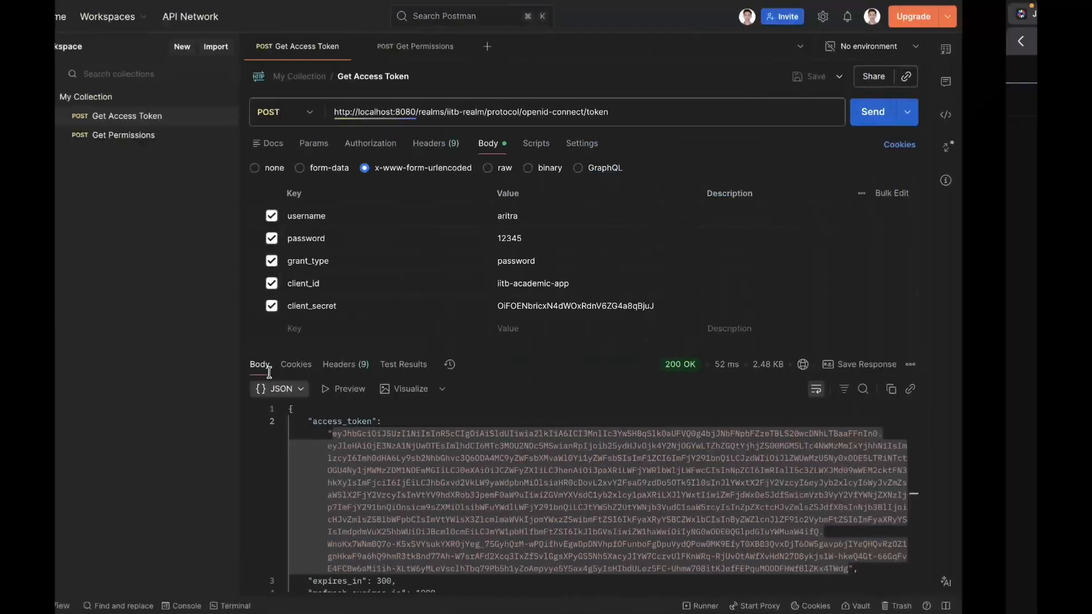
Step: In Postman, replace the access_token variable in the Get Permissions Authorization header with the copied faculty access token and send the request
left_click(238, 143)
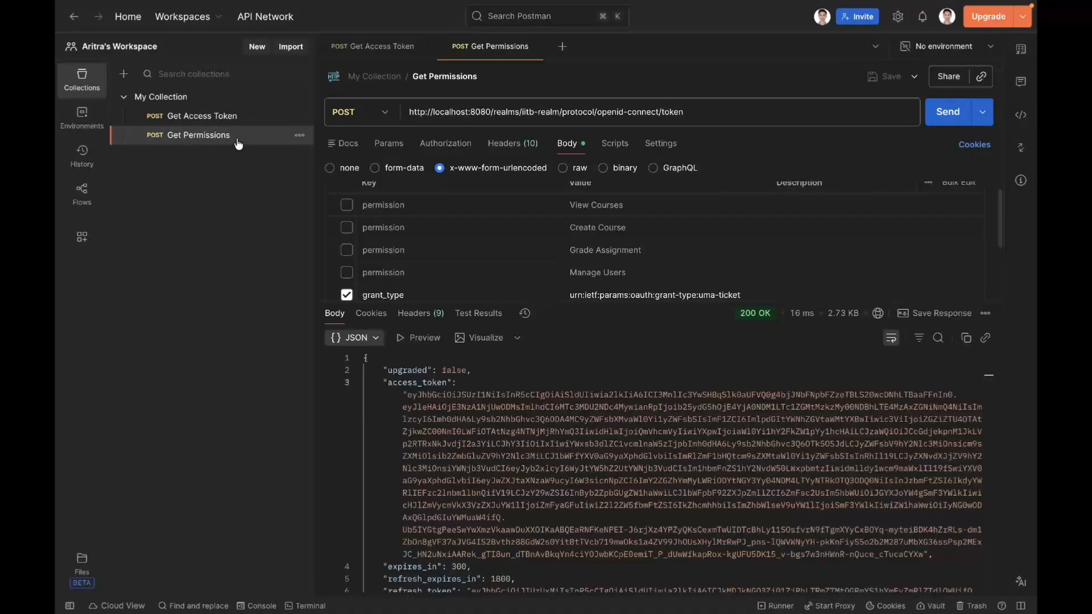
left_click(519, 149)
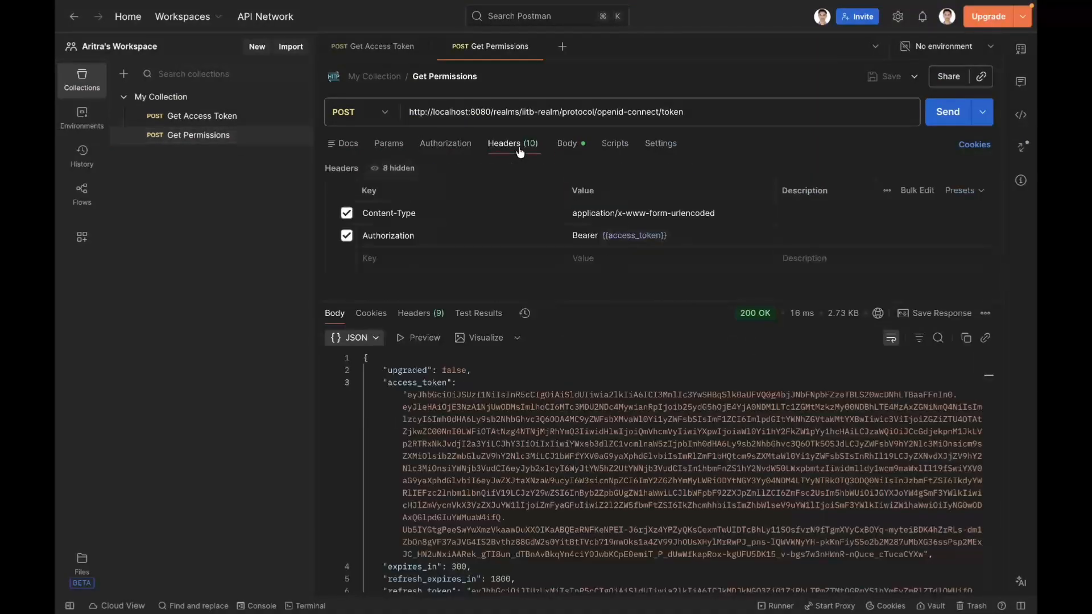
mouse_move(632, 236)
key("super+a")
key("super+v")
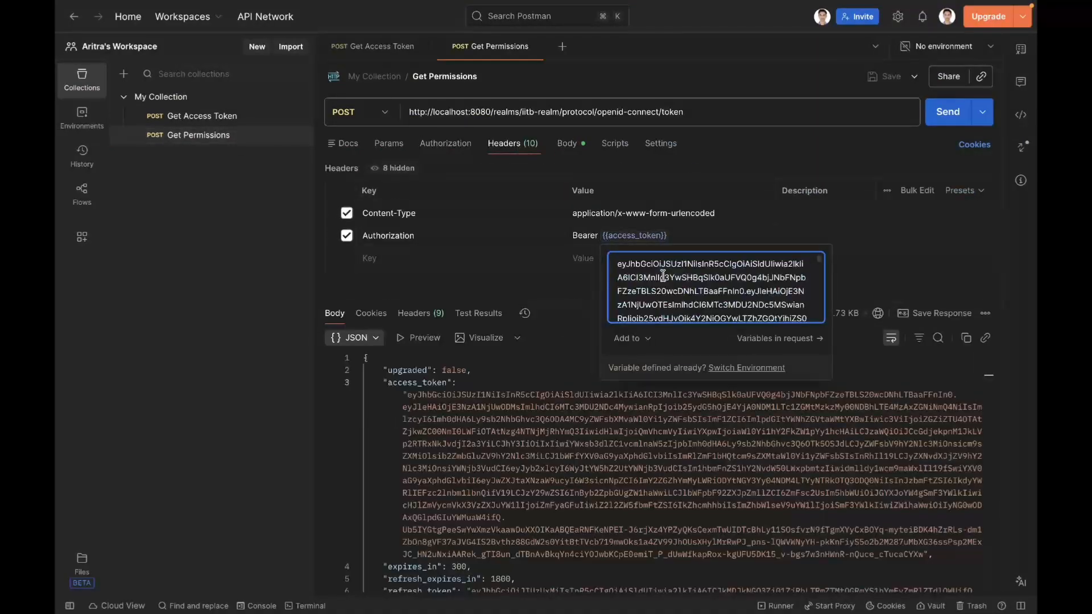
key("Return")
left_click(947, 112)
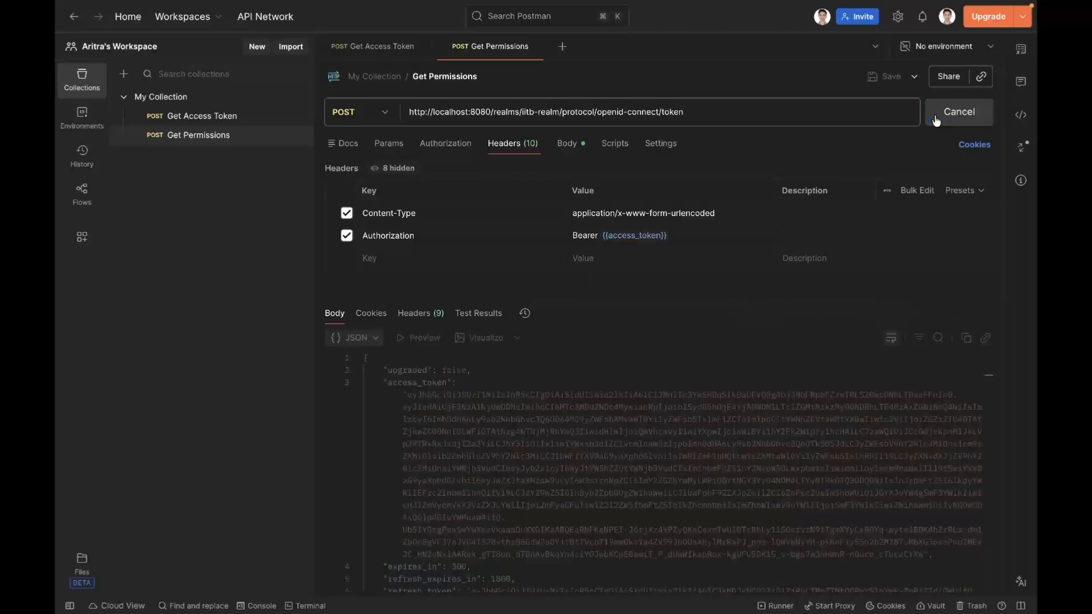
Step: Copy the access token from the Get Permissions response and replace the token in the JWT Debugger on jwt.io with it
left_click_drag(409, 392, 917, 565)
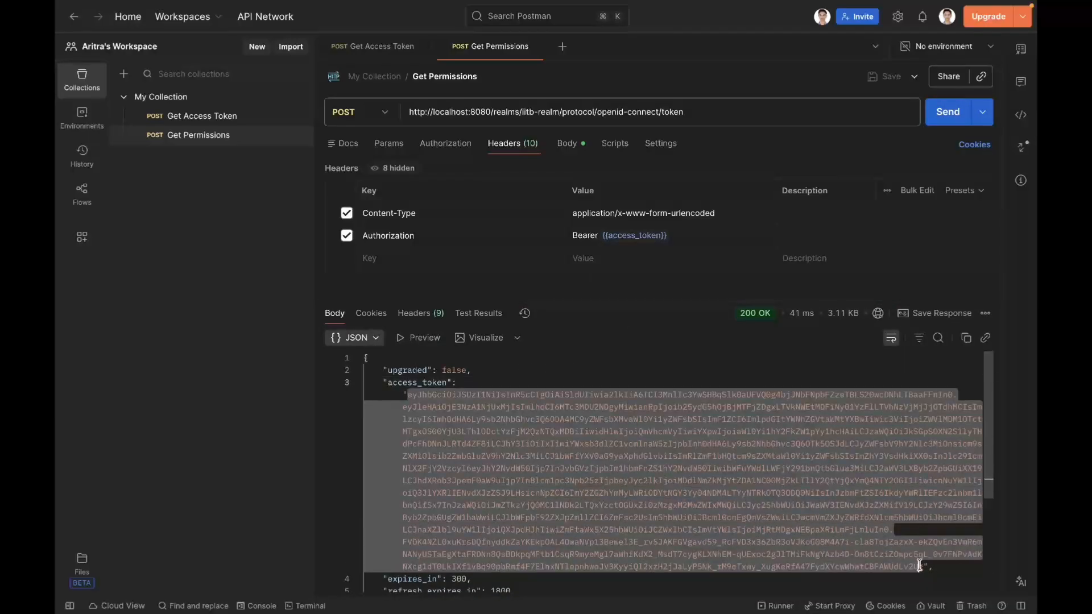
key("ctrl+Right")
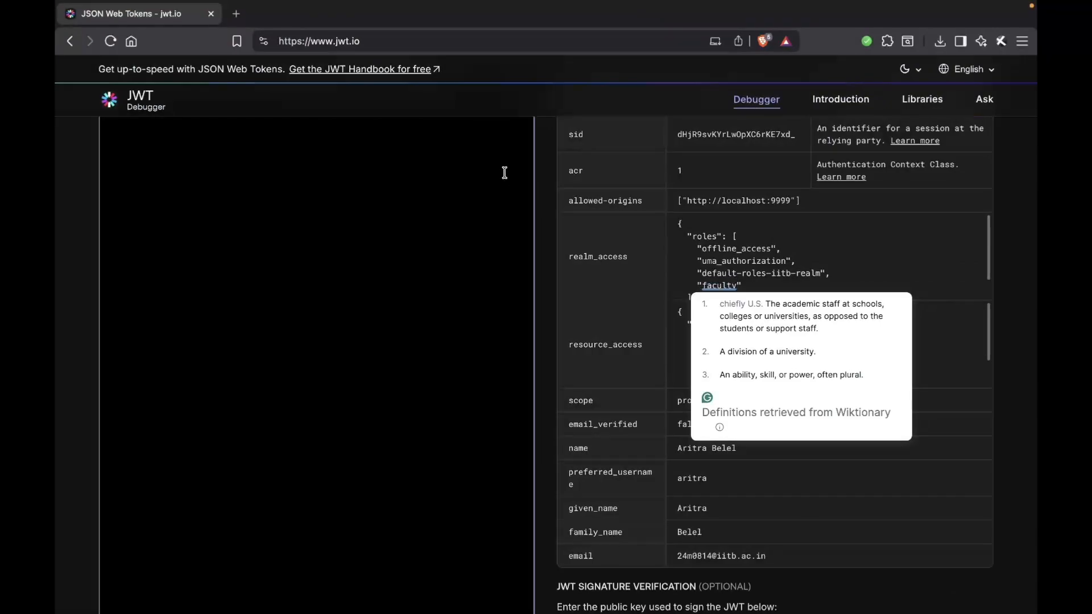
left_click(504, 172)
key("super+a")
key("super+v")
Step: Examine the name, realm roles and the resource names listed in the authorization claim of the decoded faculty token
scroll(544, 193, "down", 5)
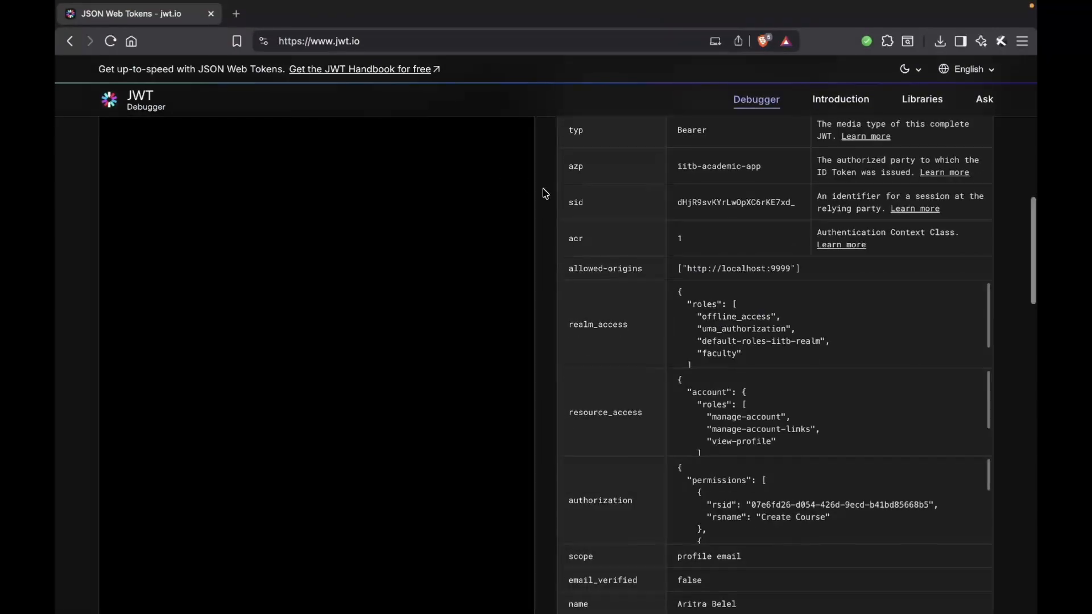
left_click_drag(569, 339, 814, 340)
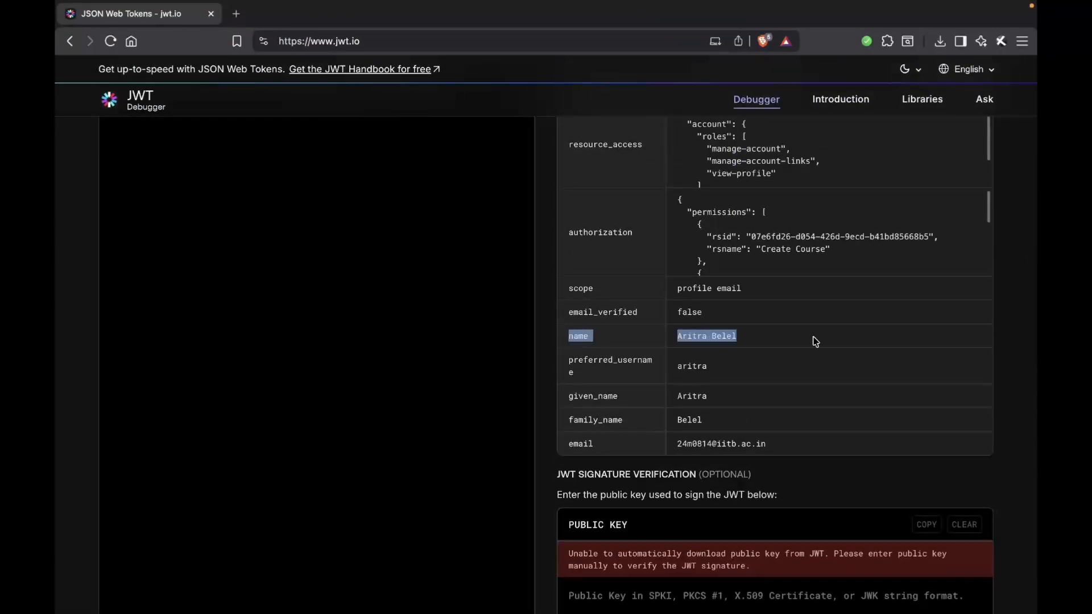
left_click(814, 340)
scroll(814, 340, "up", 1)
left_click_drag(576, 298, 841, 312)
left_click(755, 328)
left_click(824, 323)
scroll(807, 319, "down", 2)
left_click(844, 312)
scroll(840, 309, "down", 2)
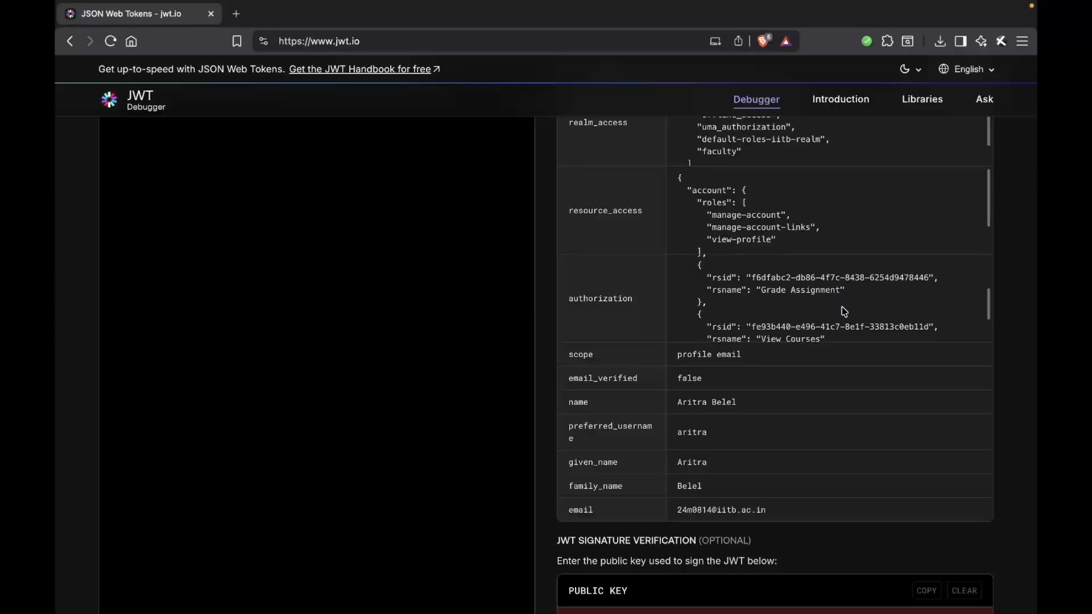
left_click_drag(763, 300, 819, 301)
left_click(821, 302)
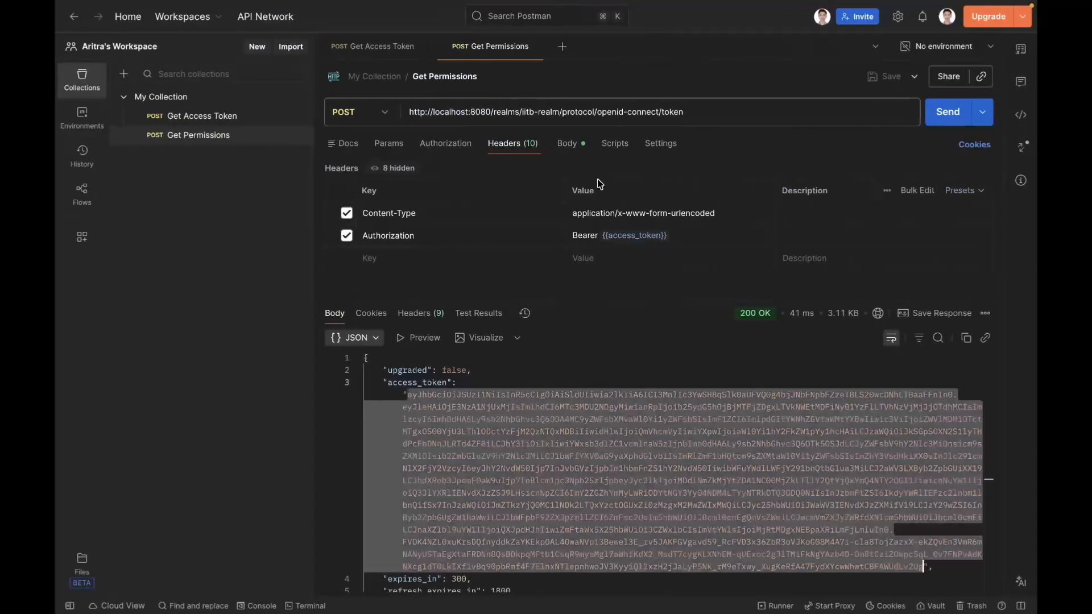
Step: Back in Postman, enable the Manage Users permission parameter in the request body and send the Get Permissions request for the faculty user
left_click(569, 146)
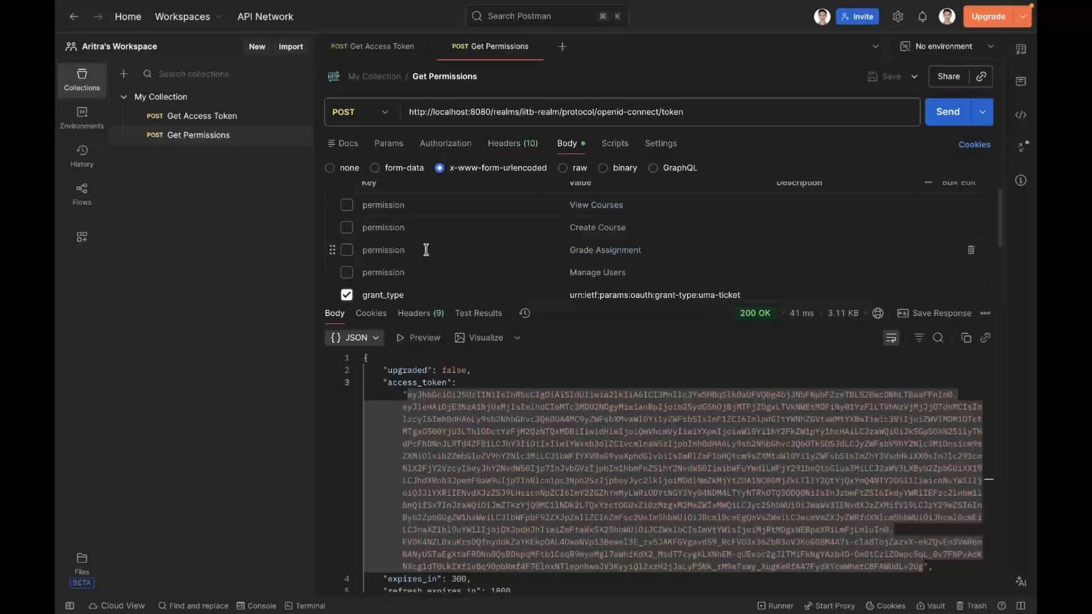
left_click(570, 273)
left_click(347, 273)
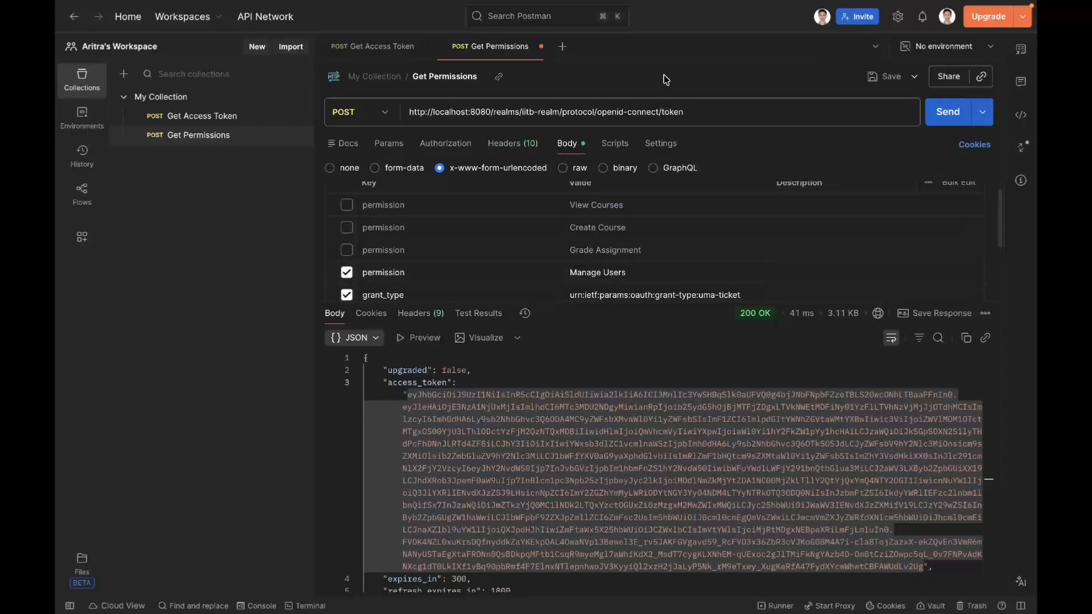
left_click(946, 112)
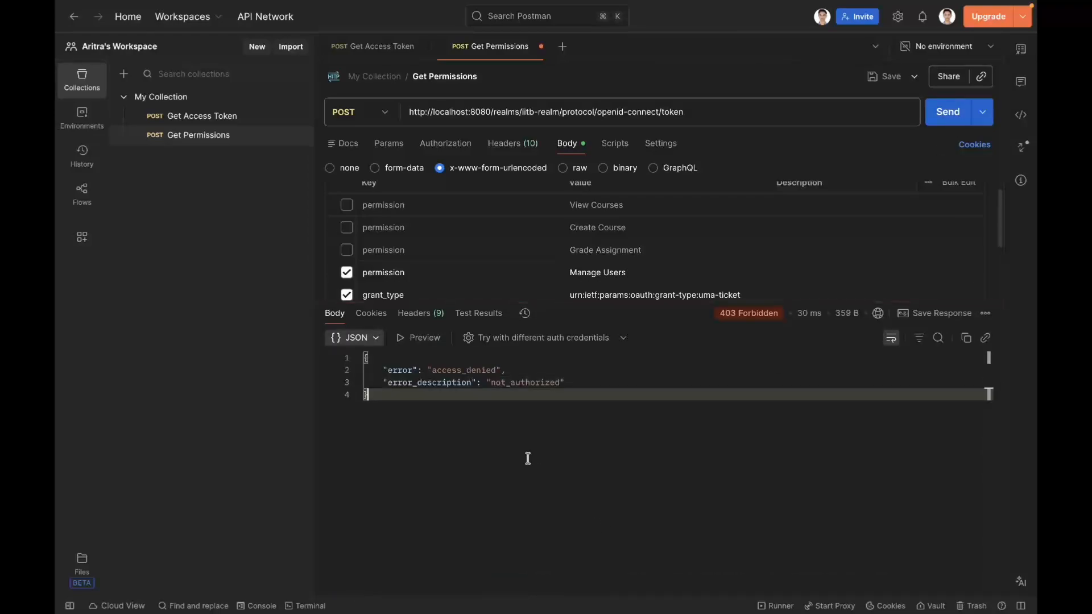
Step: Replace the enabled Manage Users permission parameter with Grade Assignment and send the Get Permissions request for the faculty user
left_click_drag(471, 440, 349, 362)
left_click(413, 383)
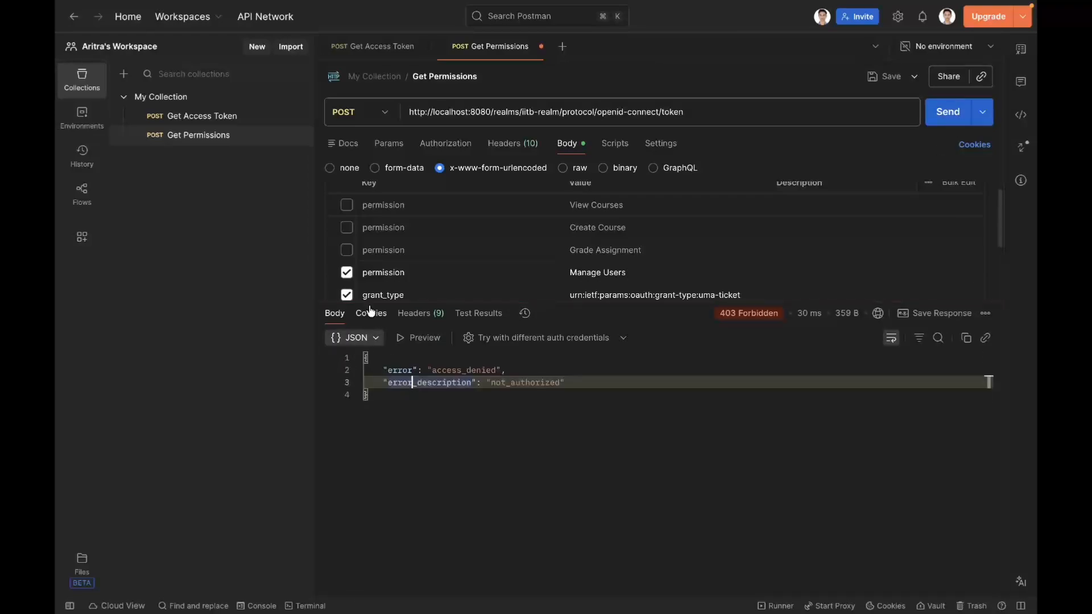
left_click(346, 273)
left_click(346, 250)
left_click(944, 114)
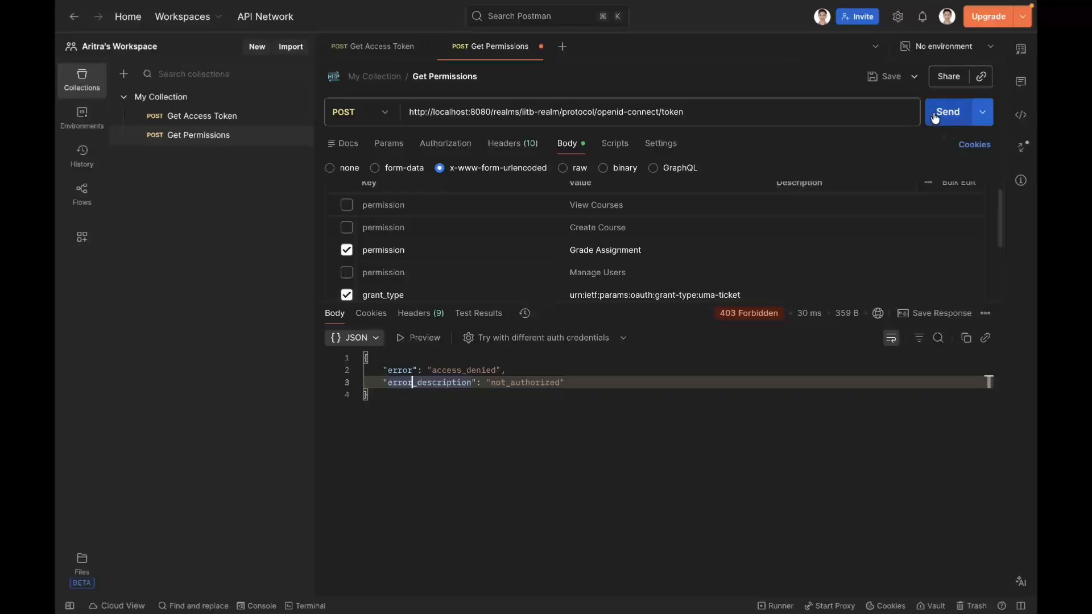
Step: Disable the Grade Assignment permission parameter, enable Create Course instead and resend the Get Permissions request
left_click(347, 250)
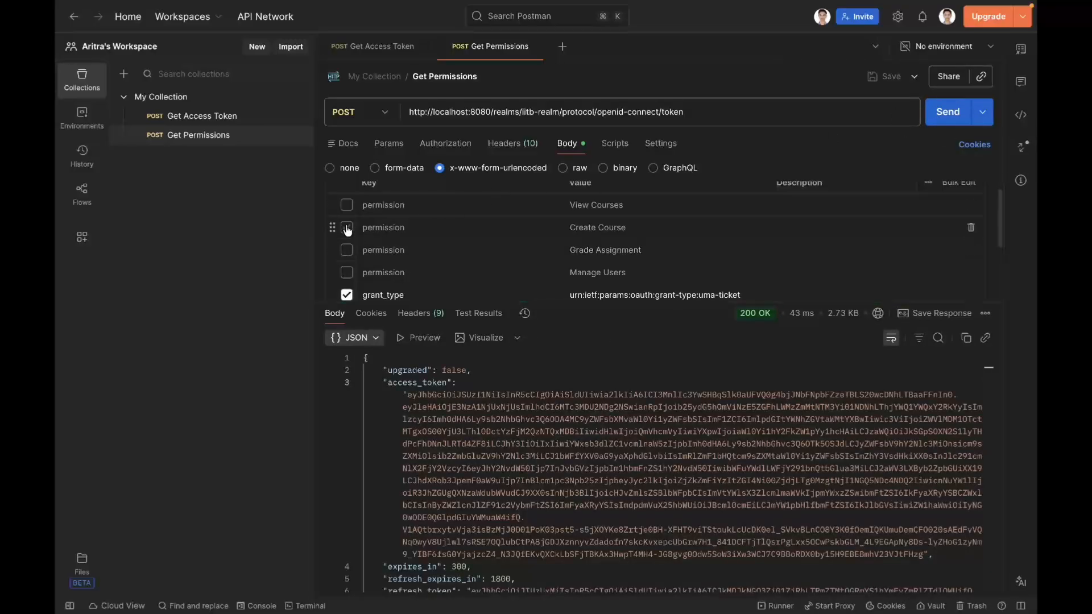
left_click(346, 232)
left_click(945, 112)
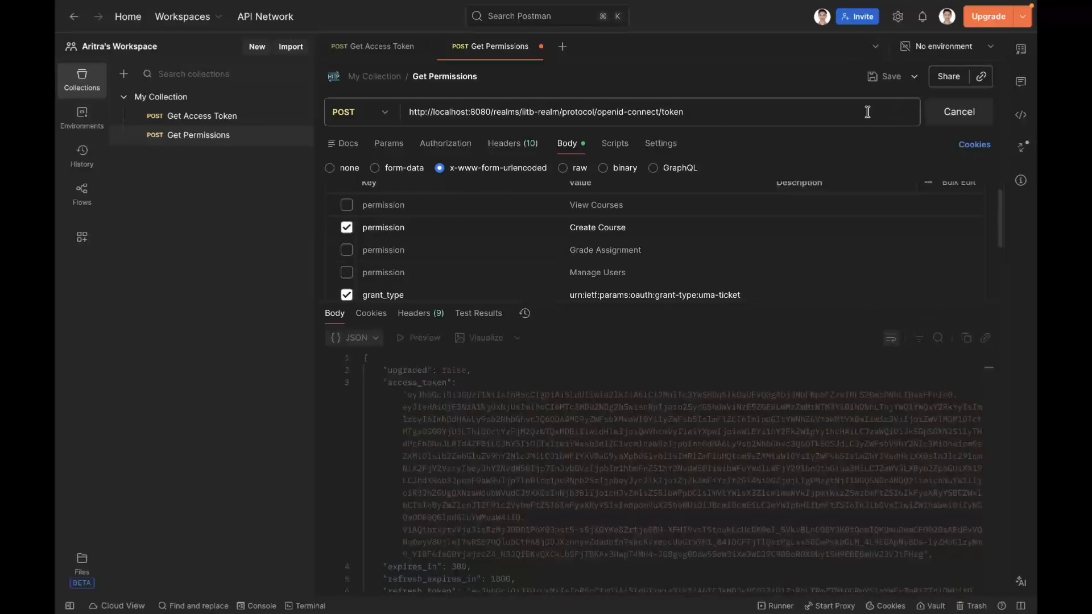
Step: Send the Get Permissions request with only the View Courses permission parameter enabled, then disable that parameter too
left_click(346, 227)
left_click(346, 205)
left_click(941, 120)
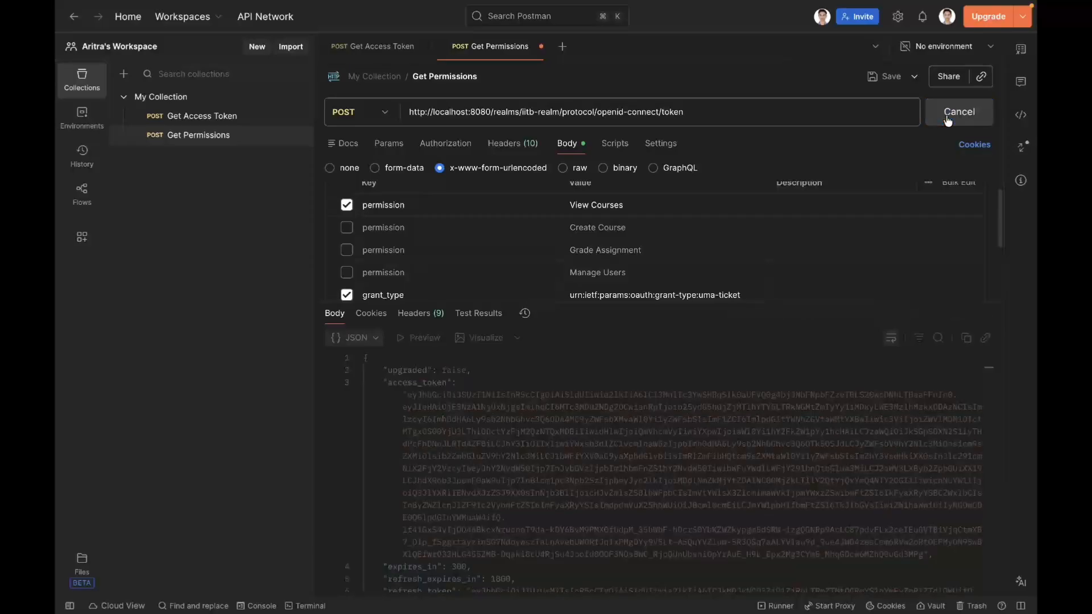
left_click(346, 204)
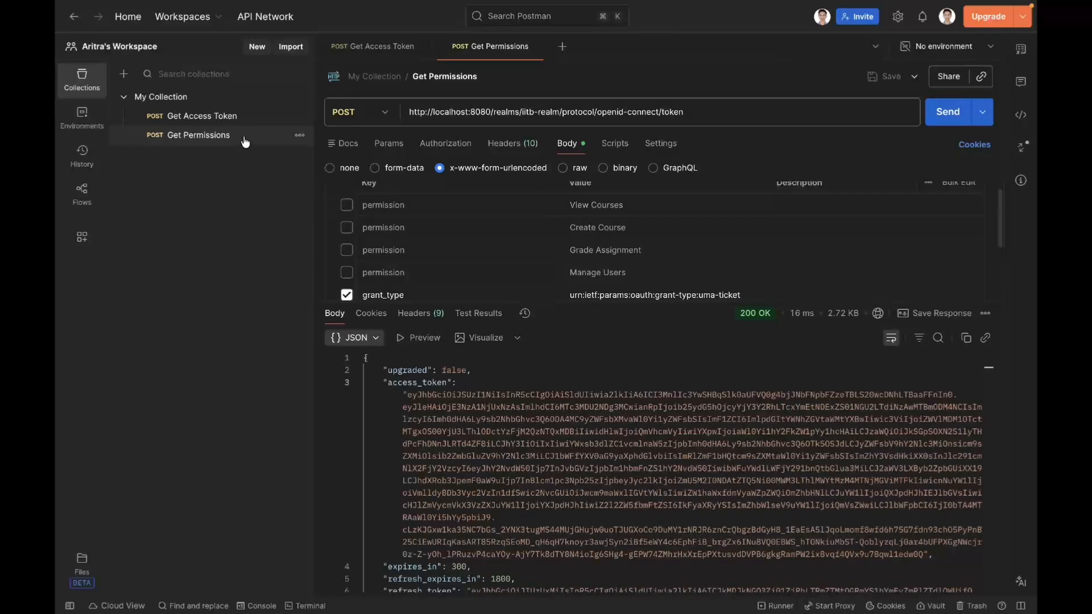
Step: In the Get Access Token request body, set the username to the admin user's username and send the request
left_click(233, 119)
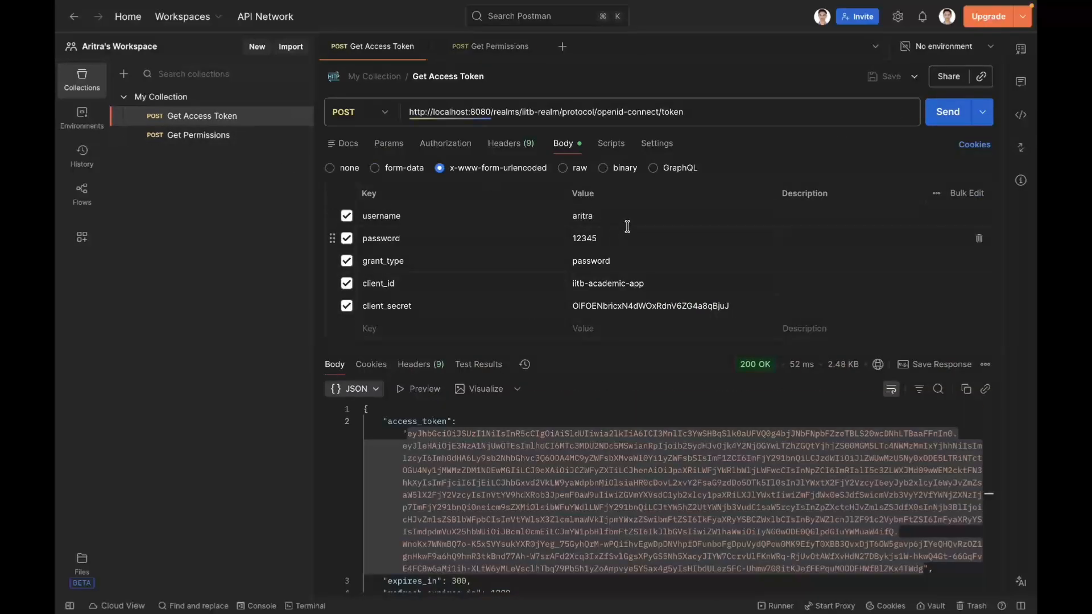
double_click(584, 214)
type("aman")
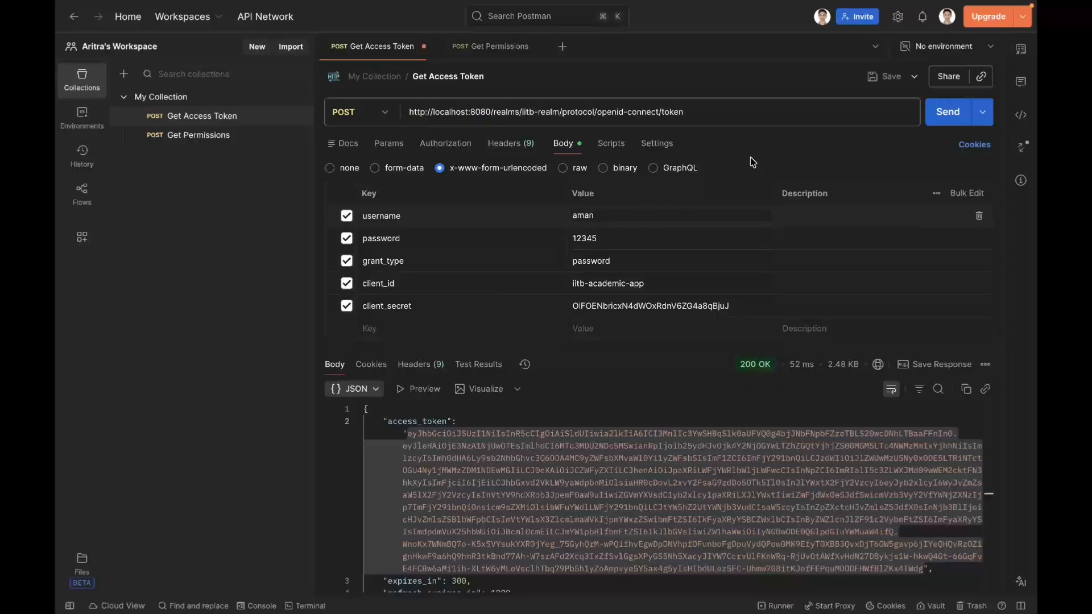
left_click(945, 112)
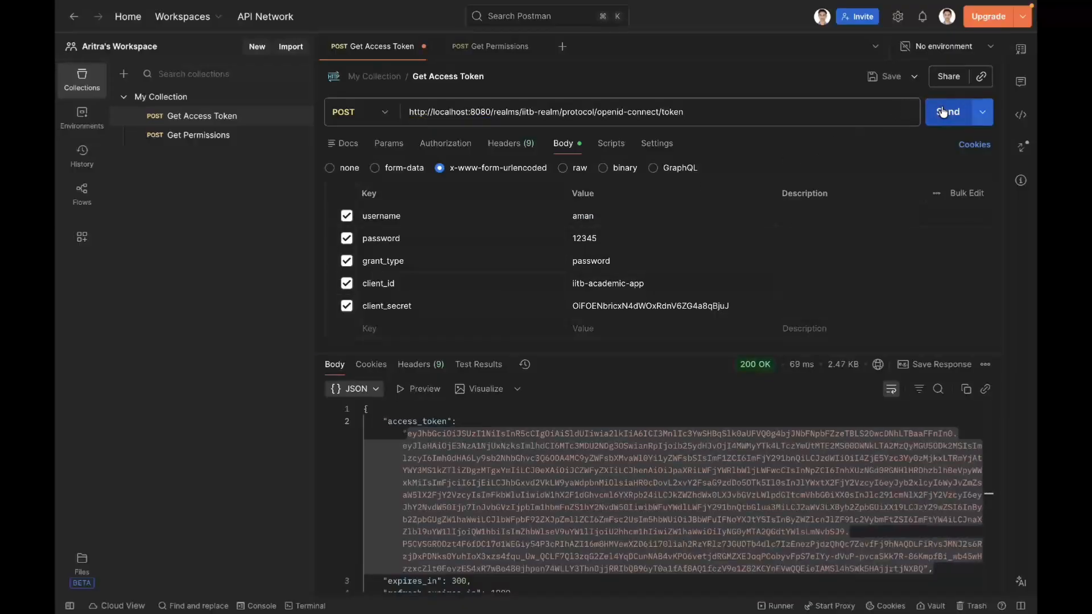
Step: Copy the admin access token from the Get Access Token response and replace the token in the JWT Debugger on jwt.io with it
left_click(558, 405)
left_click_drag(407, 433, 924, 566)
key("ctrl+Right")
key("ctrl+Right")
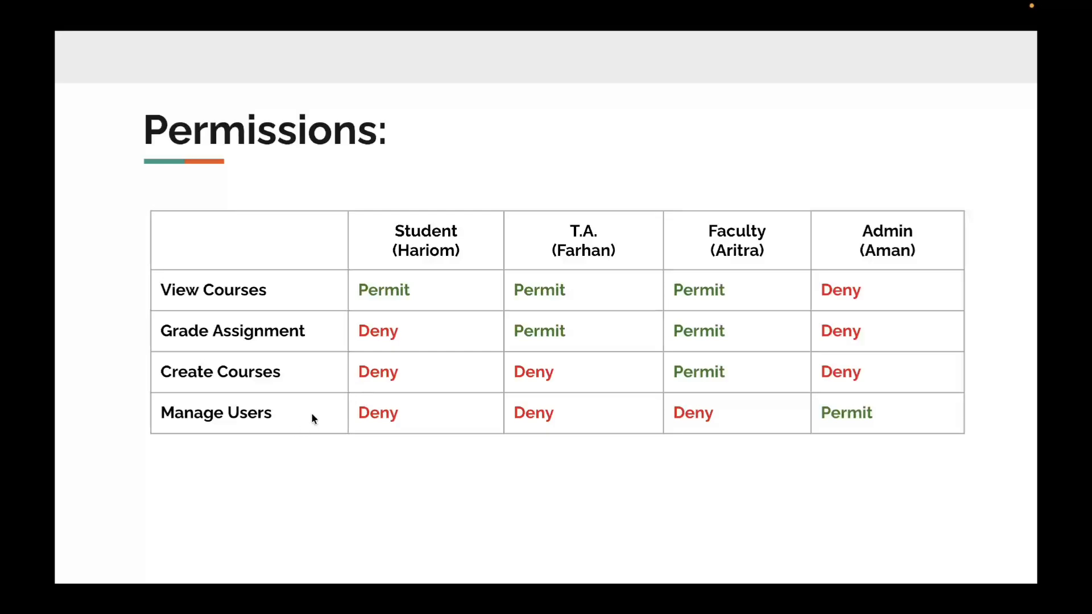
key("ctrl+Left")
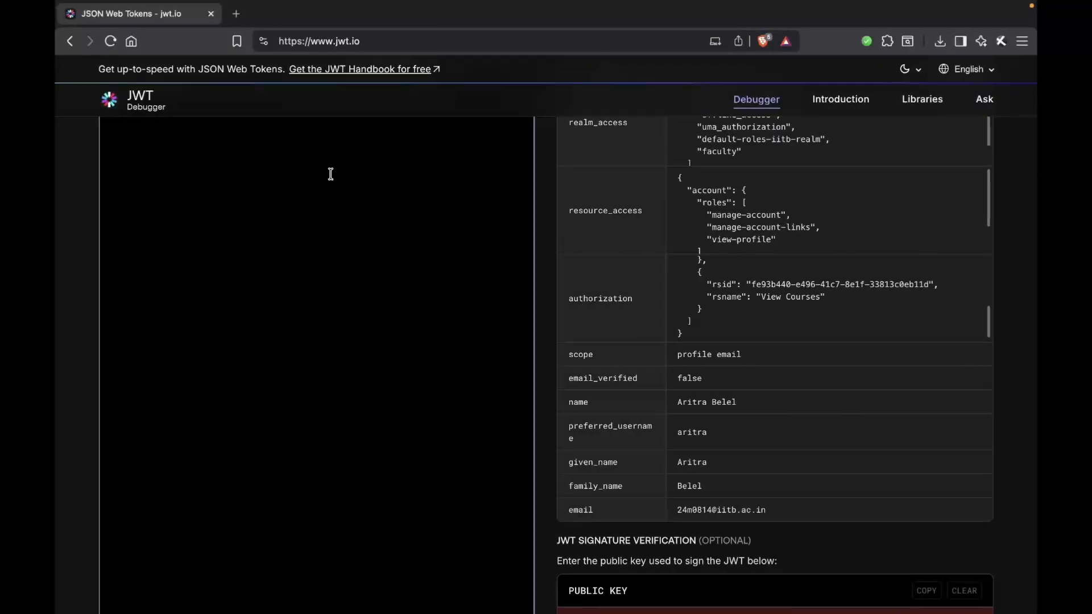
Step: Examine the name and the realm_access roles in the decoded admin access token
scroll(543, 221, "down", 5)
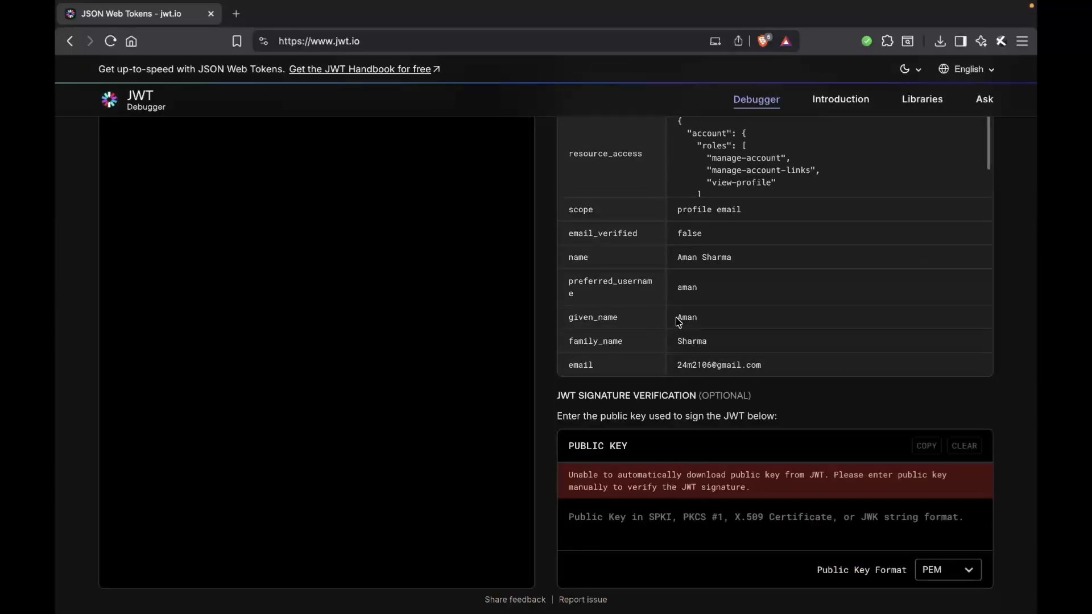
left_click(565, 317)
left_click_drag(567, 255, 749, 254)
left_click(749, 256)
scroll(725, 368, "up", 5)
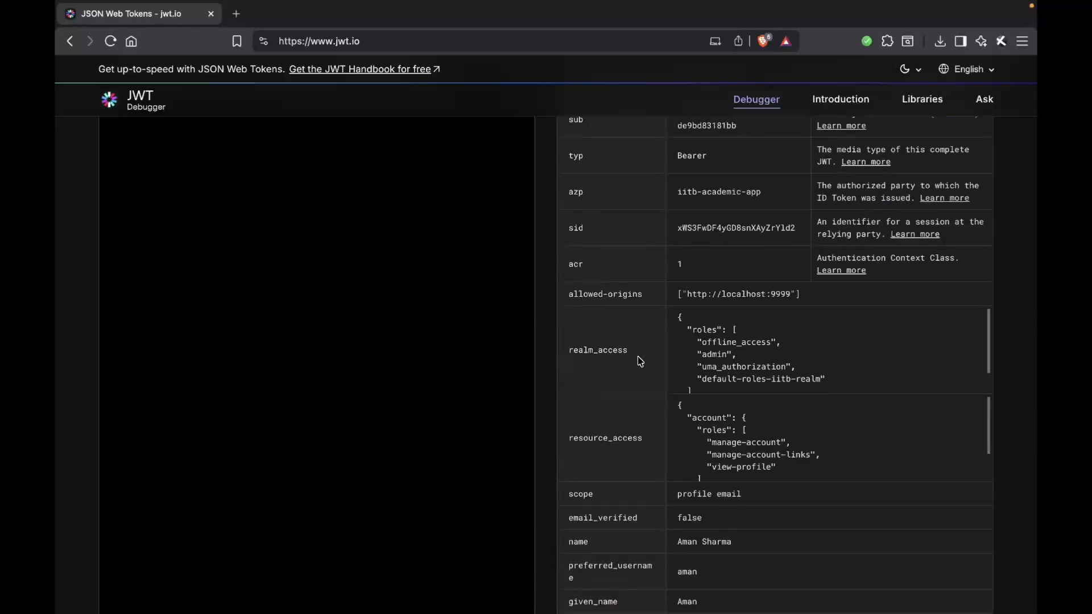
left_click(708, 354)
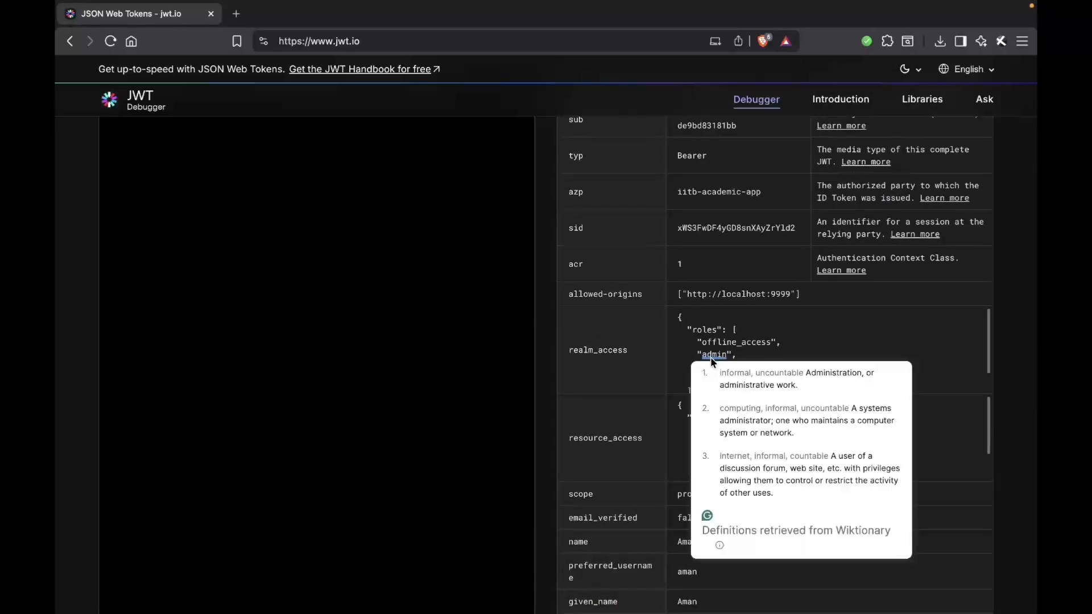
Step: In Postman, replace the access_token variable in the Get Permissions Authorization header with the copied admin access token and send the request
key("super+Tab")
left_click(239, 136)
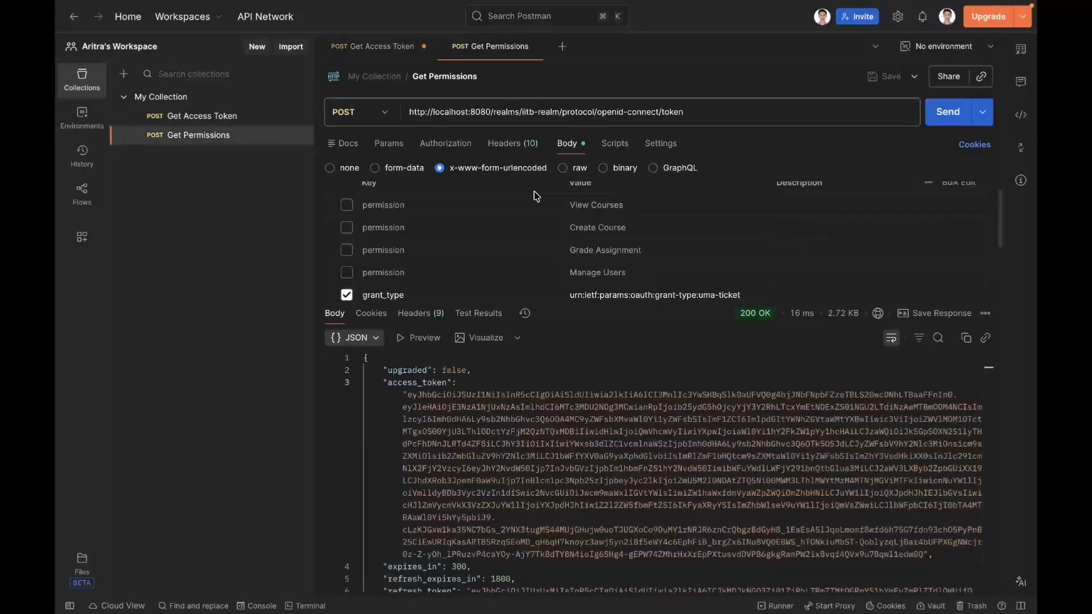
left_click(525, 147)
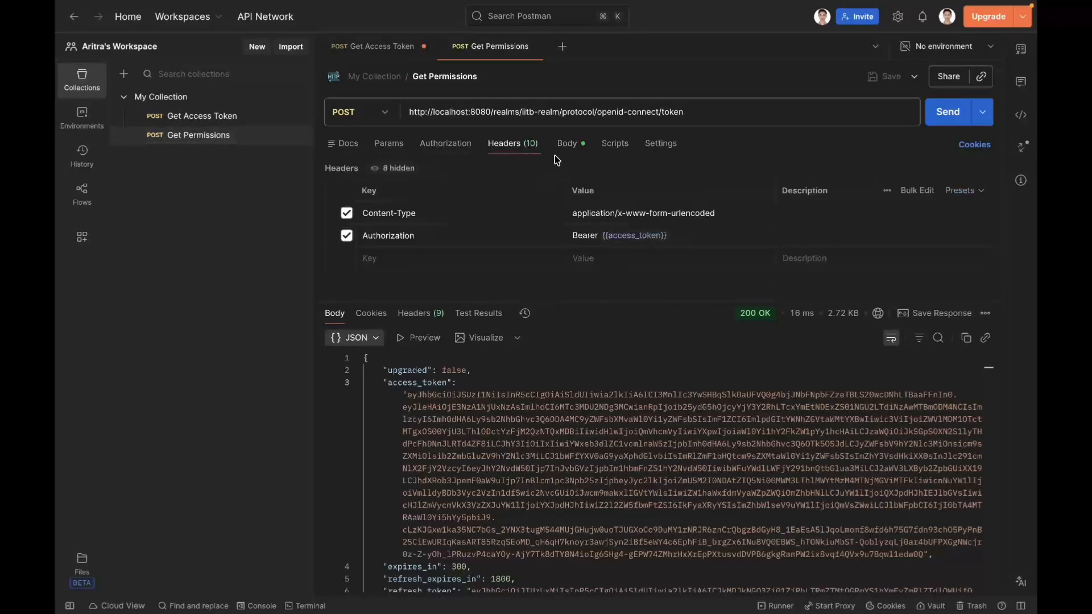
left_click(565, 145)
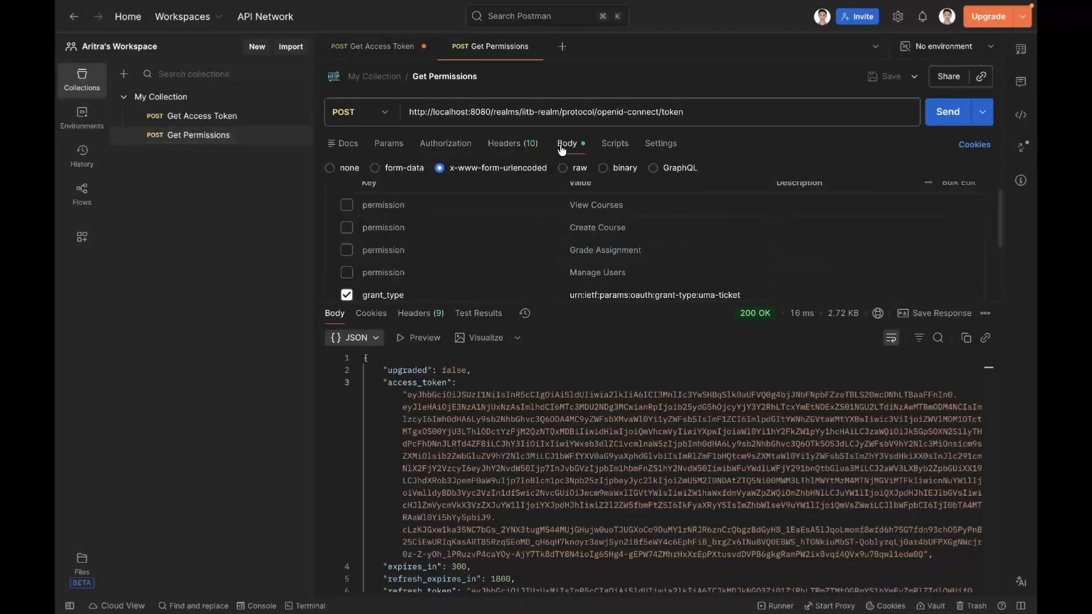
left_click(512, 143)
mouse_move(642, 239)
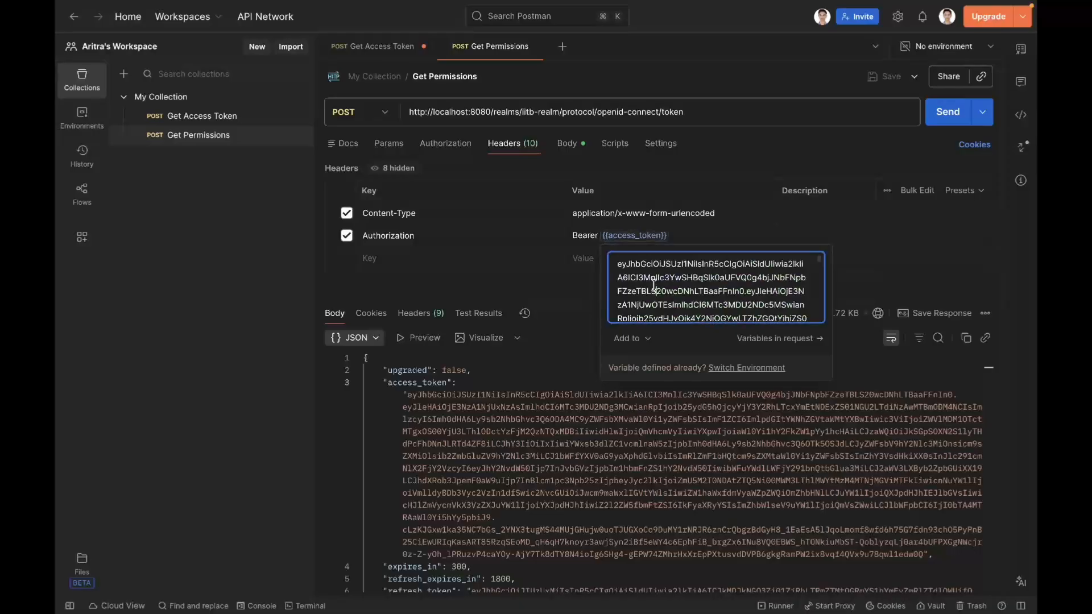
left_click(940, 112)
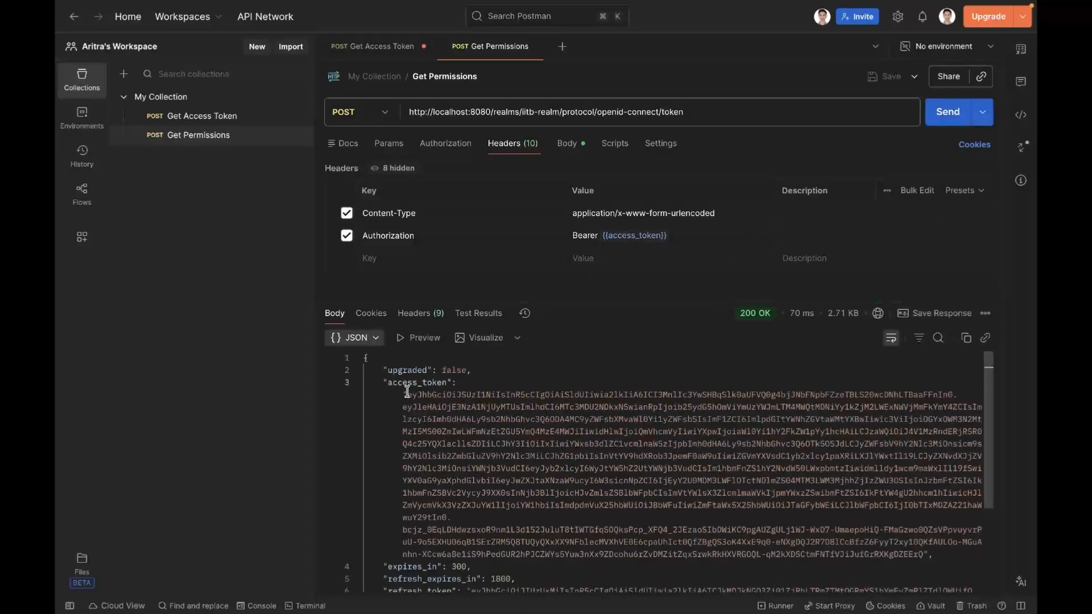
Step: Copy the admin's access token from the Get Permissions response and paste it over the token in the JWT Debugger on jwt.io
left_click_drag(407, 395, 928, 551)
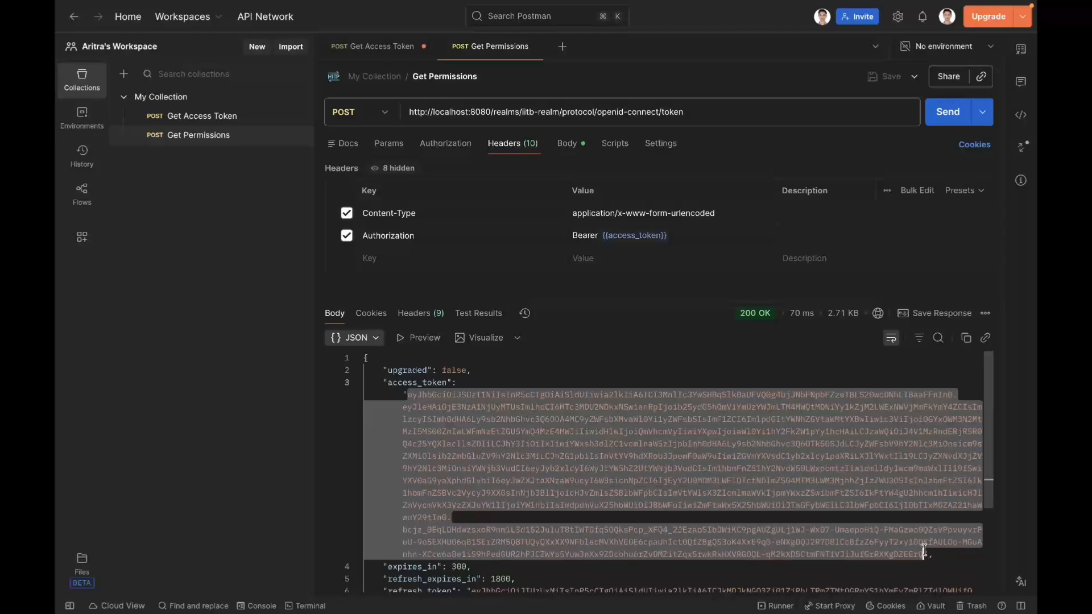
key("ctrl+Right")
left_click(492, 226)
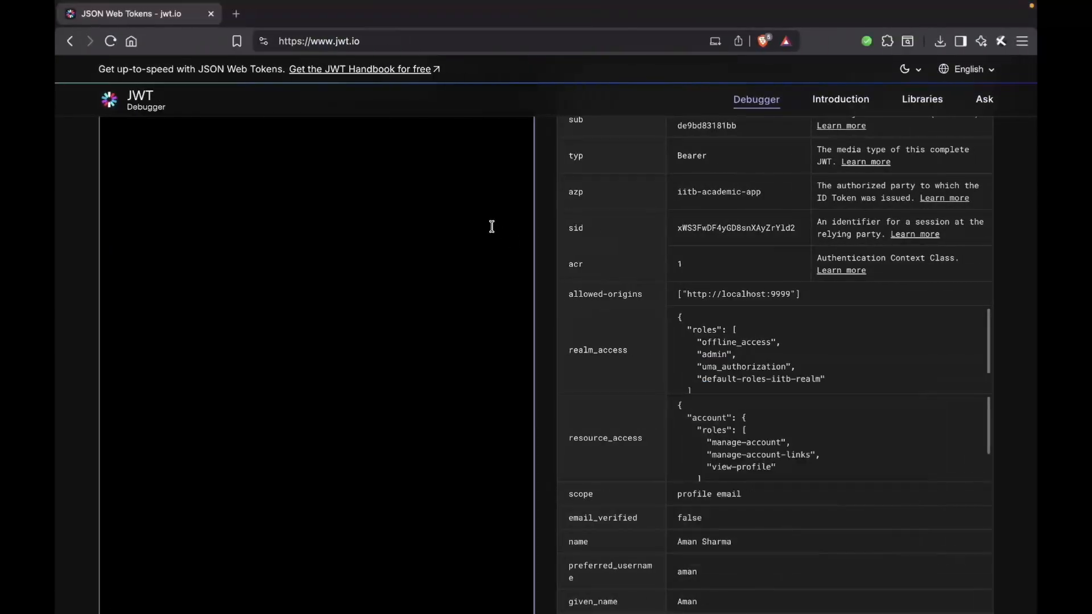
key("super+a")
key("super+v")
Step: Examine the name and the resource names listed in the authorization claim of the decoded admin permissions token
scroll(556, 292, "down", 10)
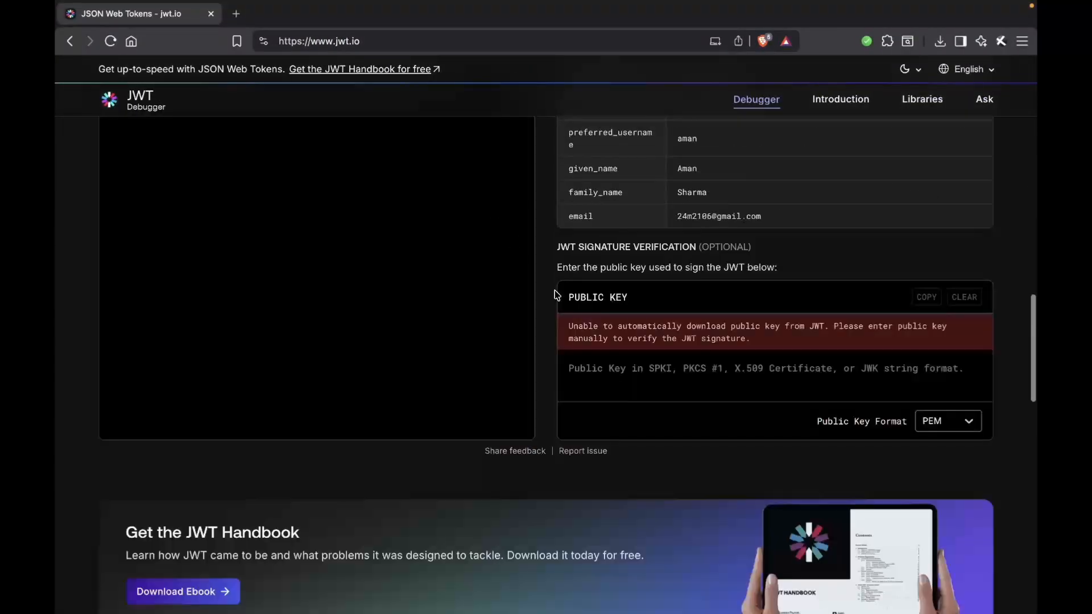
scroll(557, 294, "up", 3)
left_click_drag(661, 295, 765, 297)
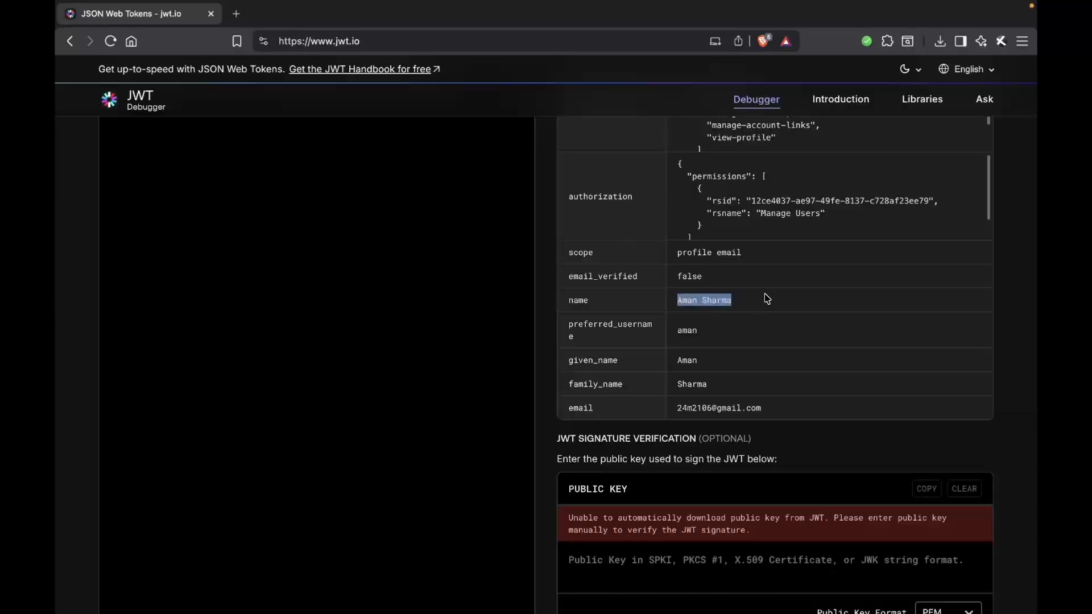
left_click(765, 298)
left_click_drag(567, 196, 653, 195)
left_click(741, 201)
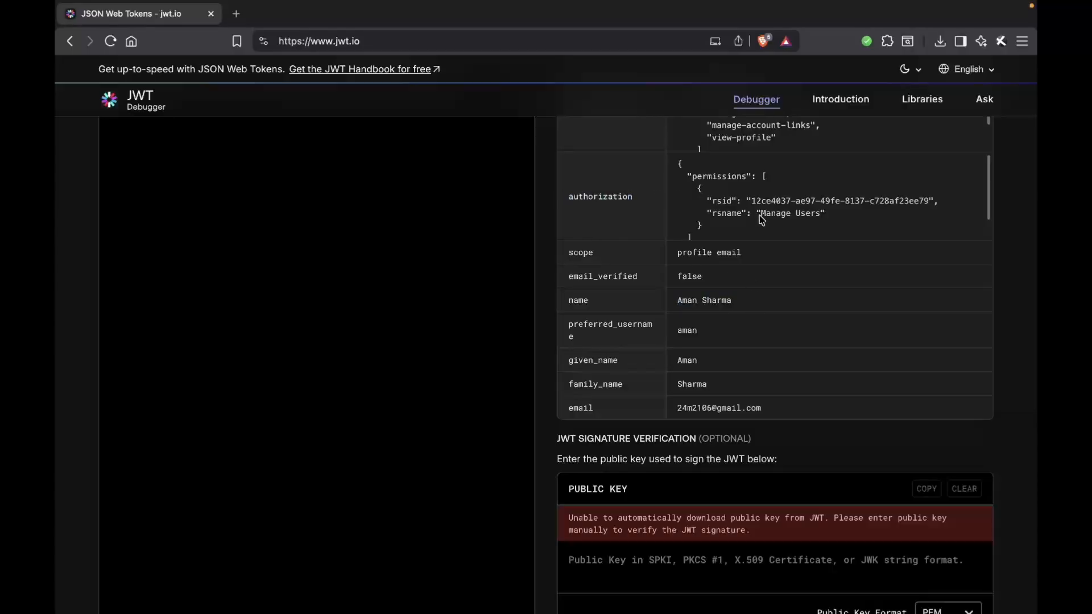
left_click_drag(762, 220, 820, 219)
scroll(820, 219, "down", 1)
left_click(826, 219)
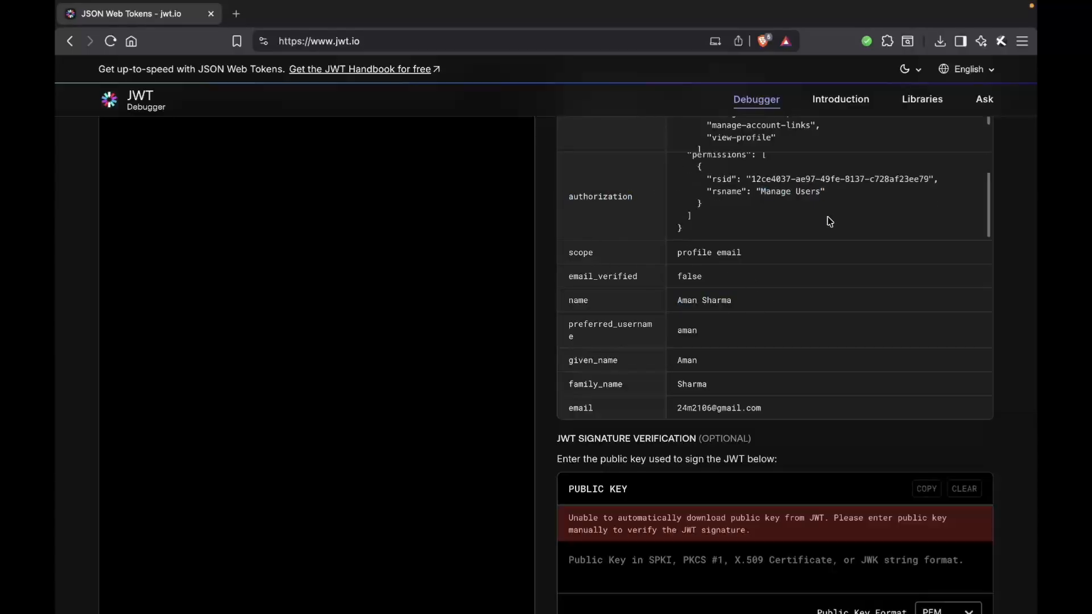